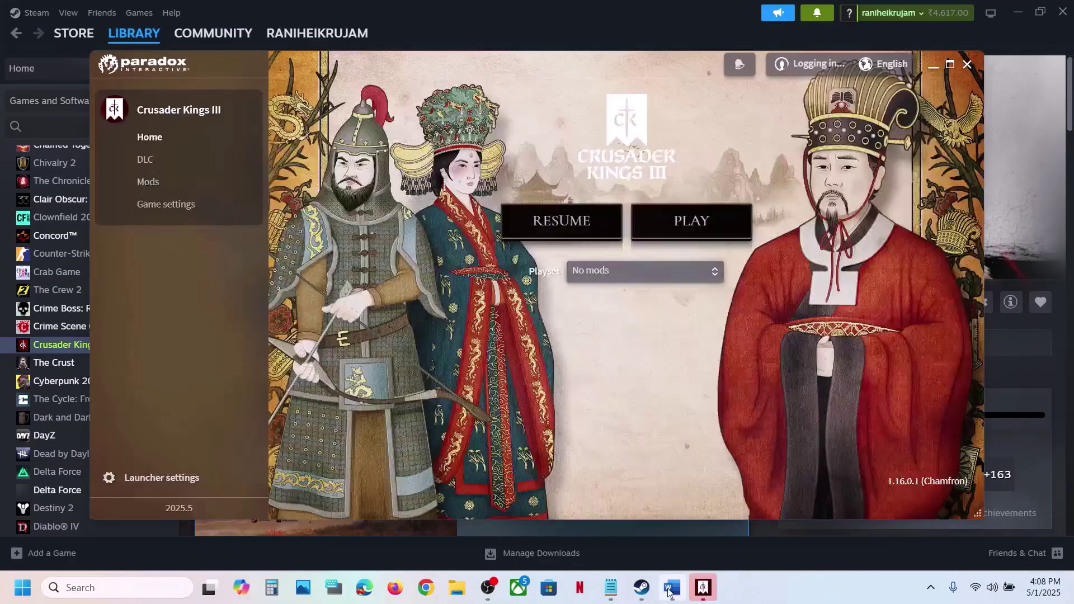
Step: Review the Step 1 note in the Word document, then return to the Crusader Kings III launcher
left_click(669, 592)
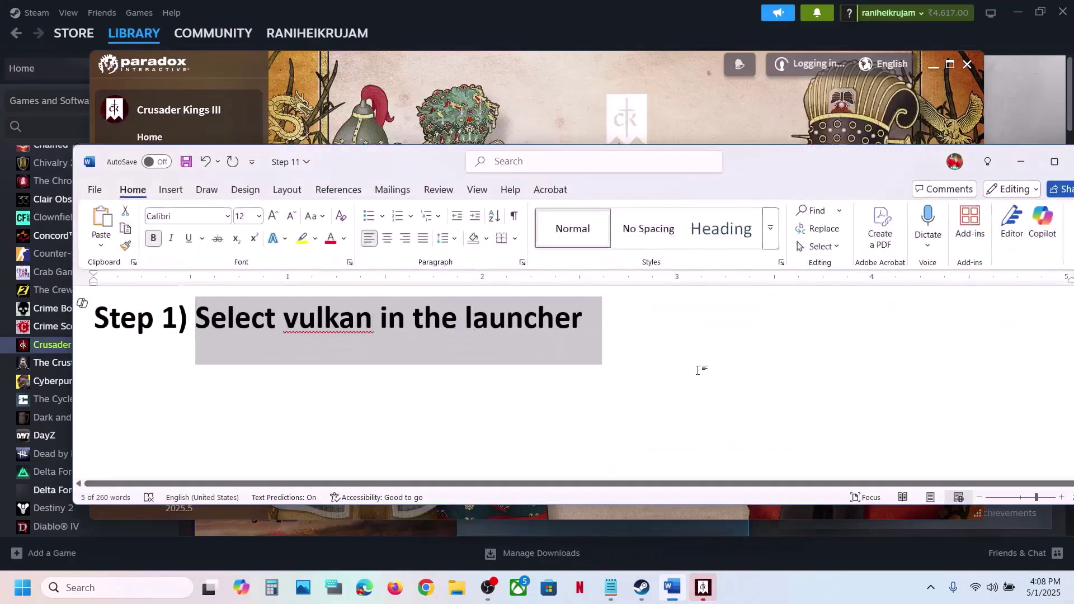
left_click(252, 322)
left_click_drag(196, 320, 583, 320)
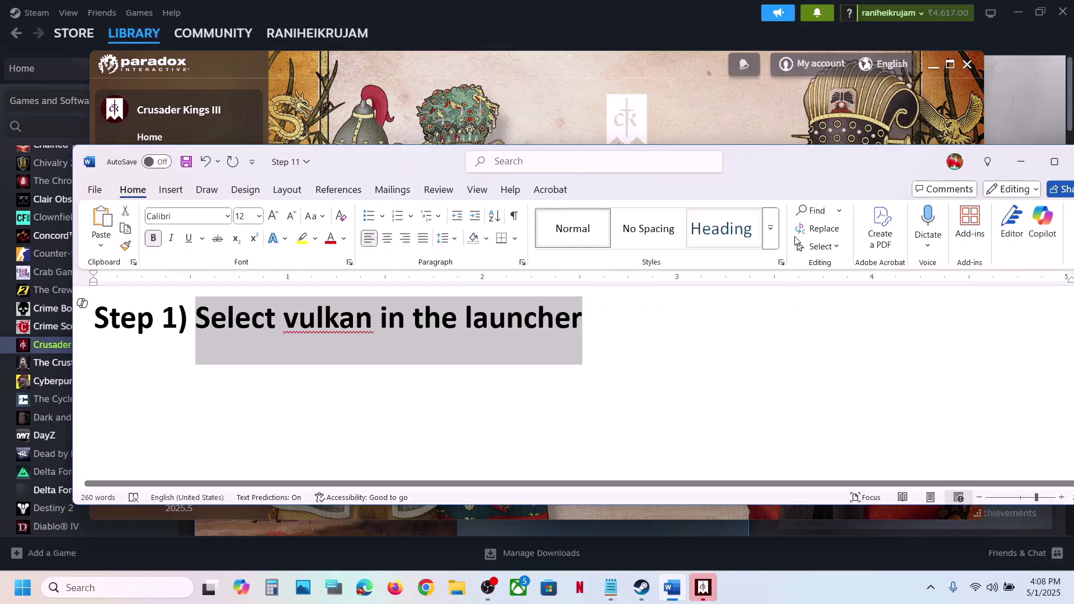
left_click(1021, 160)
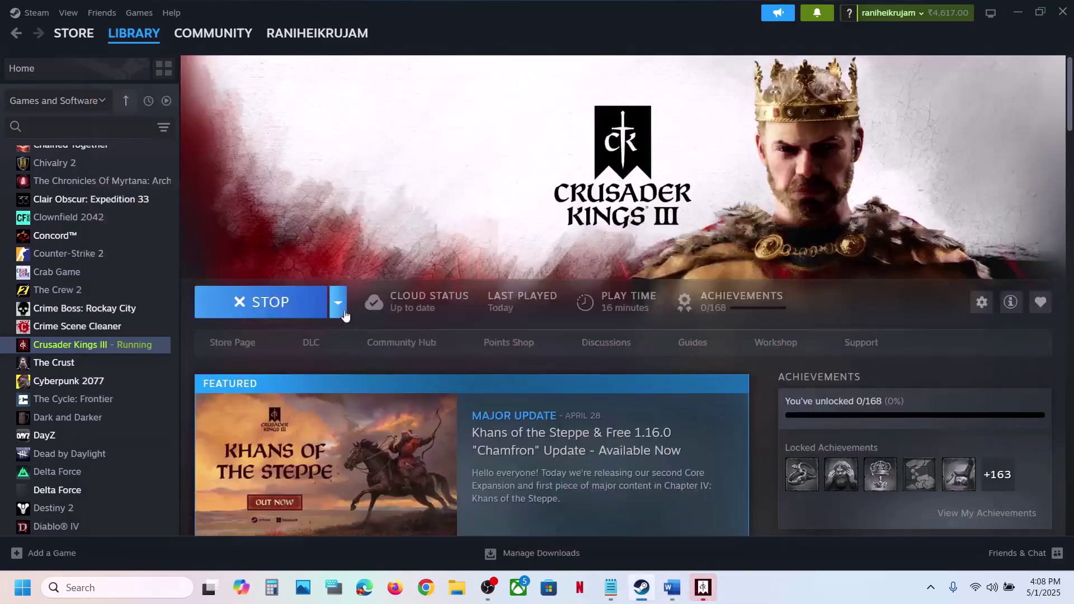
left_click(704, 588)
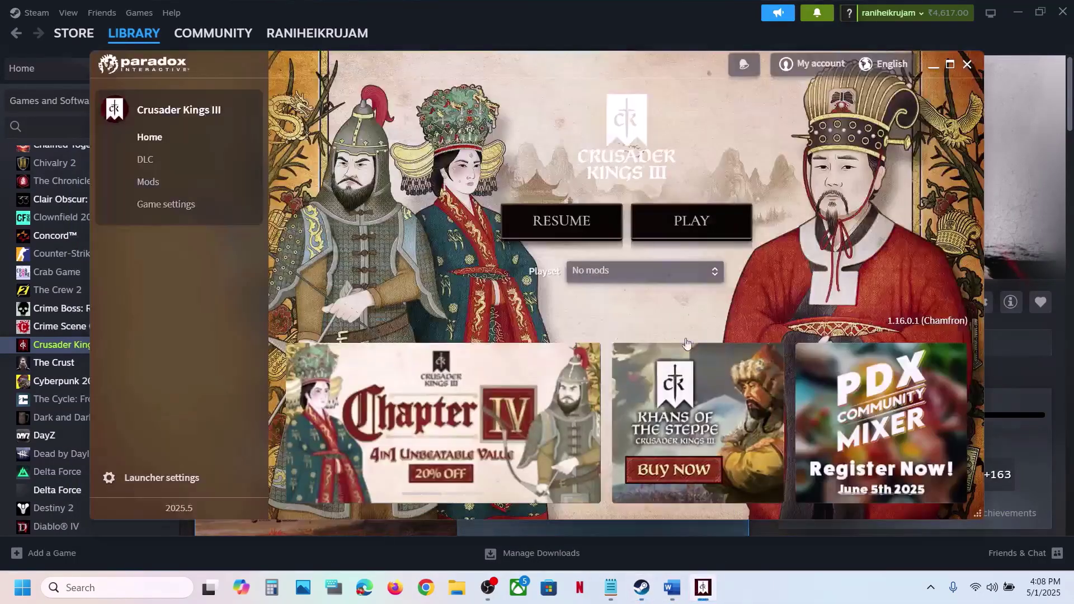
Step: Switch the launcher's renderer to Vulkan and close the Paradox Launcher
left_click(176, 212)
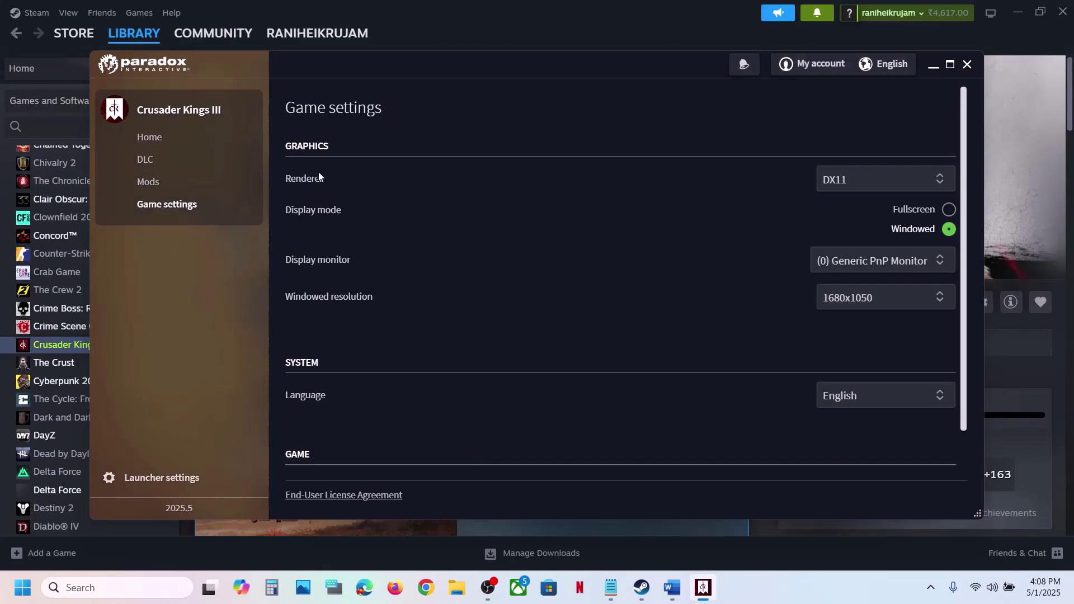
left_click(874, 182)
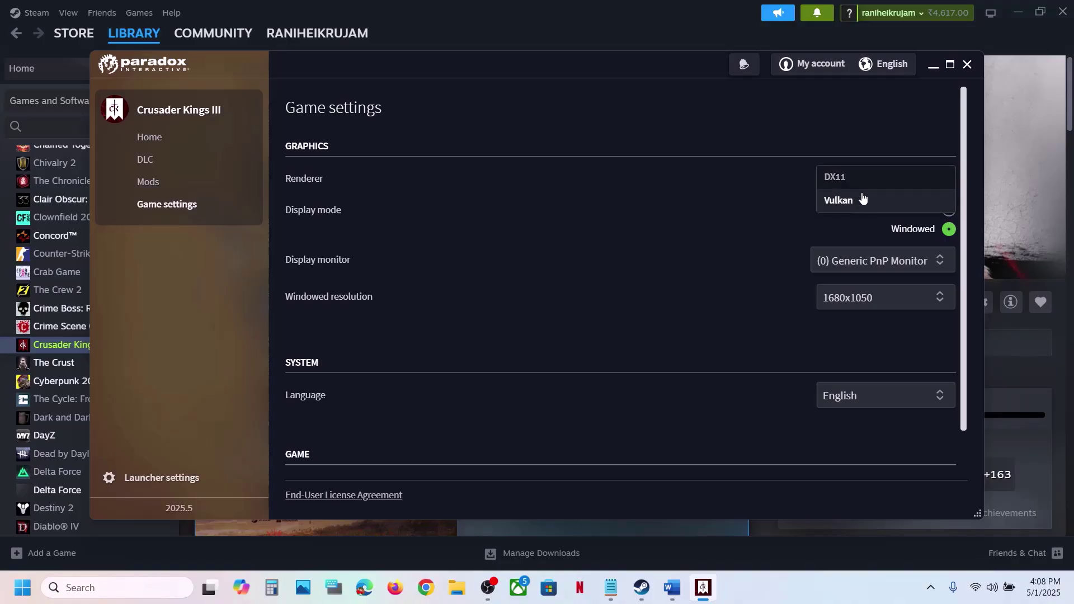
left_click(855, 201)
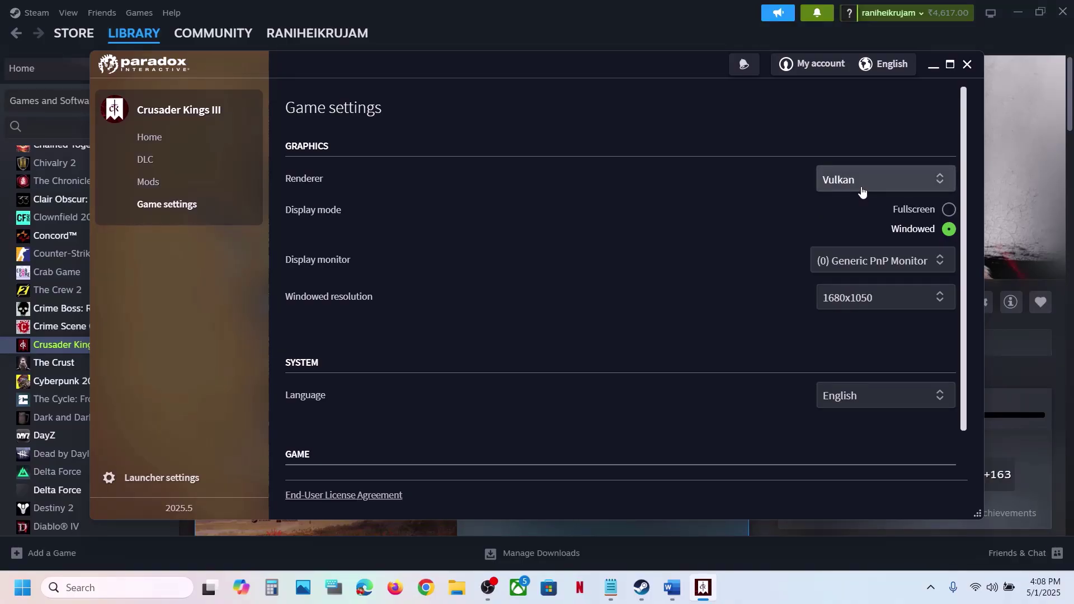
left_click(862, 192)
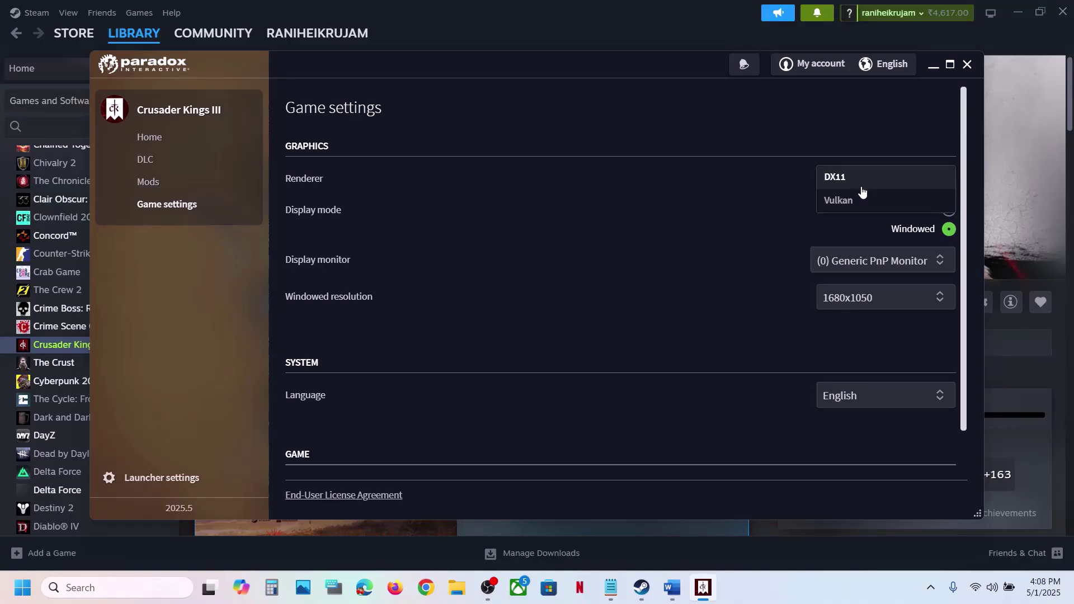
left_click(700, 117)
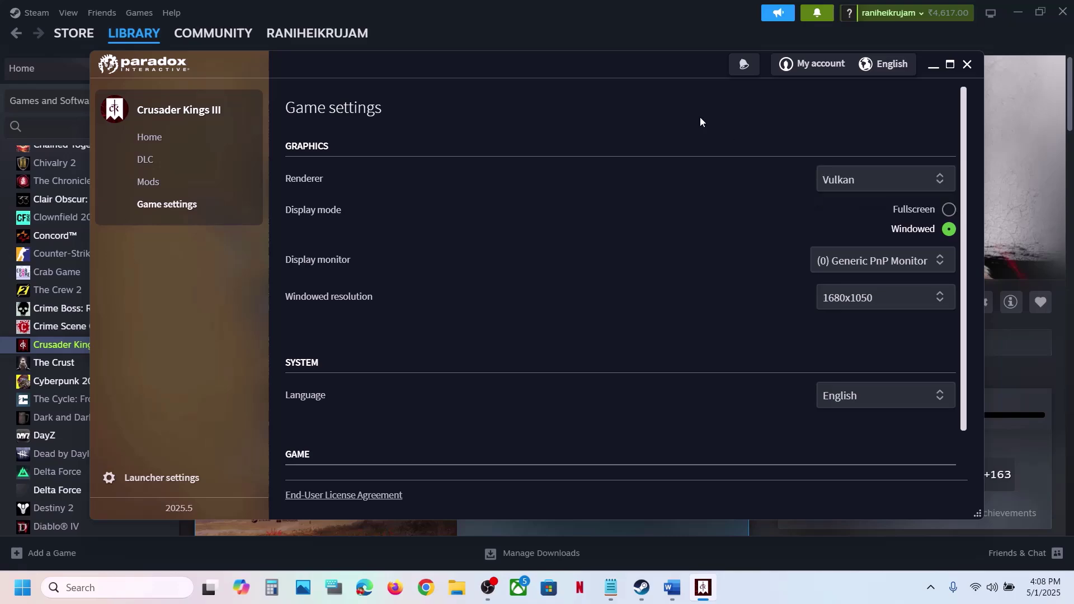
left_click(967, 64)
Step: Highlight the Step 2 note on trying -vulkan/-dx11/-dx12 launch options, then go back to Steam
left_click(672, 588)
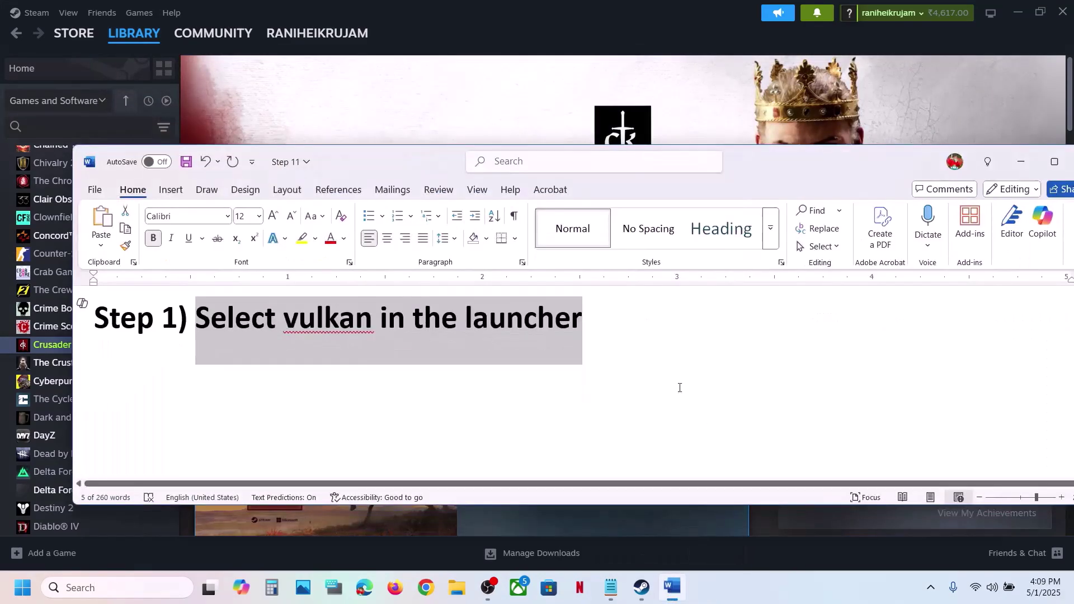
left_click(292, 343)
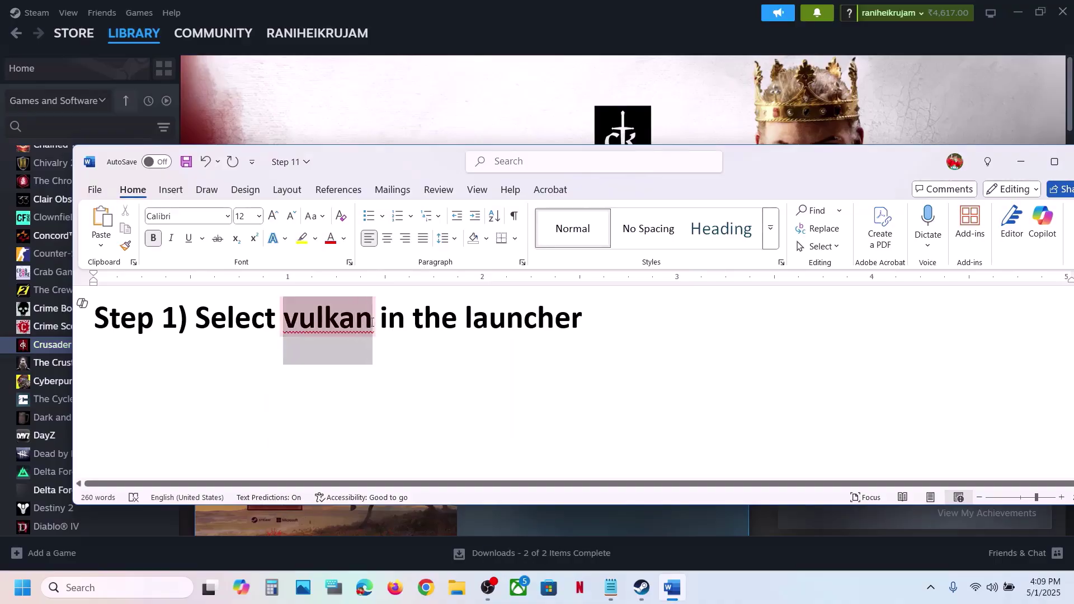
left_click(201, 373)
scroll(278, 378, "down", 5)
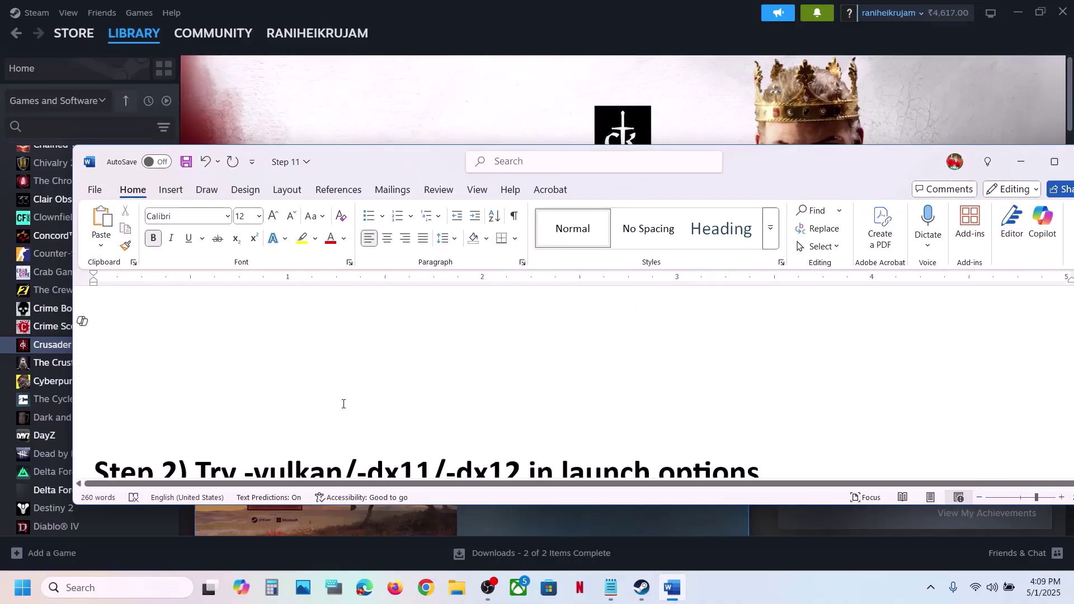
left_click_drag(247, 360, 559, 360)
left_click(650, 115)
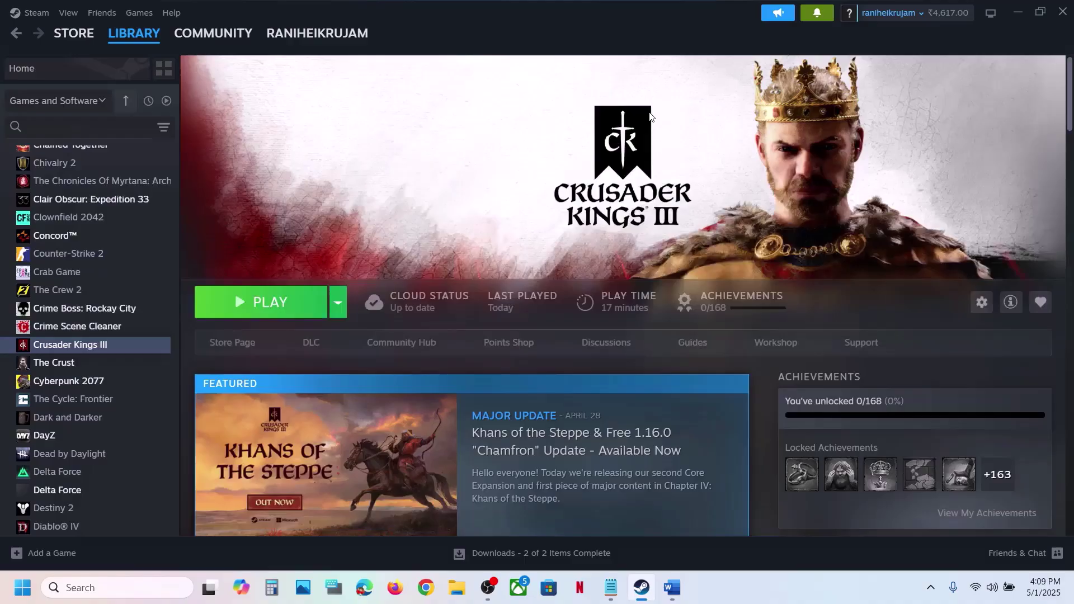
right_click(61, 346)
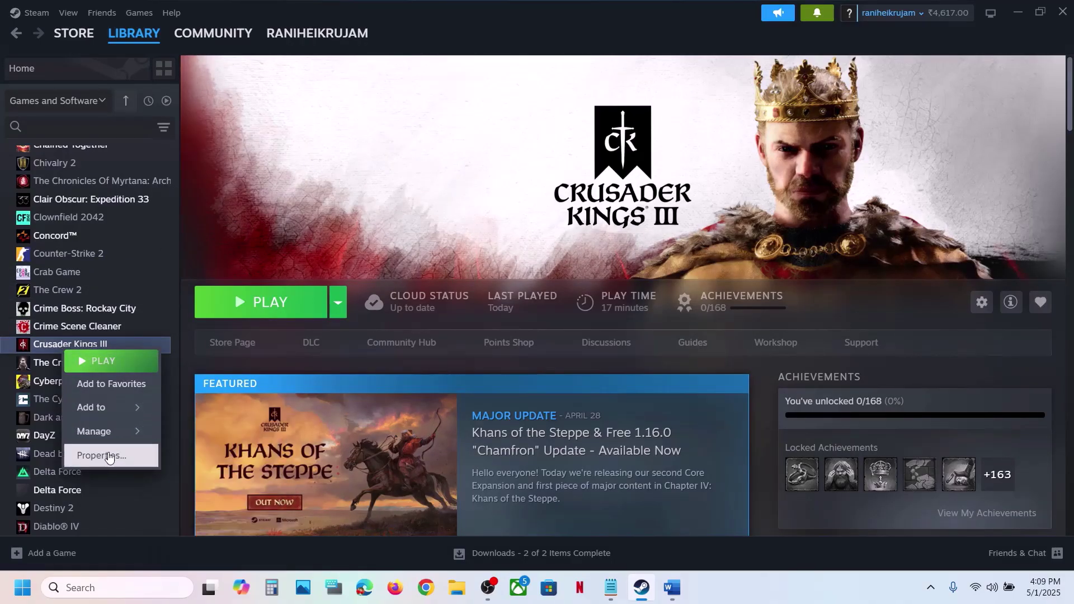
left_click(98, 455)
left_click(488, 336)
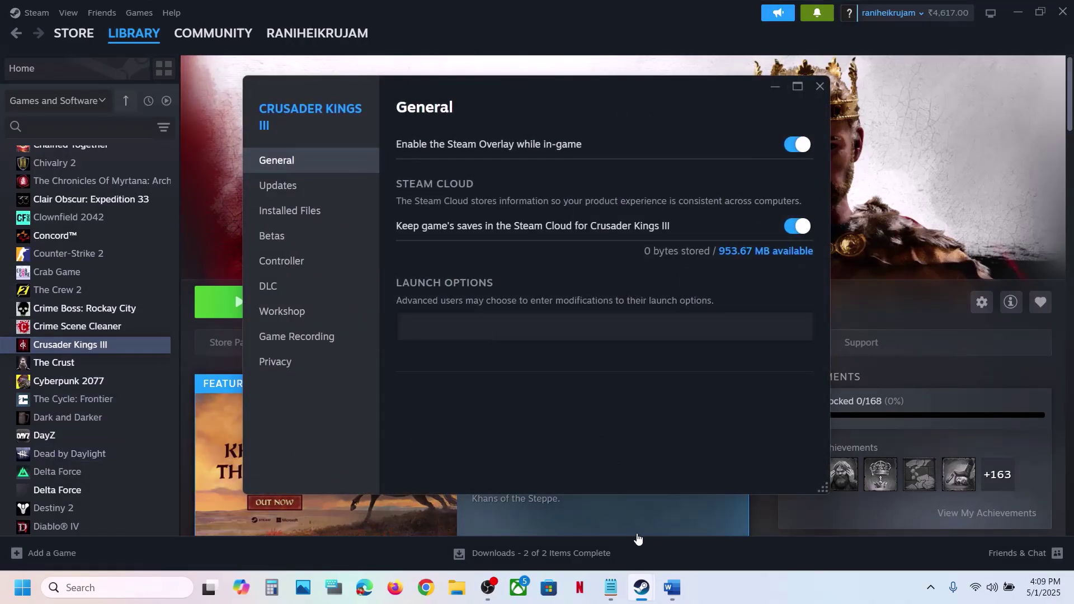
type("-")
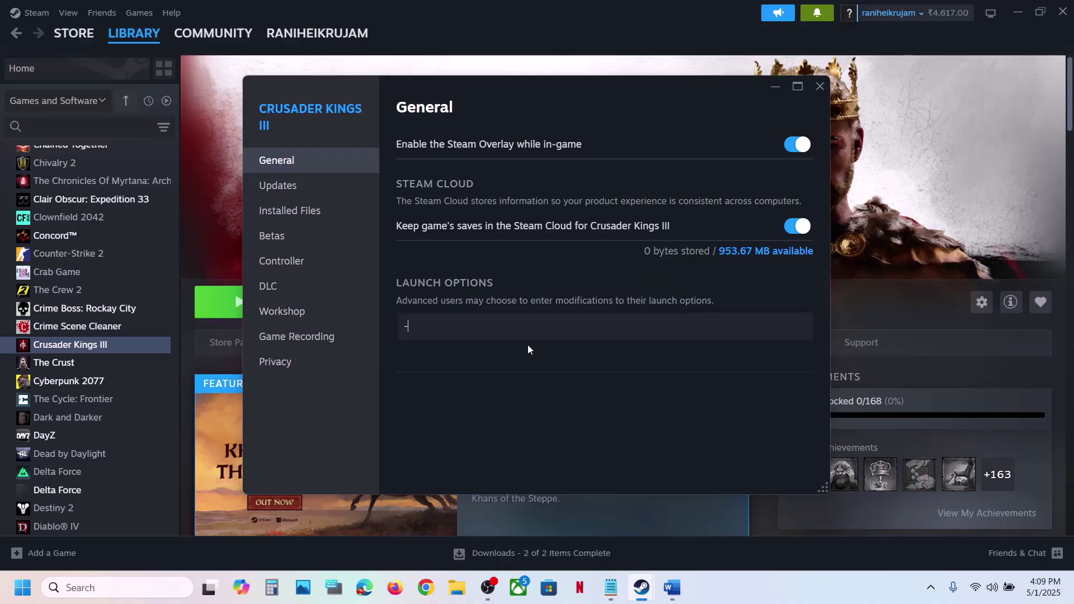
type("vulkan")
left_click(580, 397)
left_click(820, 86)
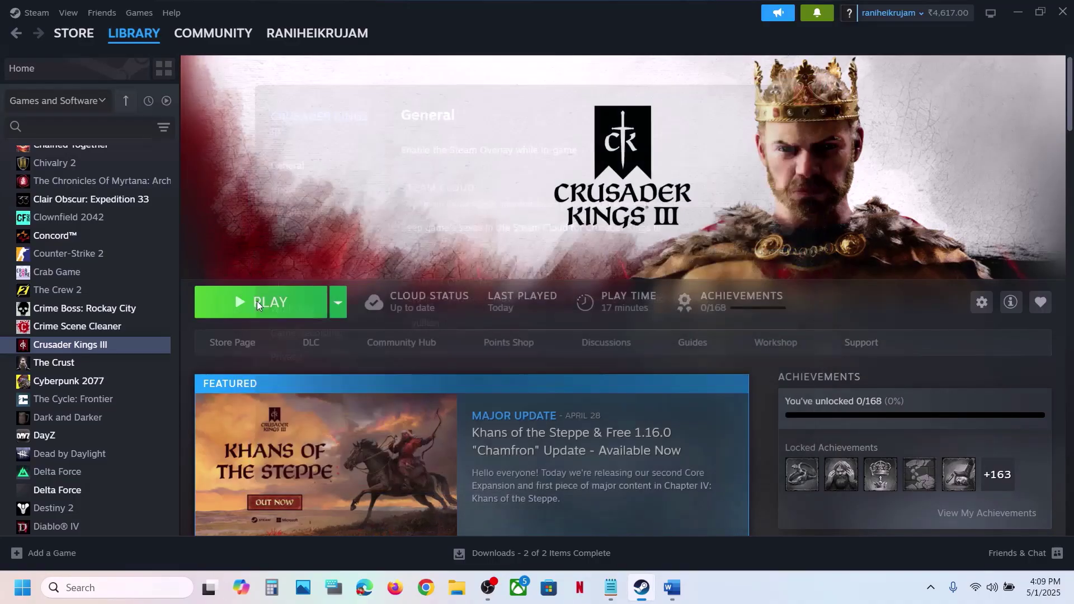
right_click(108, 357)
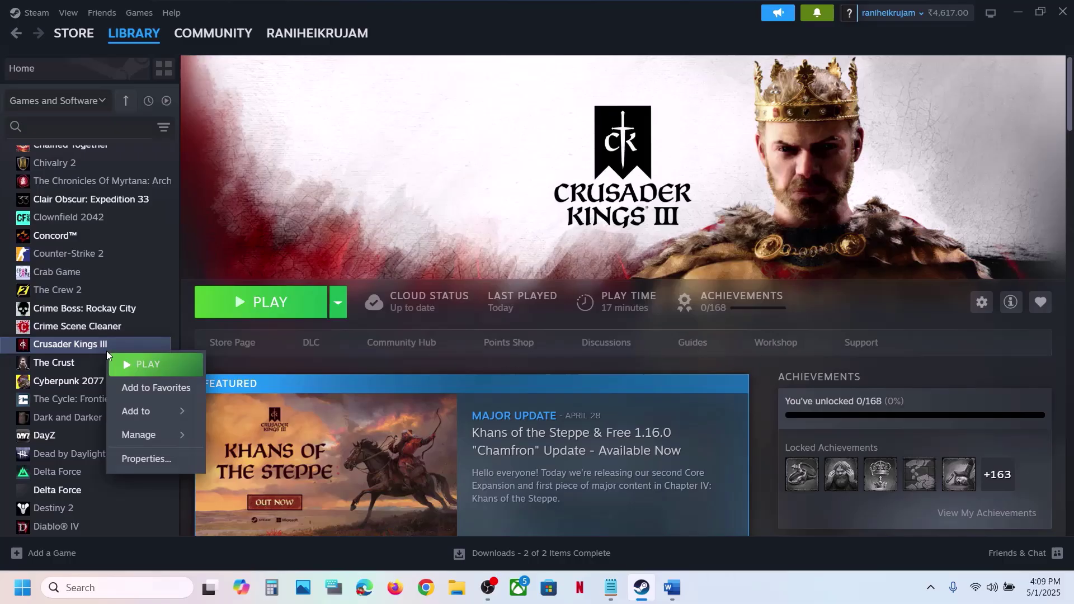
left_click(156, 460)
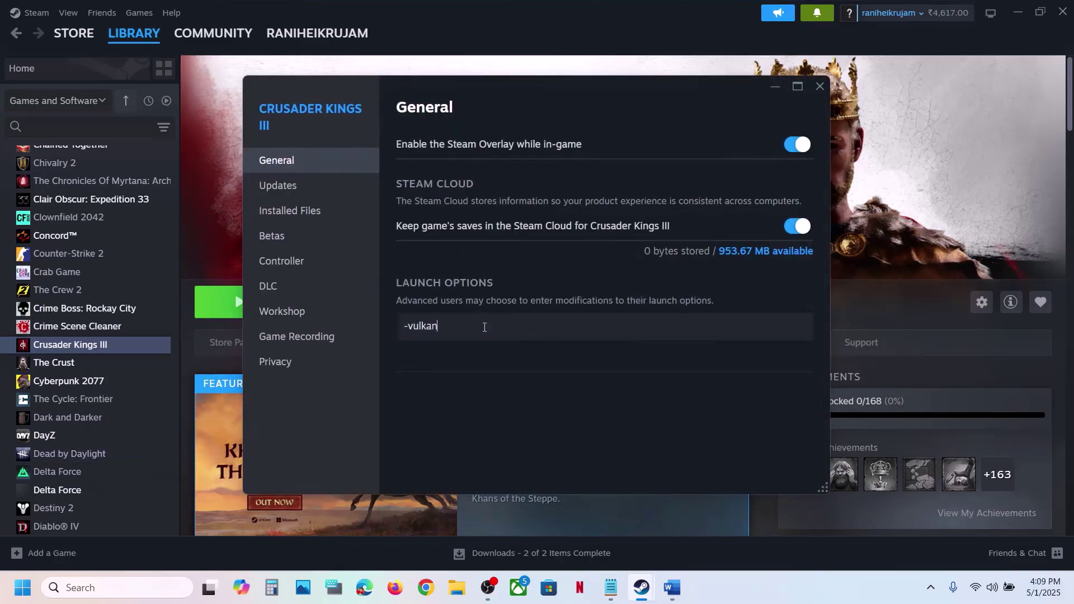
left_click_drag(487, 329, 360, 333)
type("-dx11")
left_click_drag(442, 328, 399, 330)
type("-")
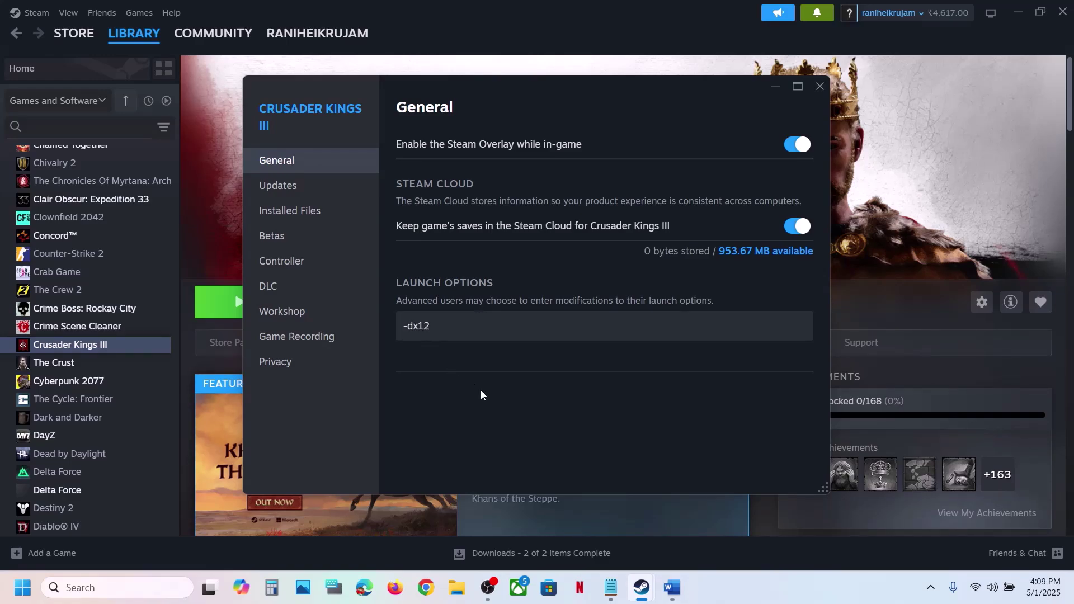
left_click_drag(439, 328, 391, 327)
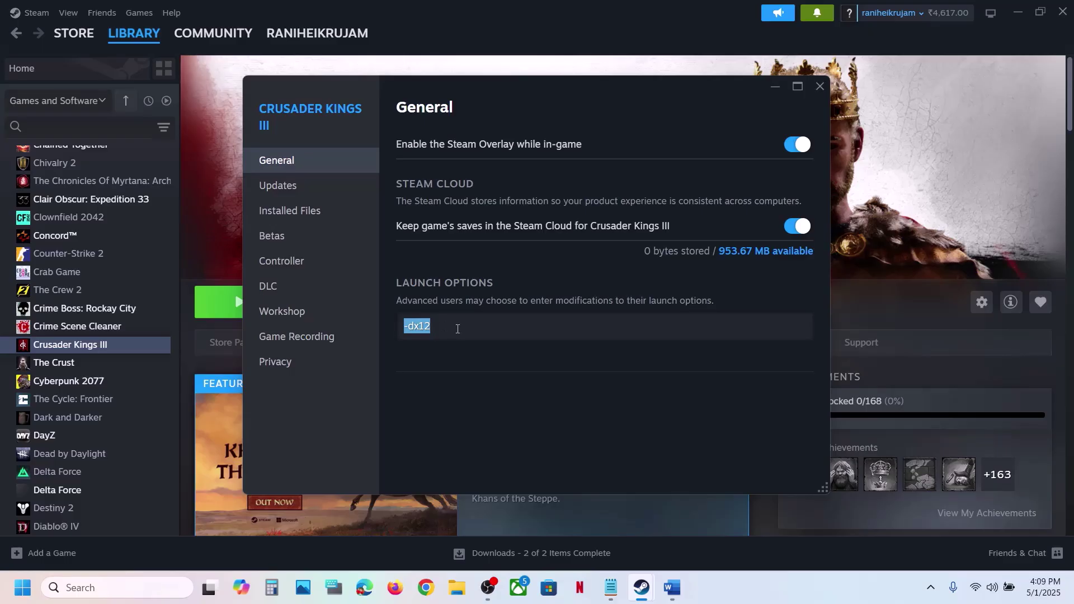
key("BackSpace")
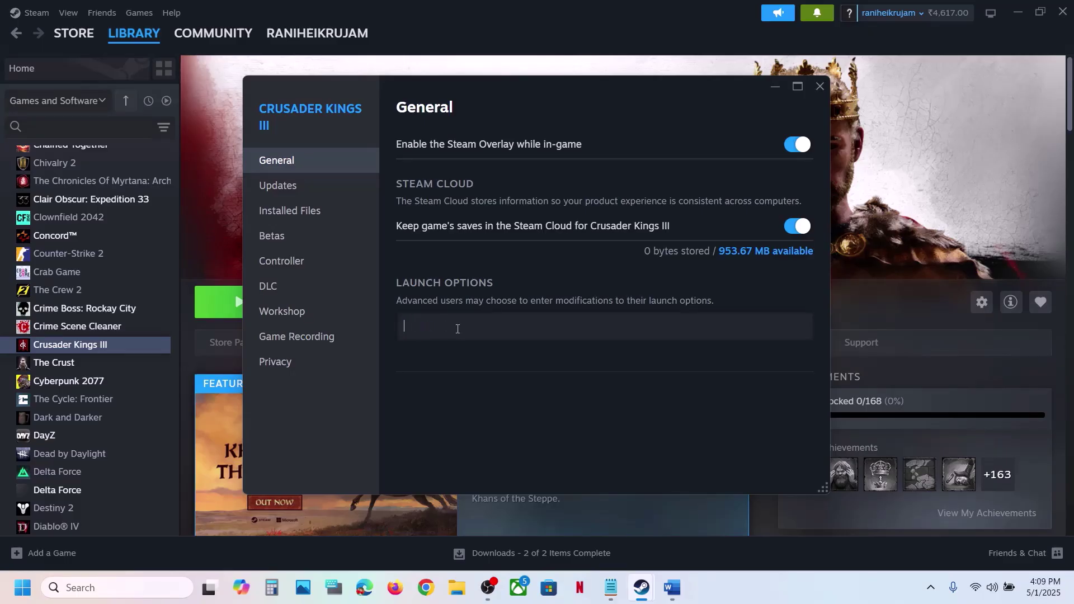
left_click(818, 88)
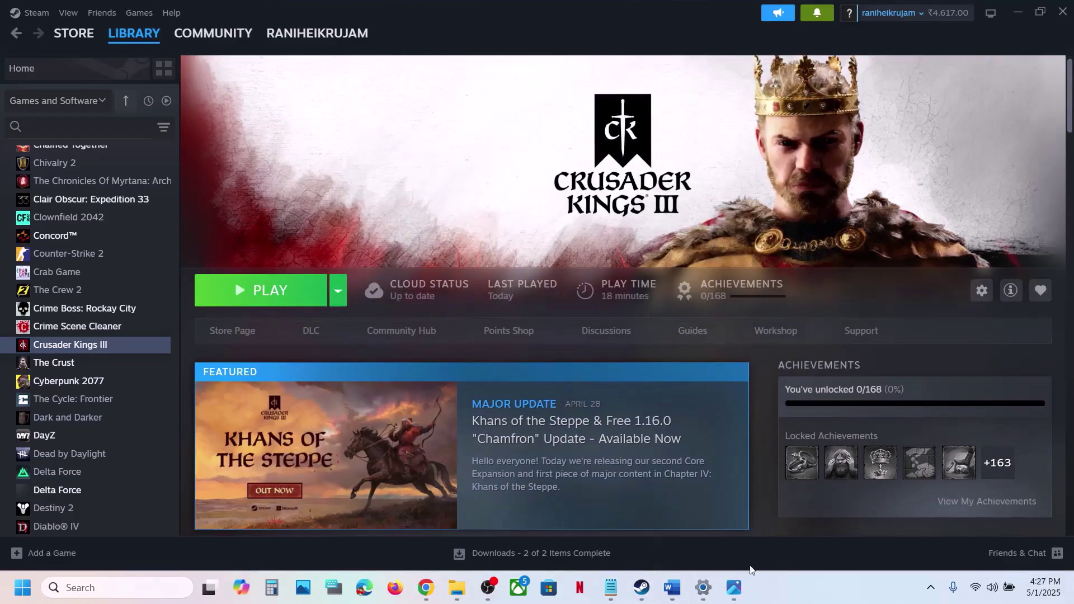
Step: Open Crusader Kings III's local files from its library entry via Manage > Browse local files
left_click(672, 588)
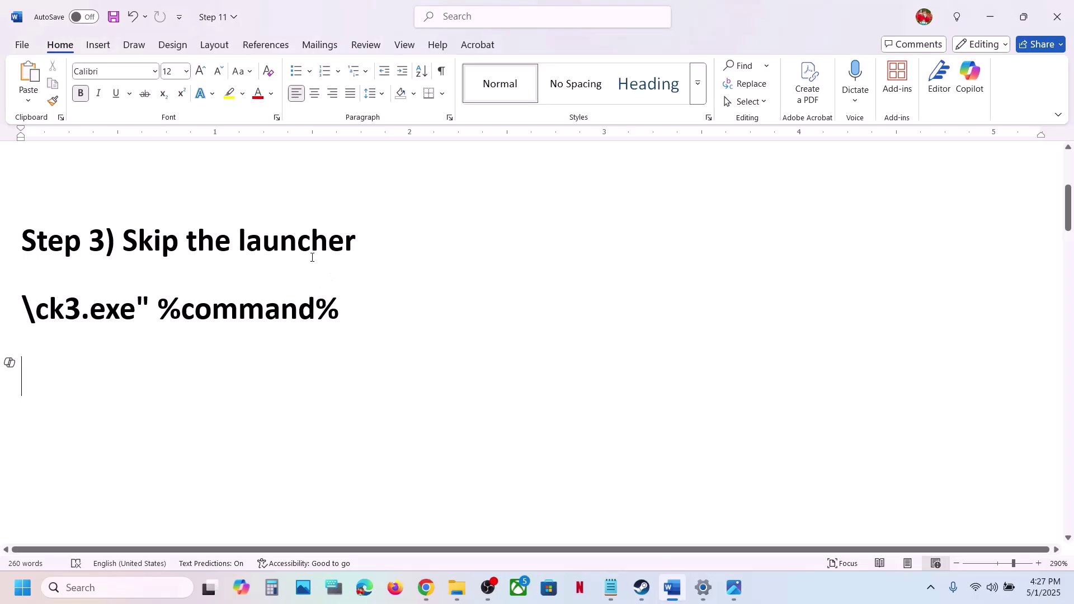
left_click(642, 587)
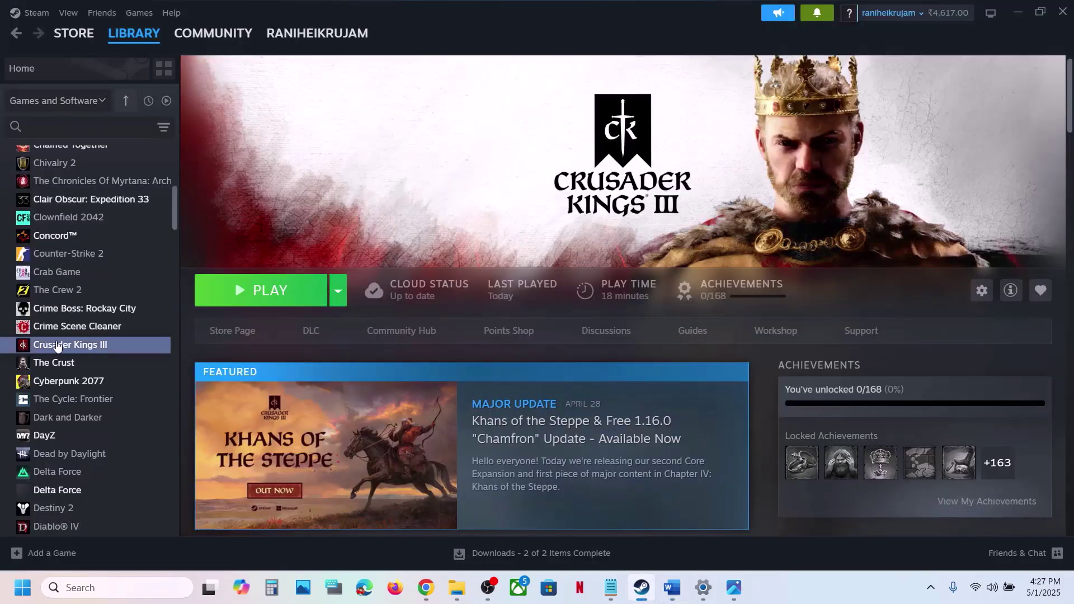
right_click(57, 346)
mouse_move(129, 428)
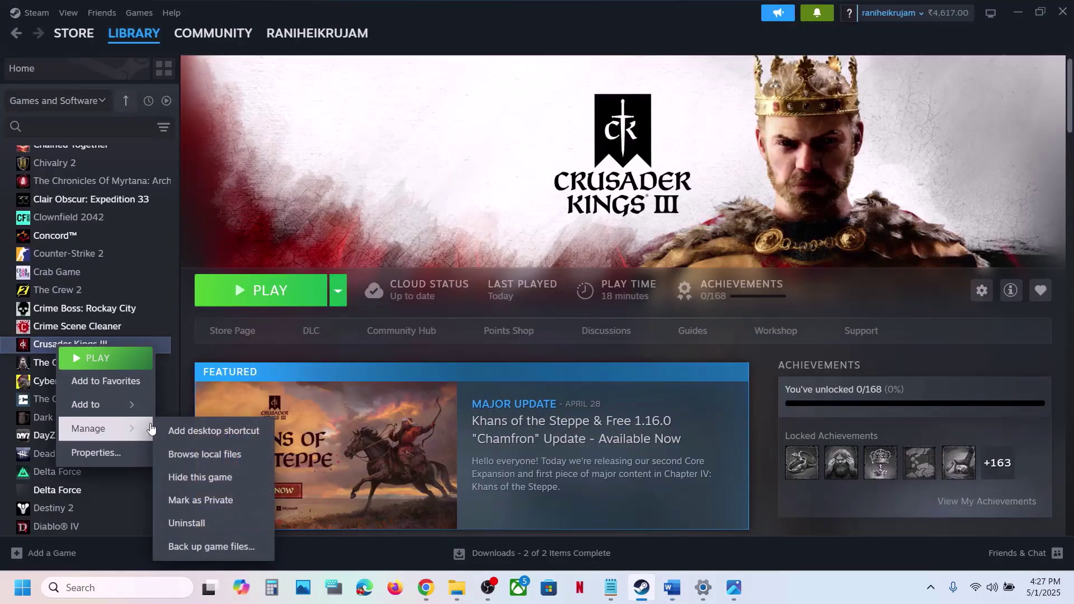
left_click(233, 458)
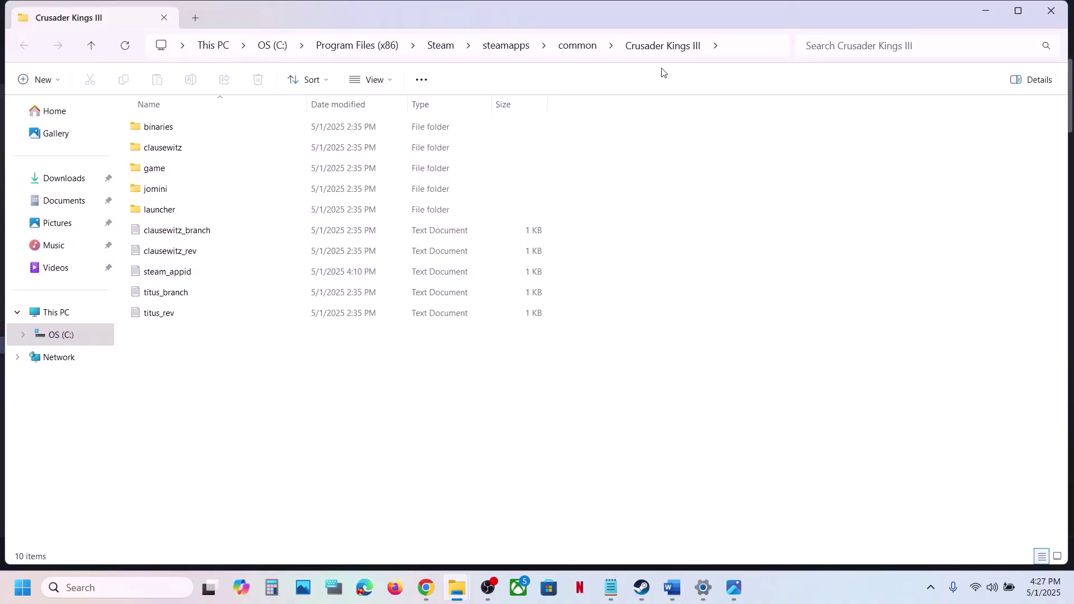
Step: Open the binaries folder containing ck3 and copy its full folder path from the address bar
left_click(166, 129)
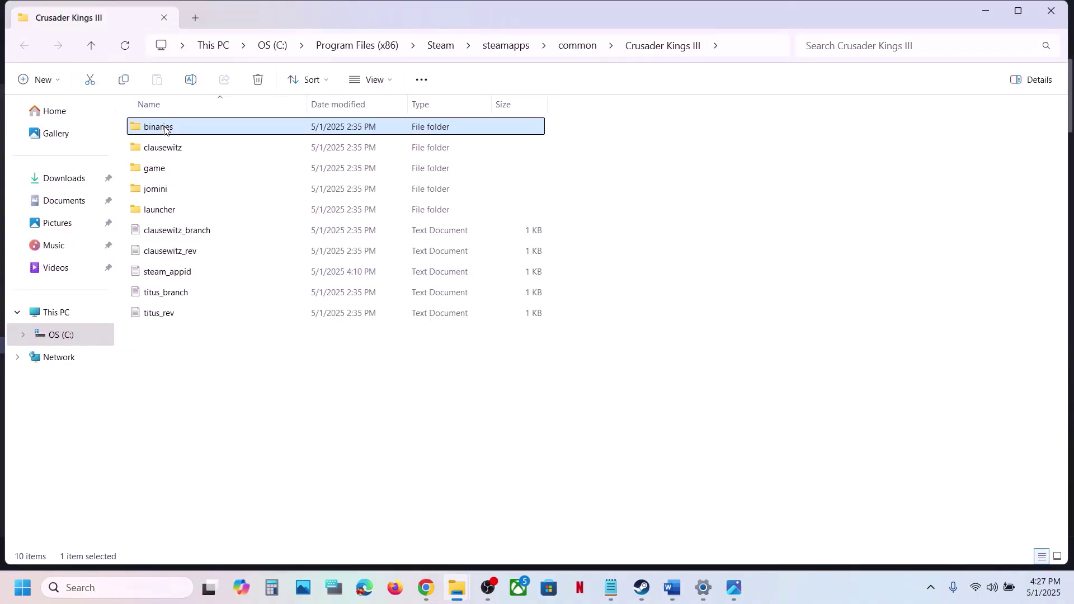
double_click(166, 129)
left_click(182, 168)
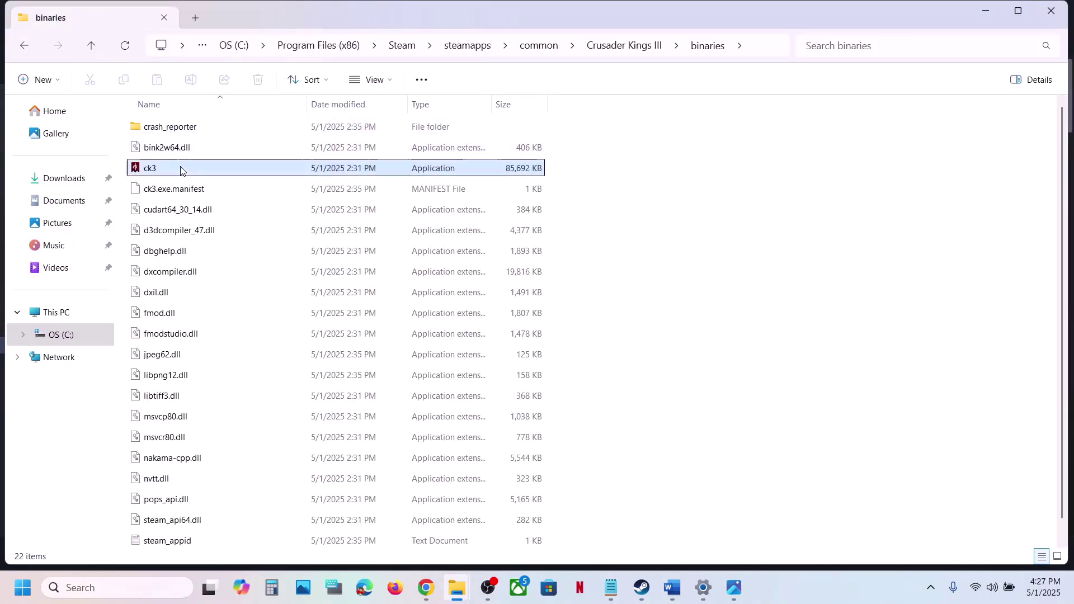
left_click(767, 50)
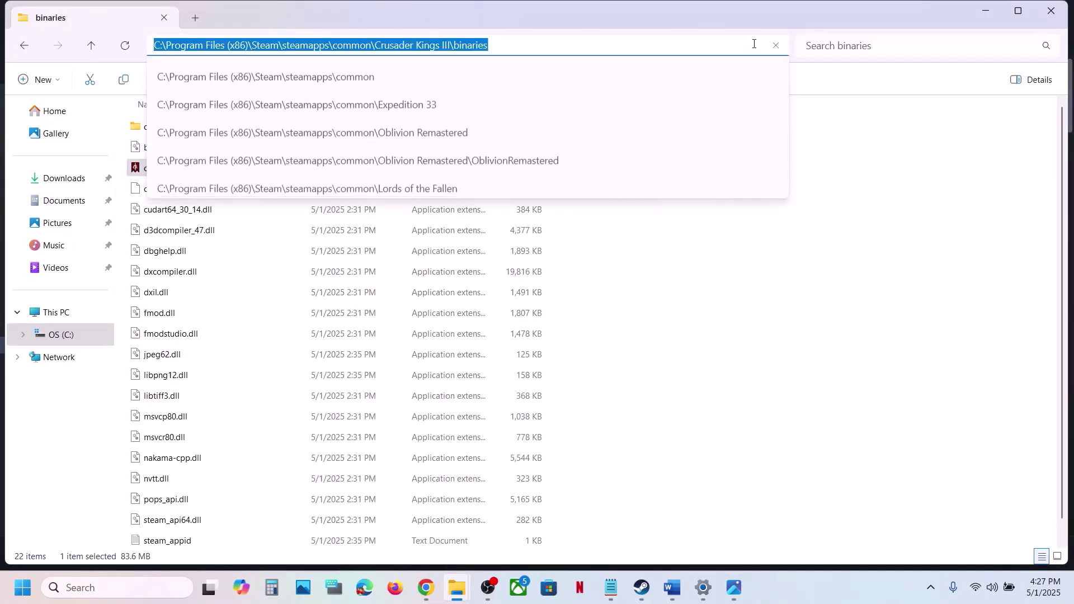
right_click(474, 43)
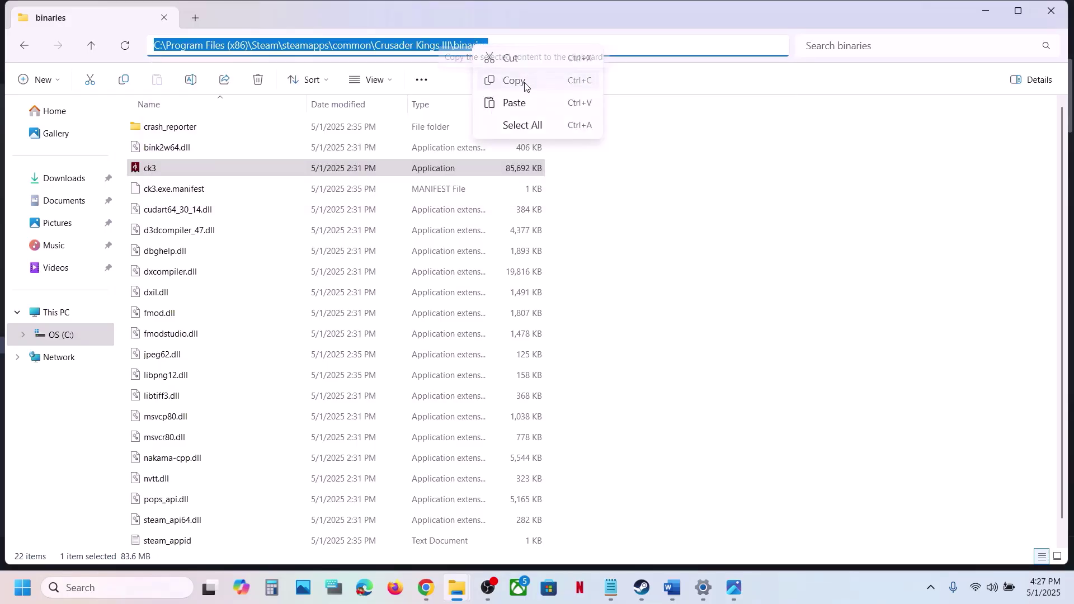
left_click(525, 84)
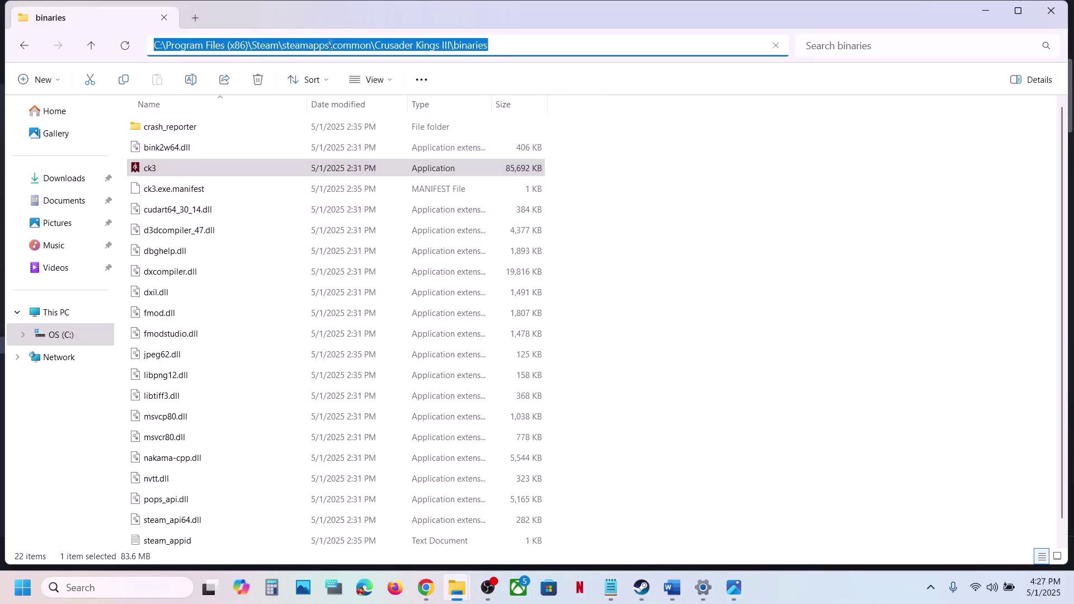
Step: Paste the binaries path into the notes and append \ck3.exe" %command% after it
left_click(673, 587)
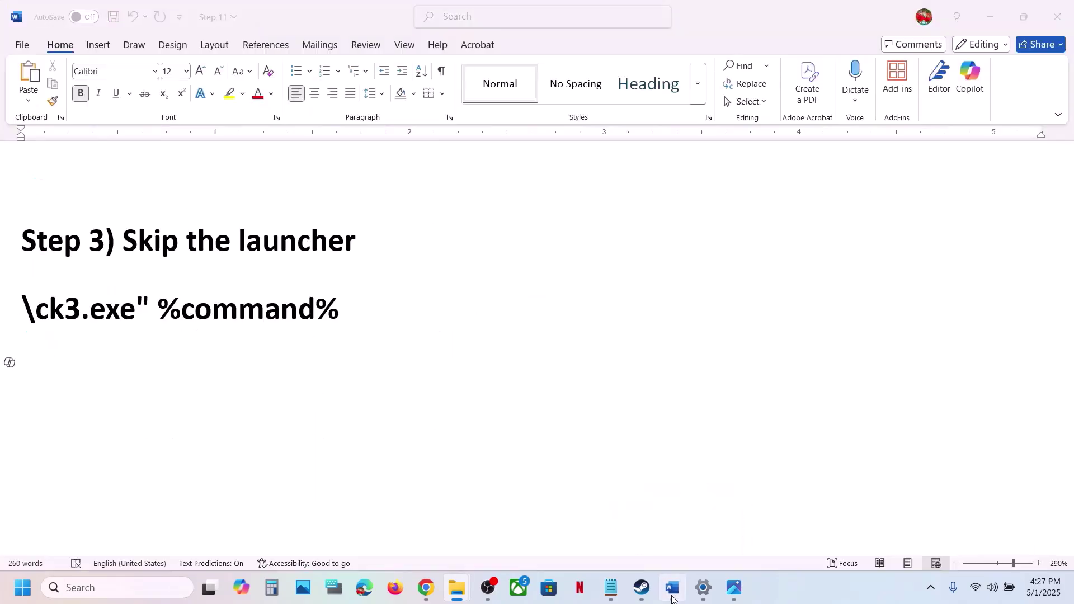
key("ctrl+v")
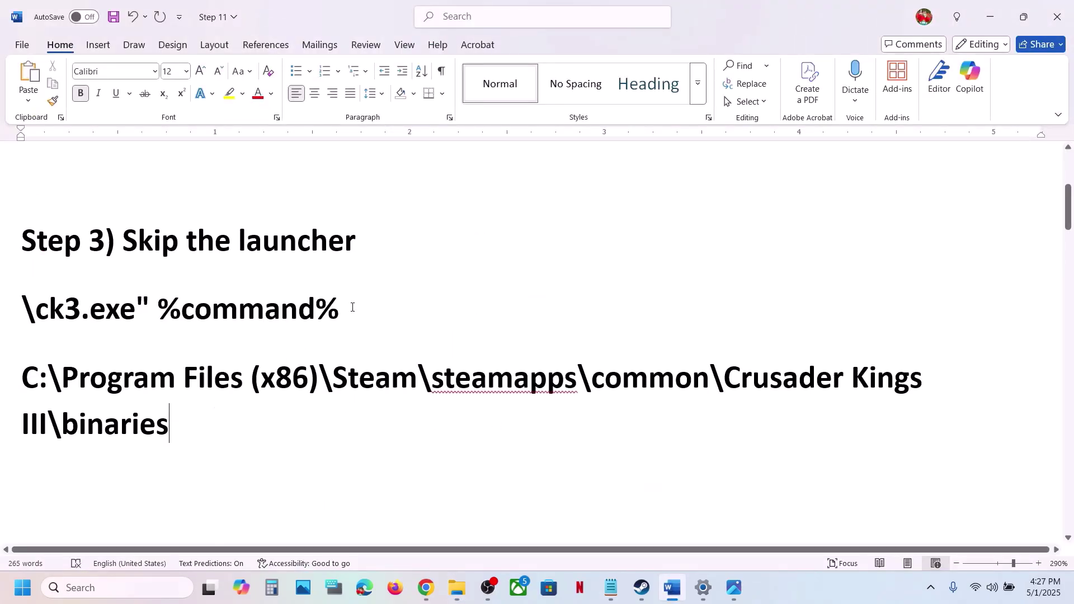
left_click_drag(352, 307, 21, 312)
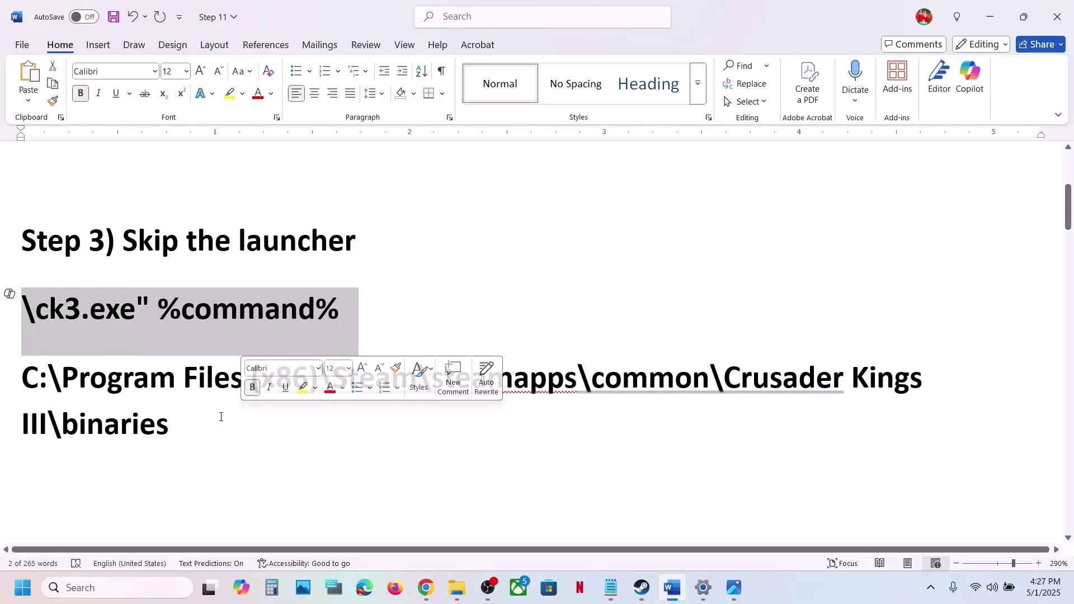
left_click(190, 421)
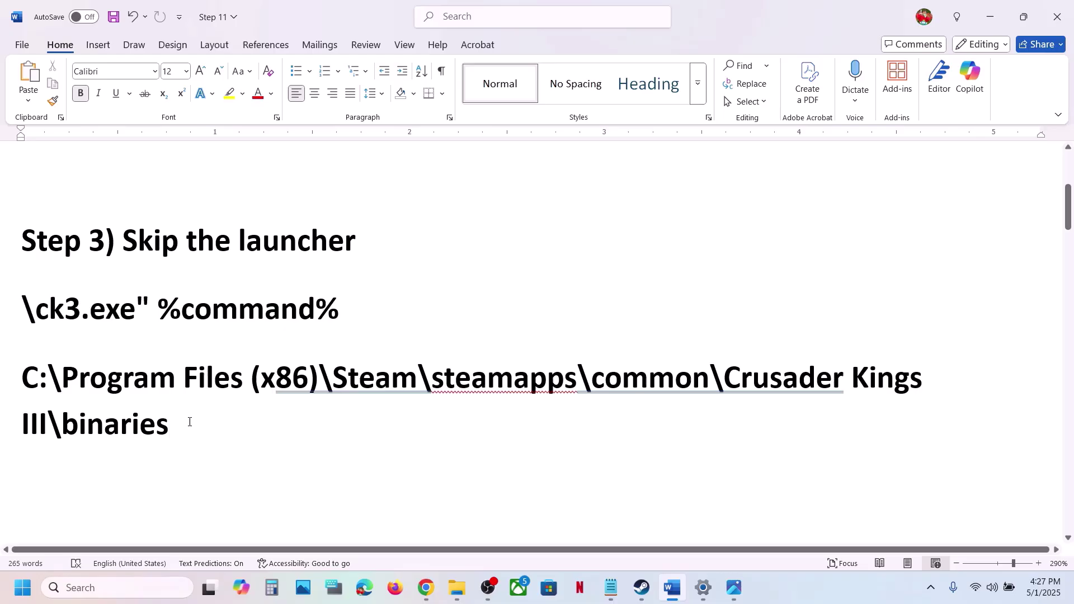
key("ctrl+v")
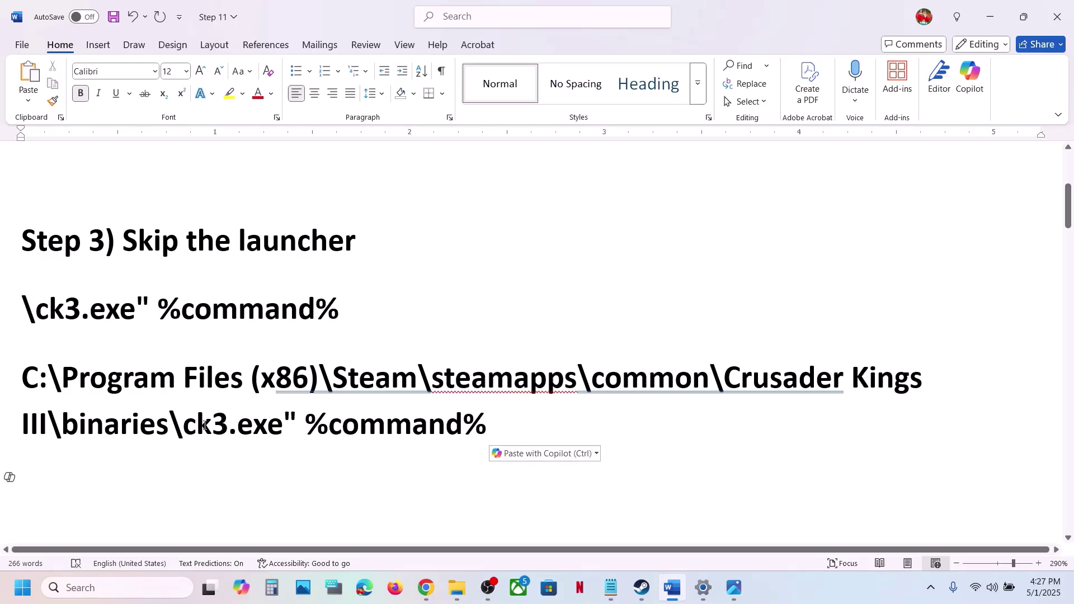
Step: Copy the closing quote and paste it before C:\Program Files so the path is fully quoted
left_click(304, 423)
left_click_drag(296, 415, 286, 415)
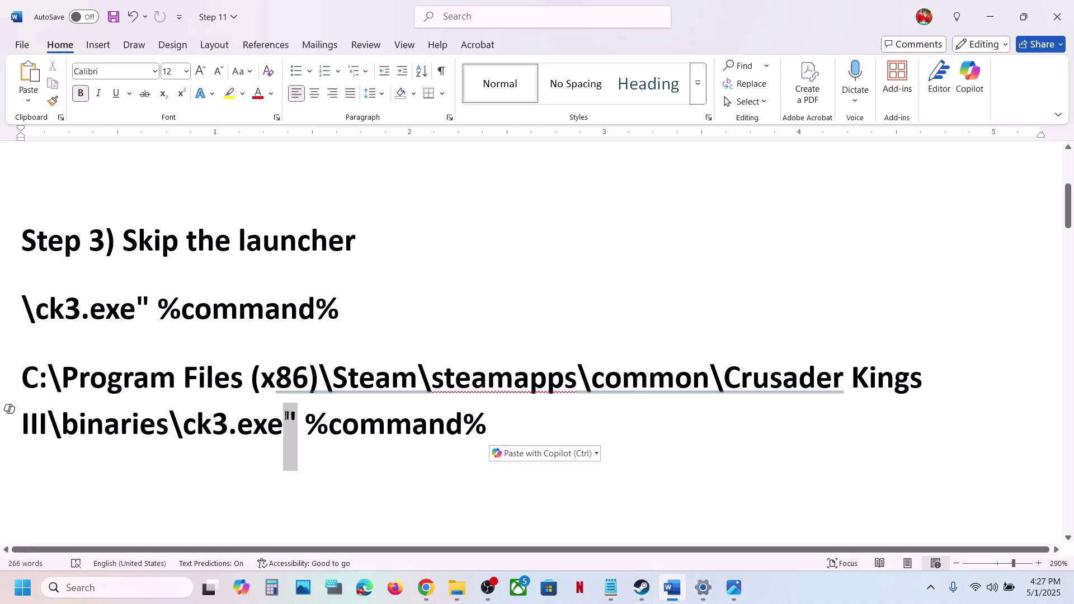
right_click(292, 425)
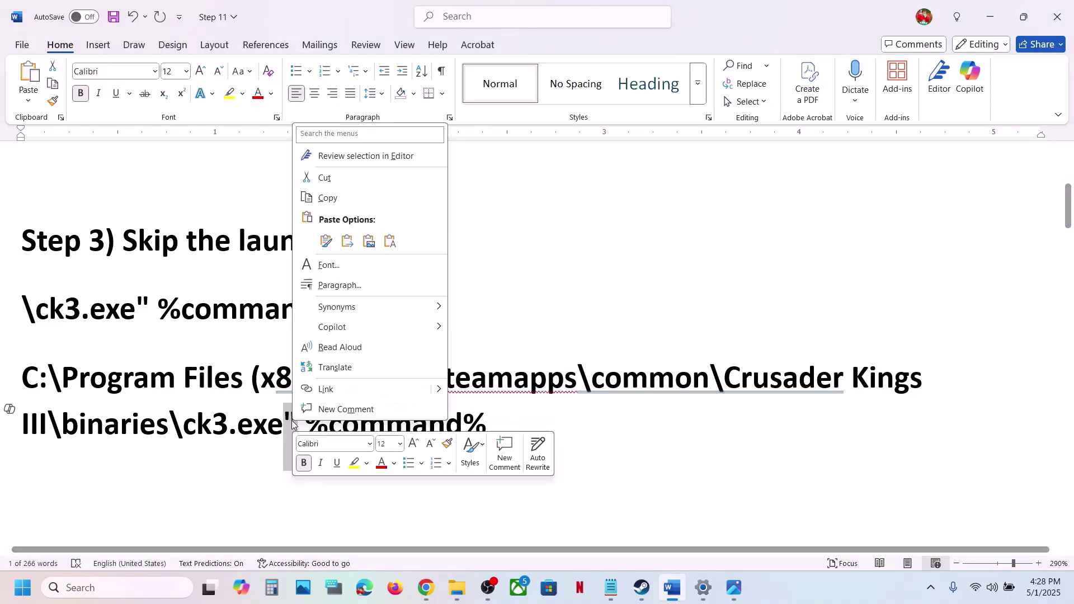
left_click(340, 198)
left_click(24, 376)
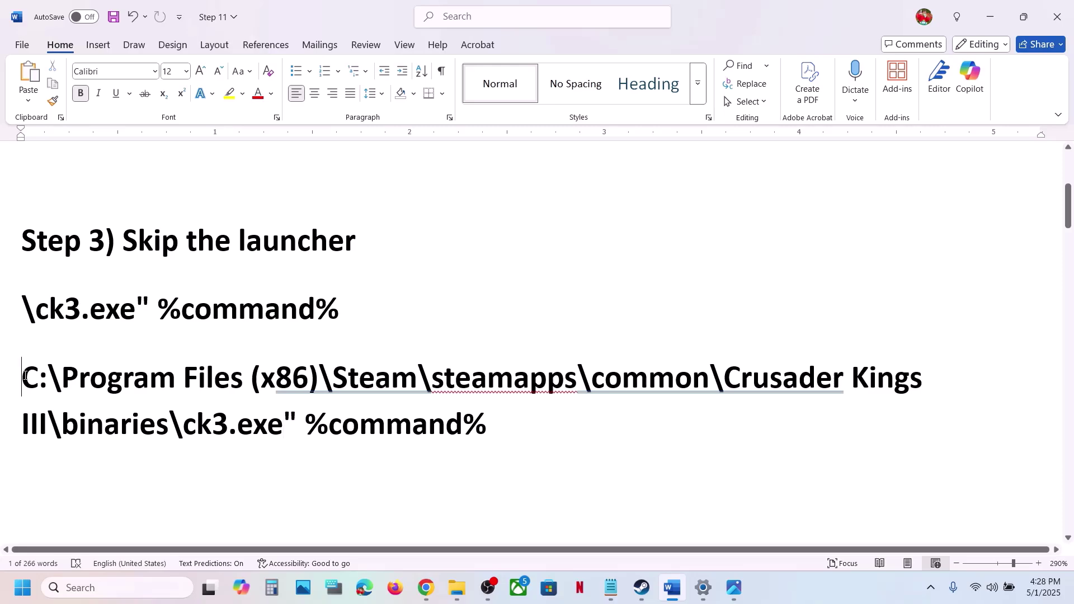
right_click(24, 376)
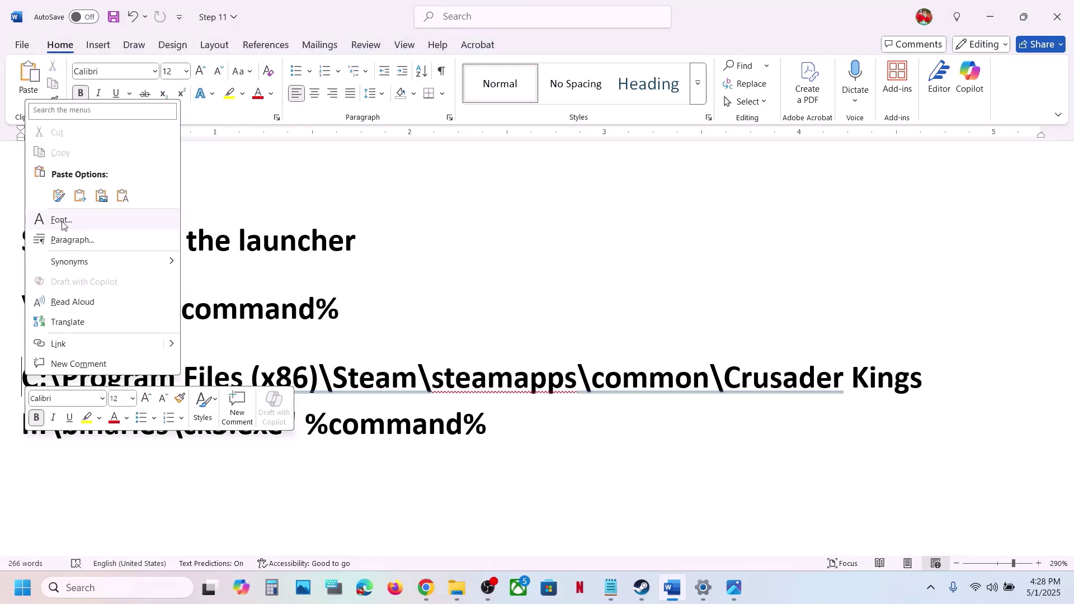
left_click(58, 195)
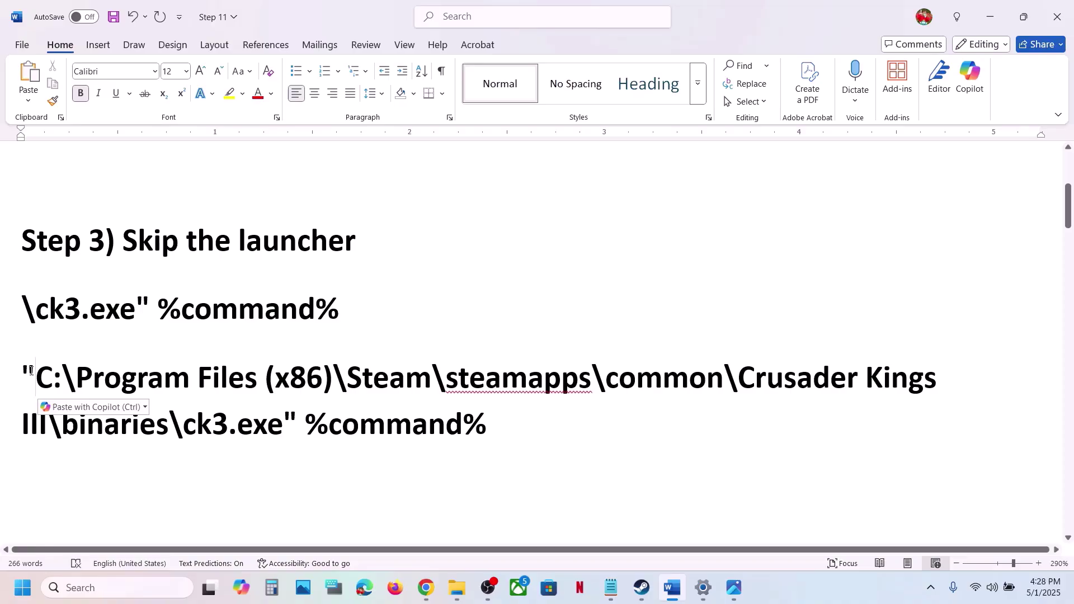
left_click_drag(35, 376, 21, 371)
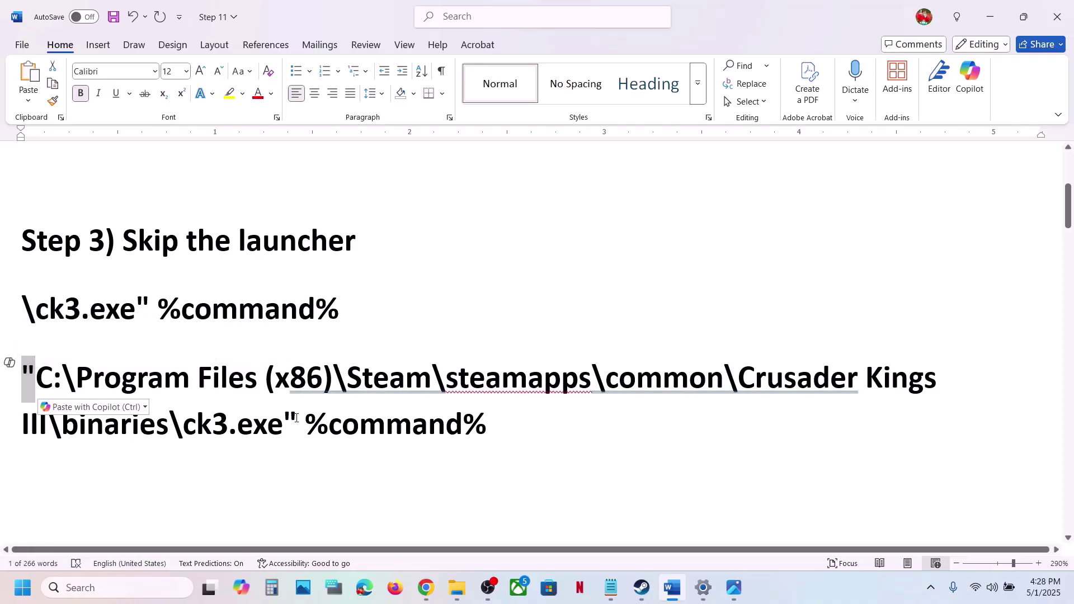
left_click_drag(296, 417, 287, 417)
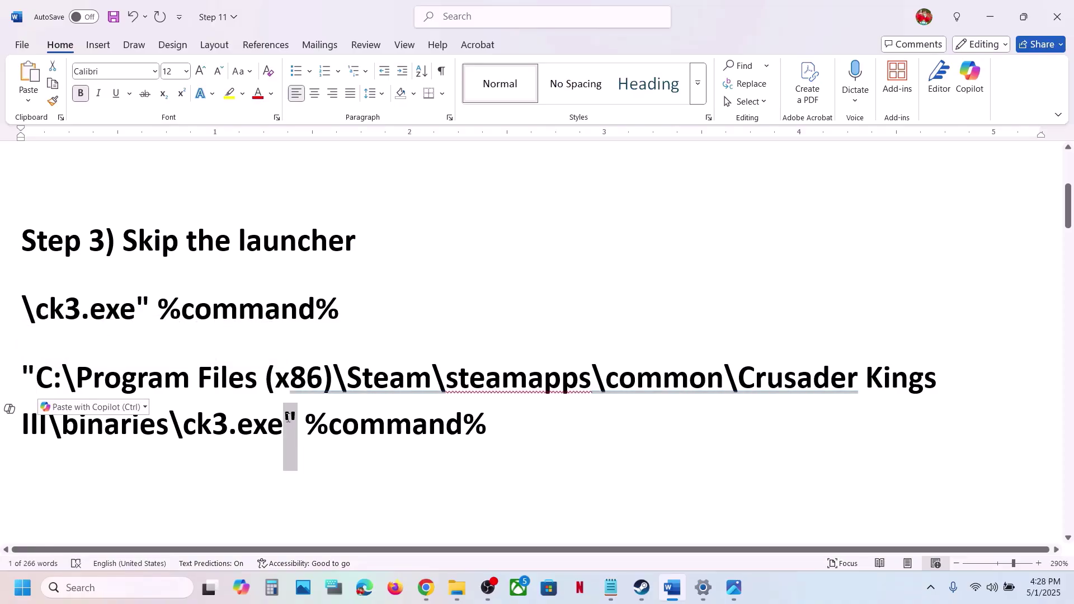
Step: Copy the whole quoted ck3.exe line with %command% and return to Steam
left_click(496, 426)
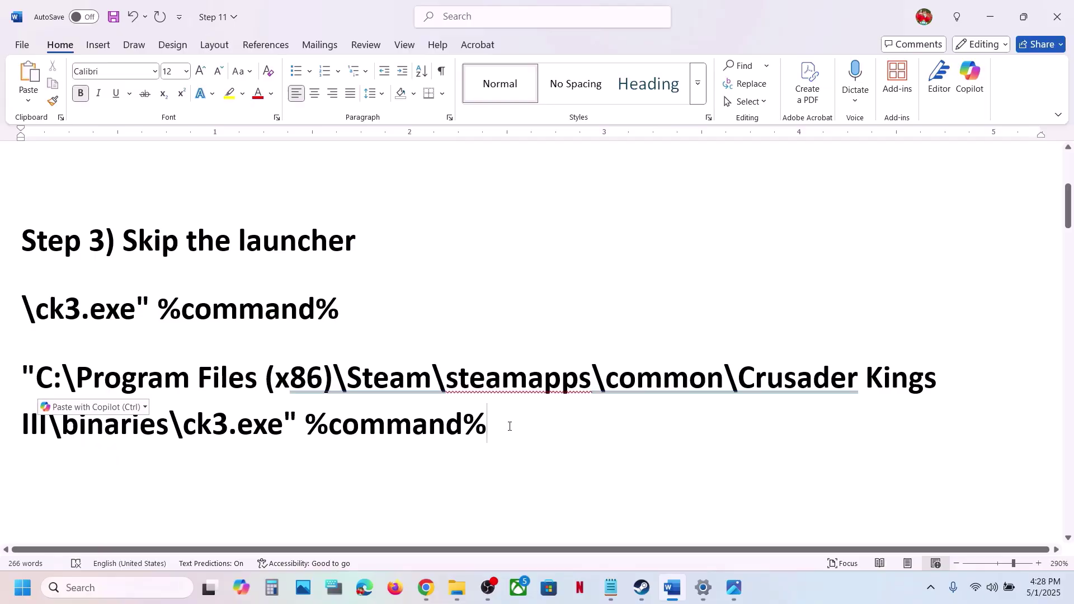
left_click_drag(510, 427, 23, 385)
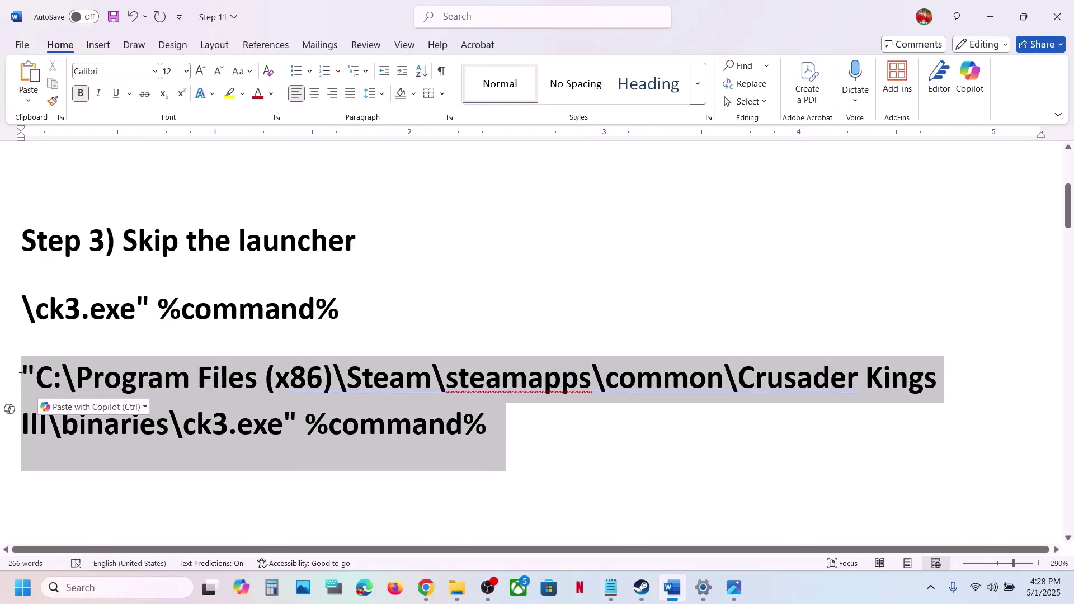
left_click(104, 405)
right_click(253, 385)
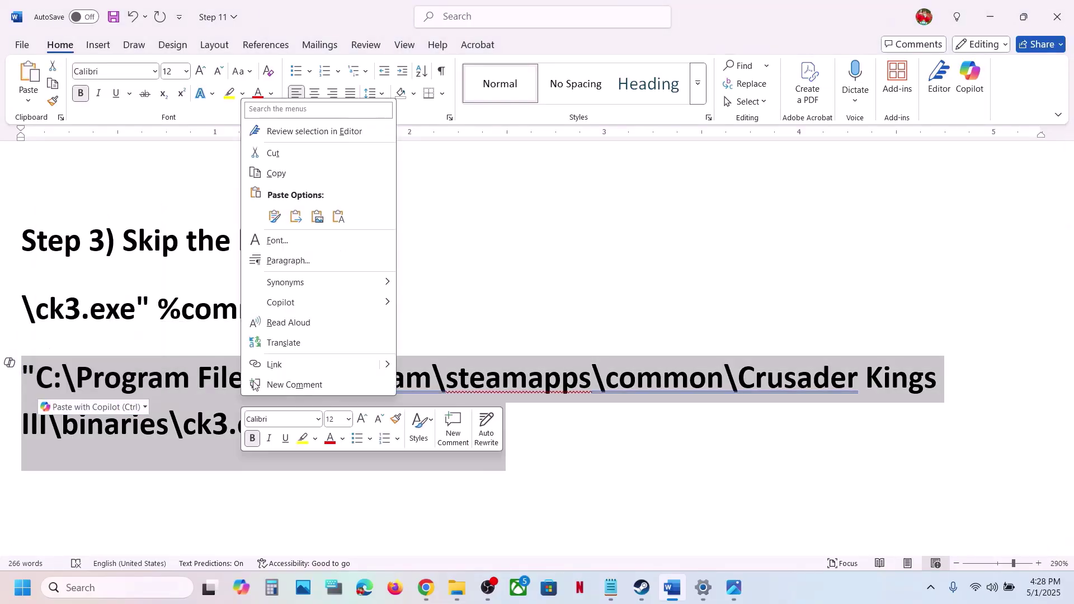
left_click(275, 173)
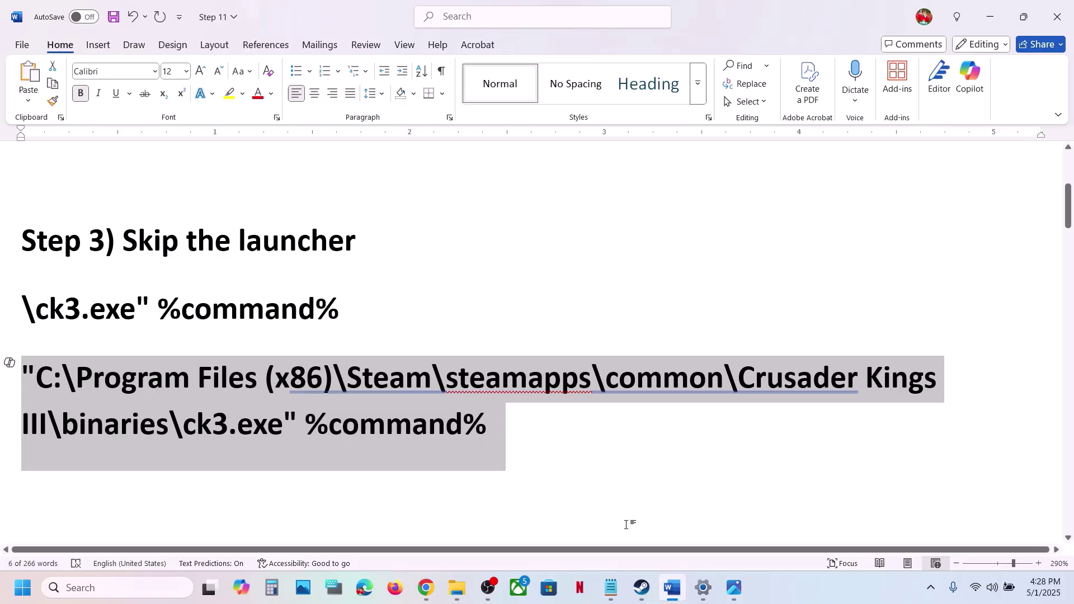
left_click(646, 595)
Step: Paste the quoted ck3.exe %command% line into Crusader Kings III's Launch Options
right_click(96, 355)
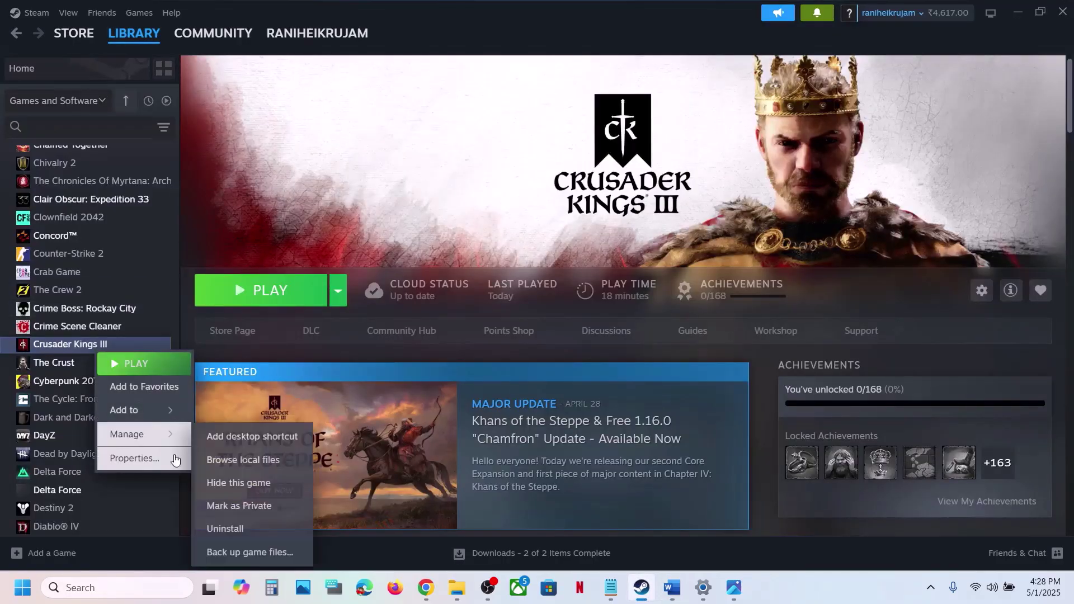
left_click(152, 459)
left_click(456, 326)
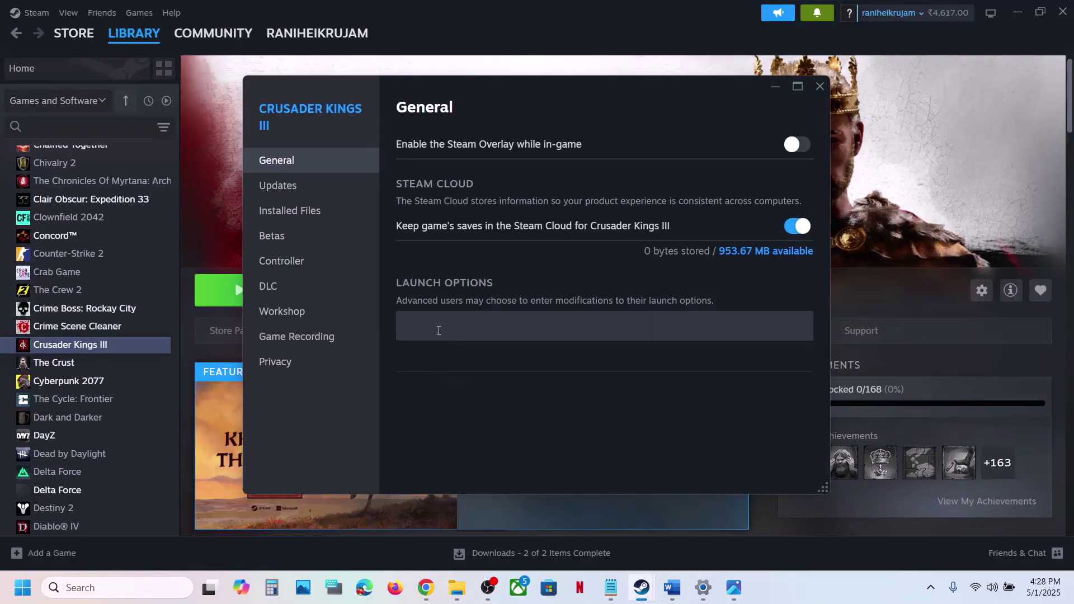
key("ctrl+v")
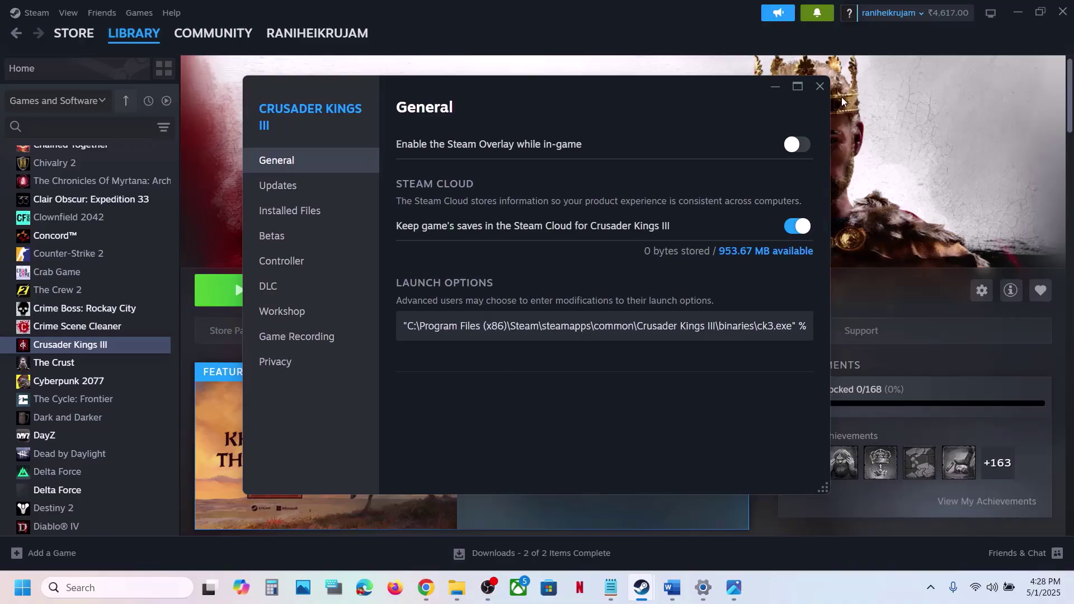
left_click(820, 87)
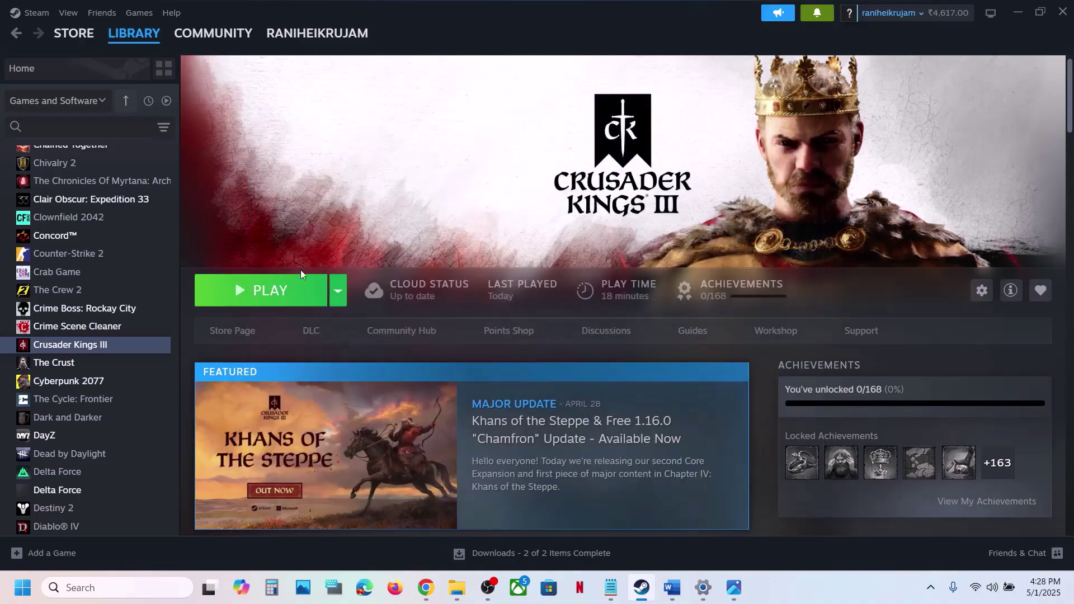
Step: Test-launch Crusader Kings III from Steam, then stop the game and confirm exiting
left_click(281, 300)
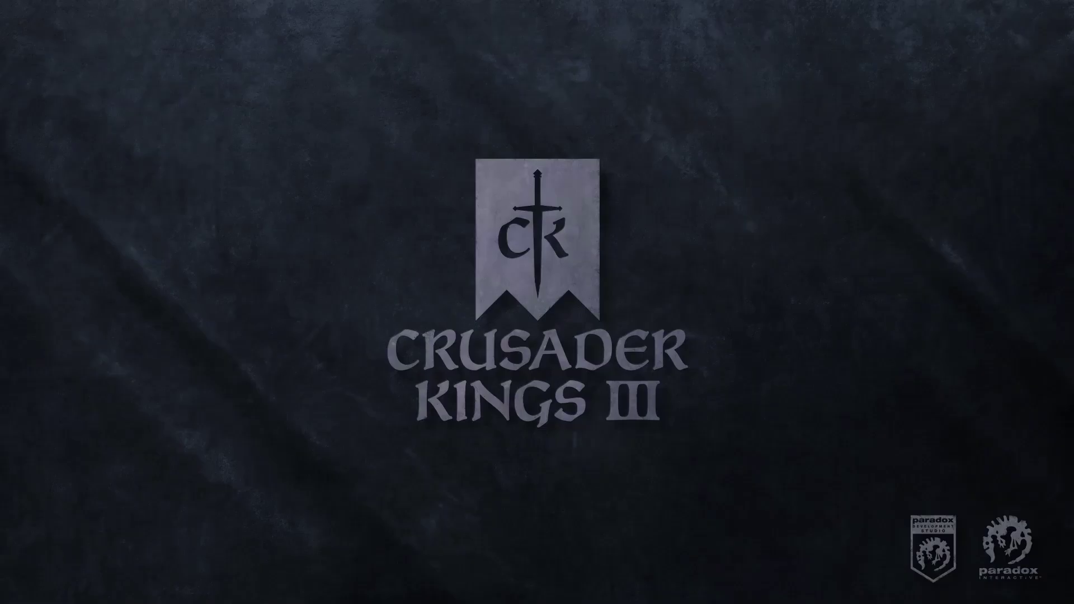
key("alt+Tab")
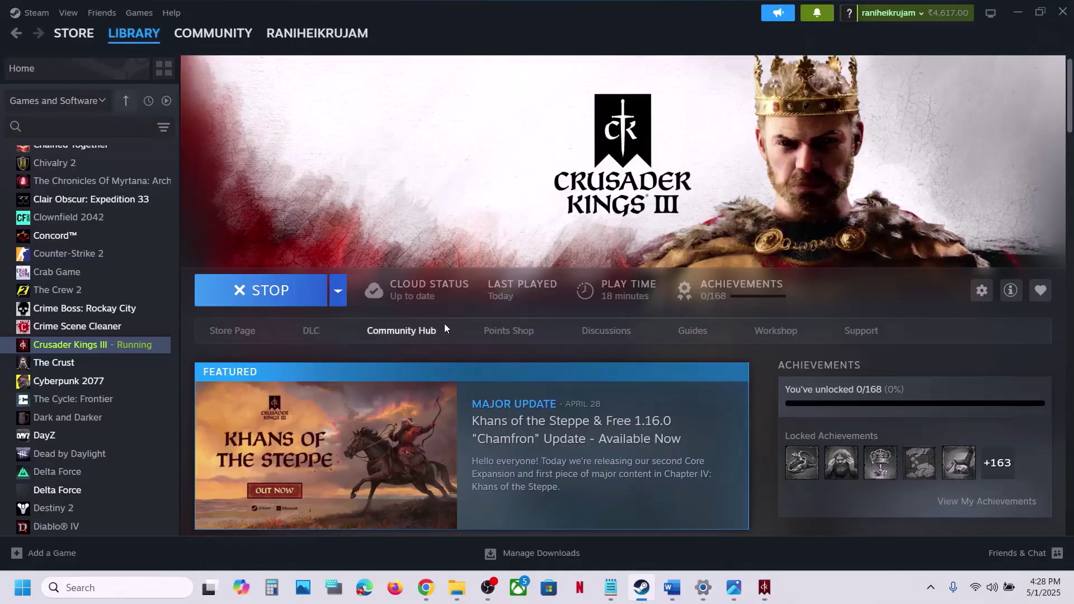
left_click(257, 290)
left_click(501, 319)
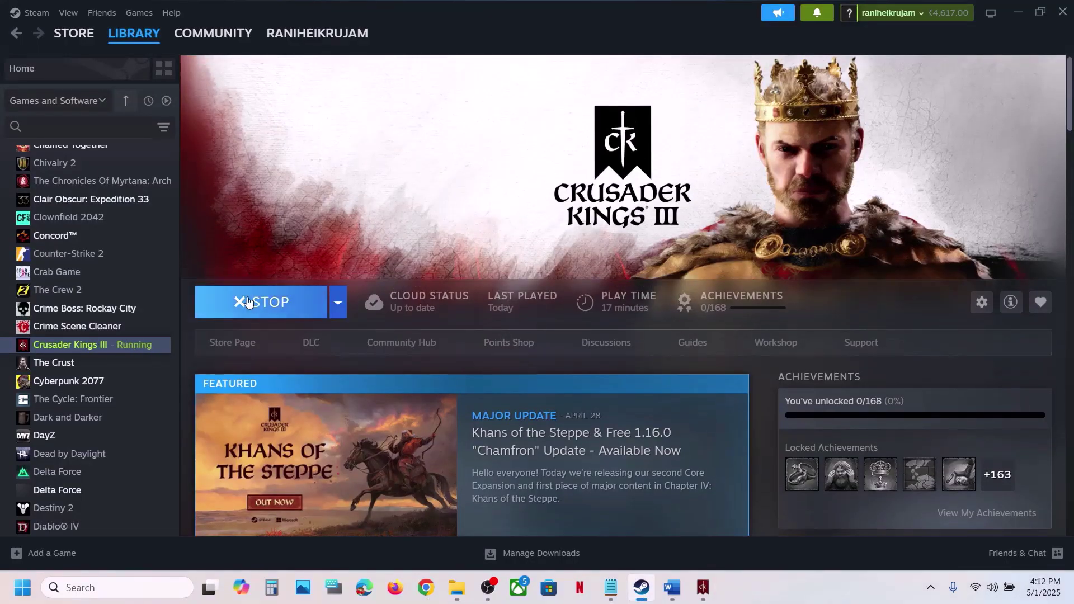
left_click(262, 302)
left_click(516, 320)
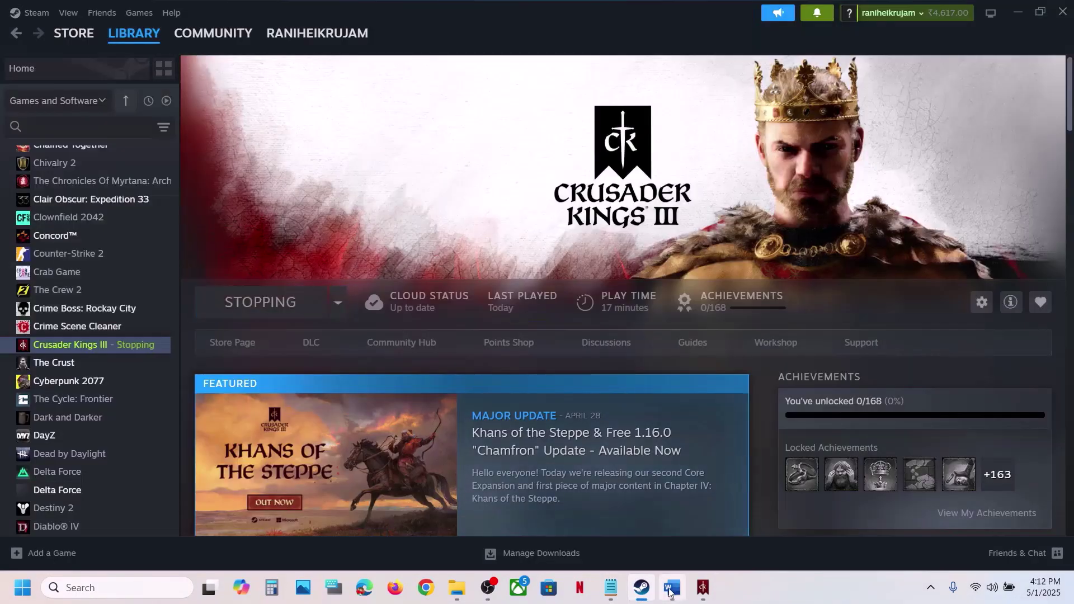
Step: Return to the Word notes and move past the command-line paragraph
key("alt+Tab")
triple_click(401, 378)
scroll(401, 376, "down", 5)
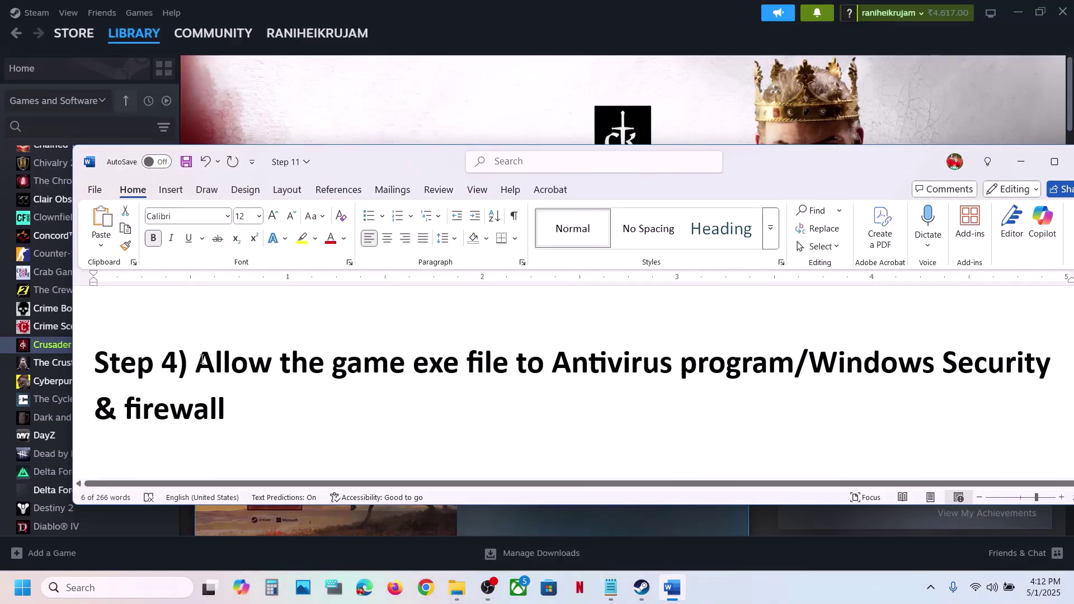
Step: Highlight the Step 4 note on allowing the game exe through Windows Security & firewall, then return to Steam
left_click_drag(201, 359, 707, 387)
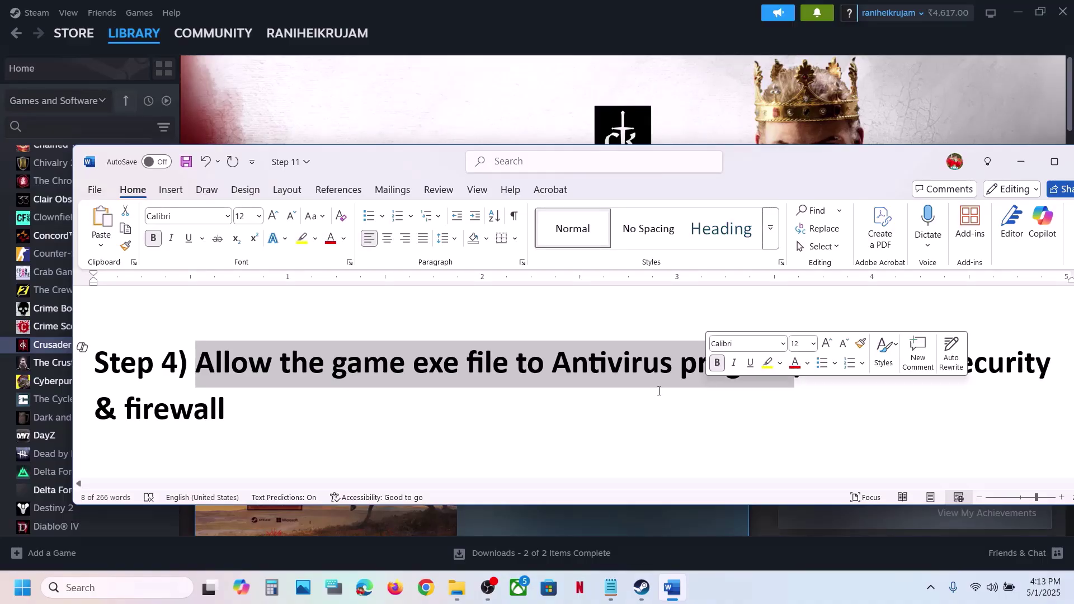
left_click(488, 378)
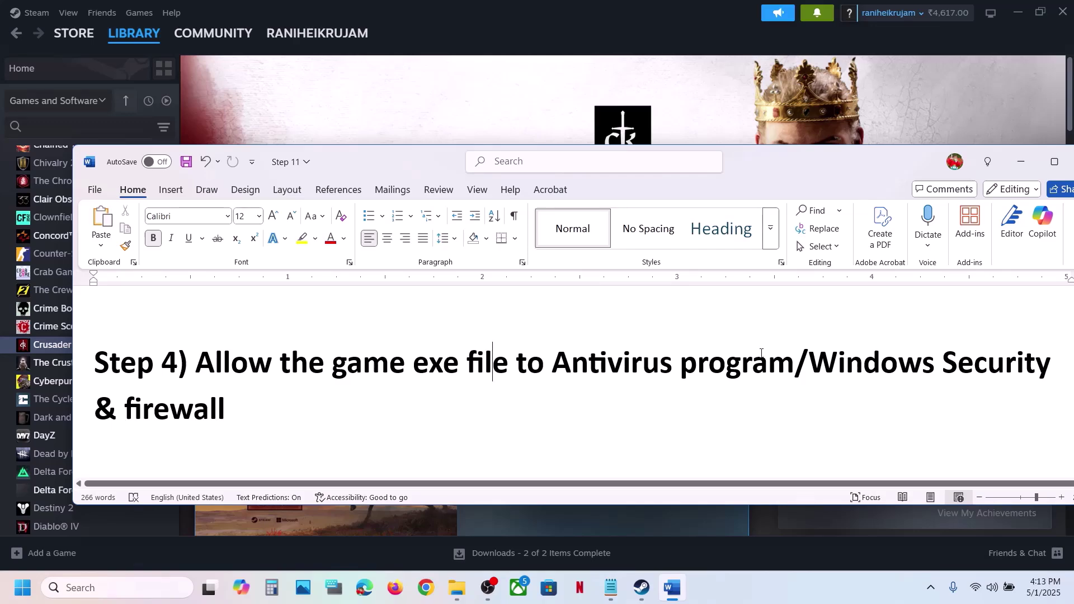
left_click_drag(809, 365, 811, 403)
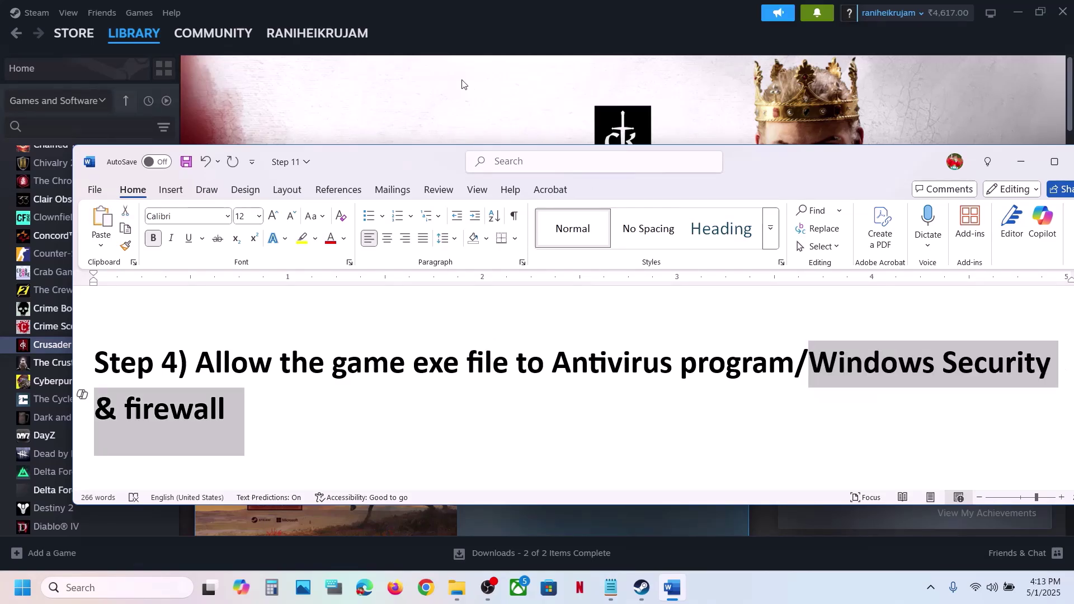
left_click(467, 105)
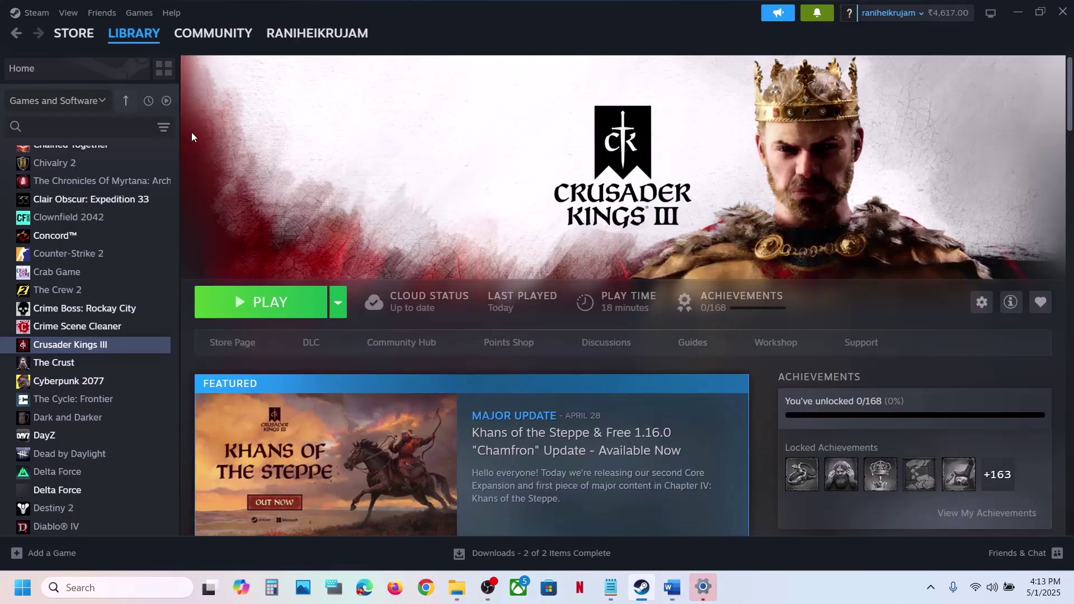
Step: Open Windows Security at Virus & threat protection via Settings > Privacy & security
left_click(698, 585)
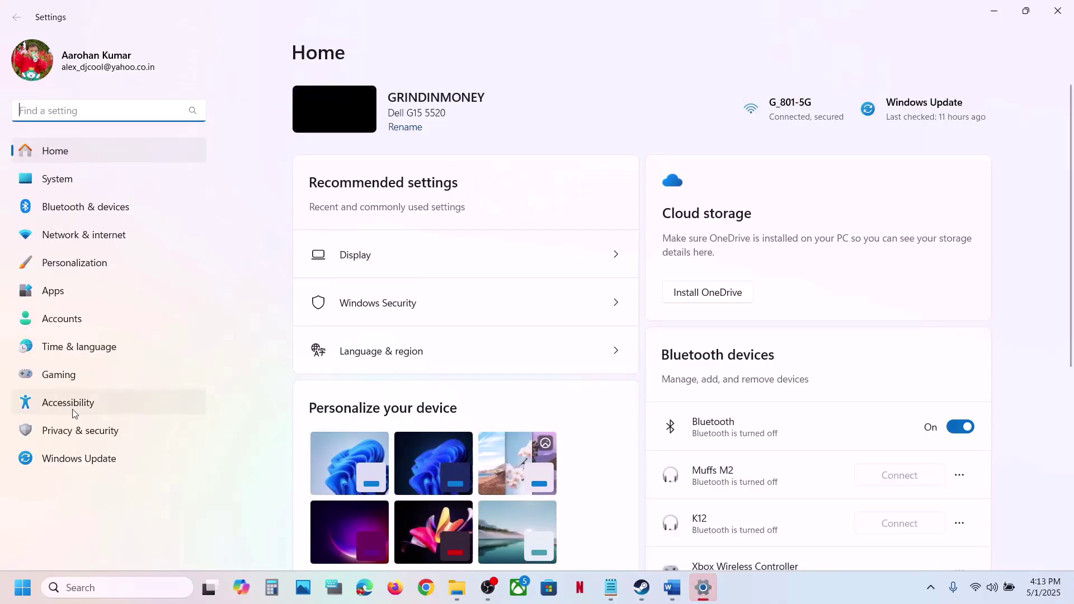
left_click(54, 438)
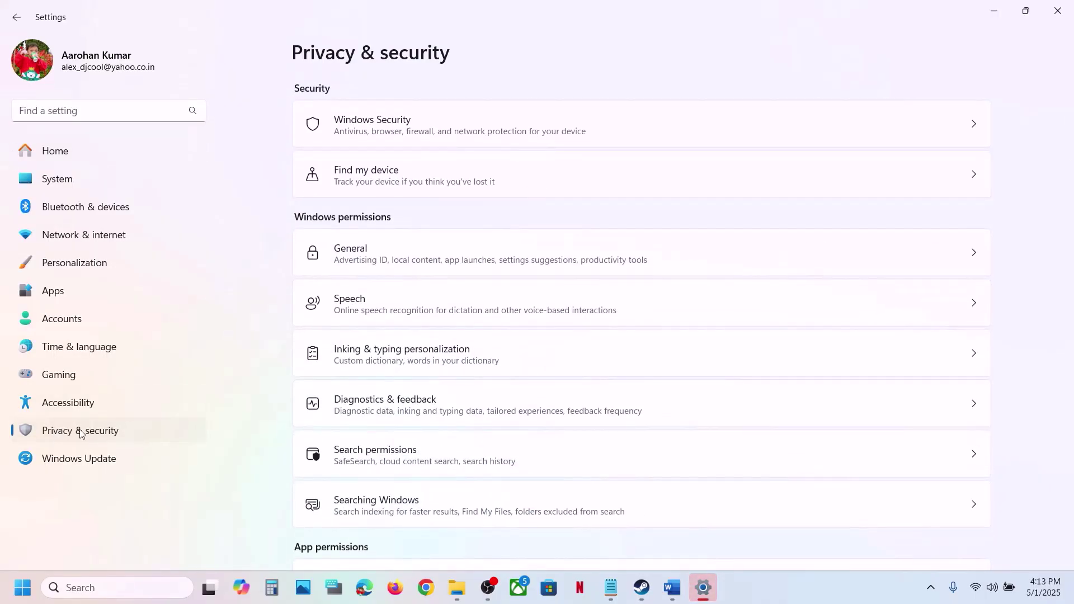
left_click(430, 134)
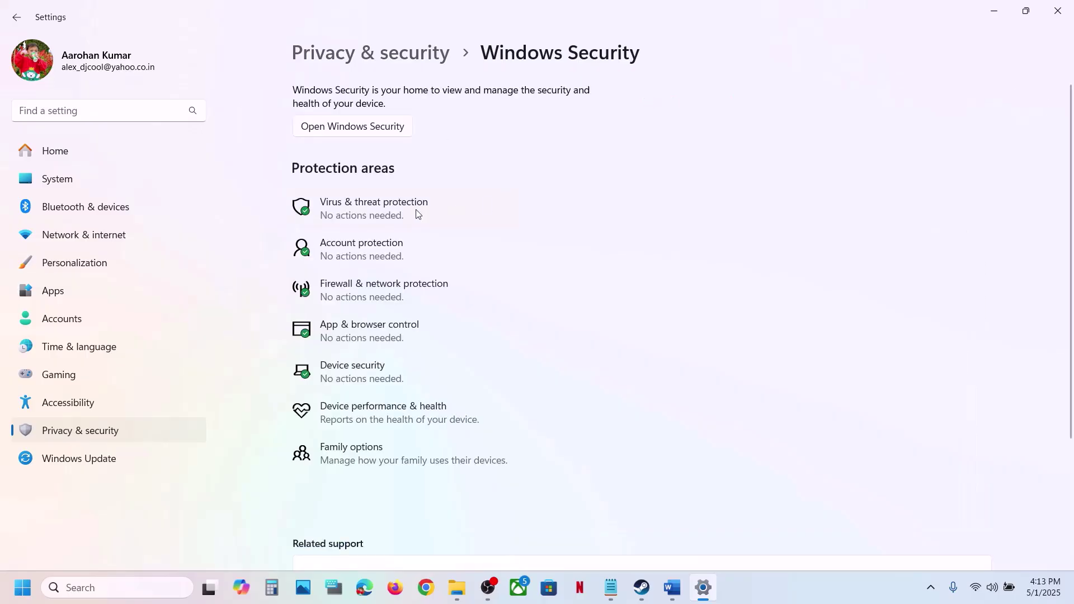
left_click(414, 215)
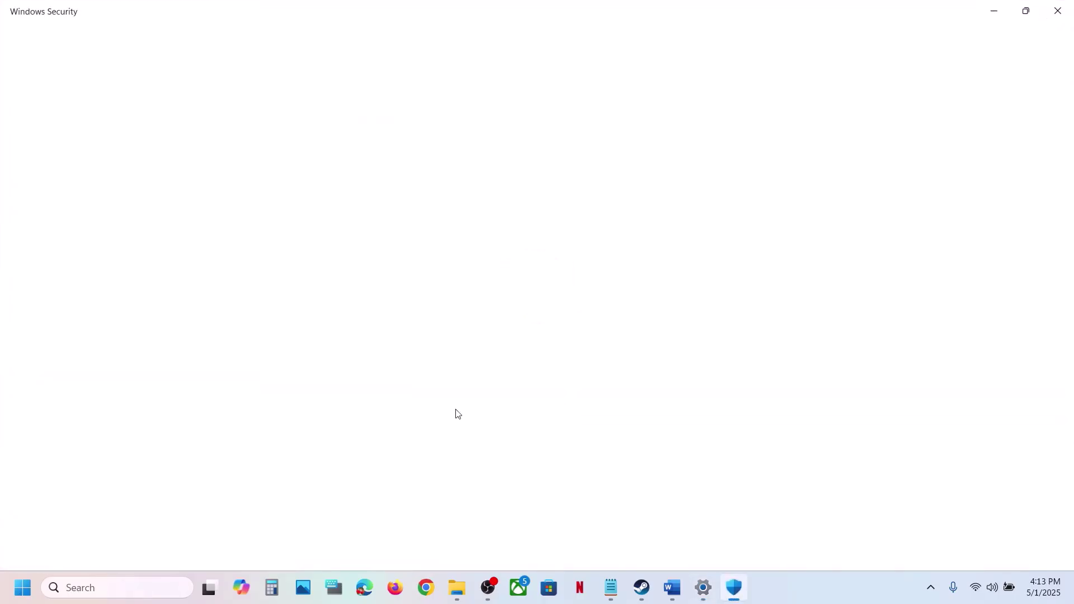
Step: Allow ck3 from Crusader Kings III\binaries through Controlled folder access under ransomware protection
scroll(457, 412, "down", 3)
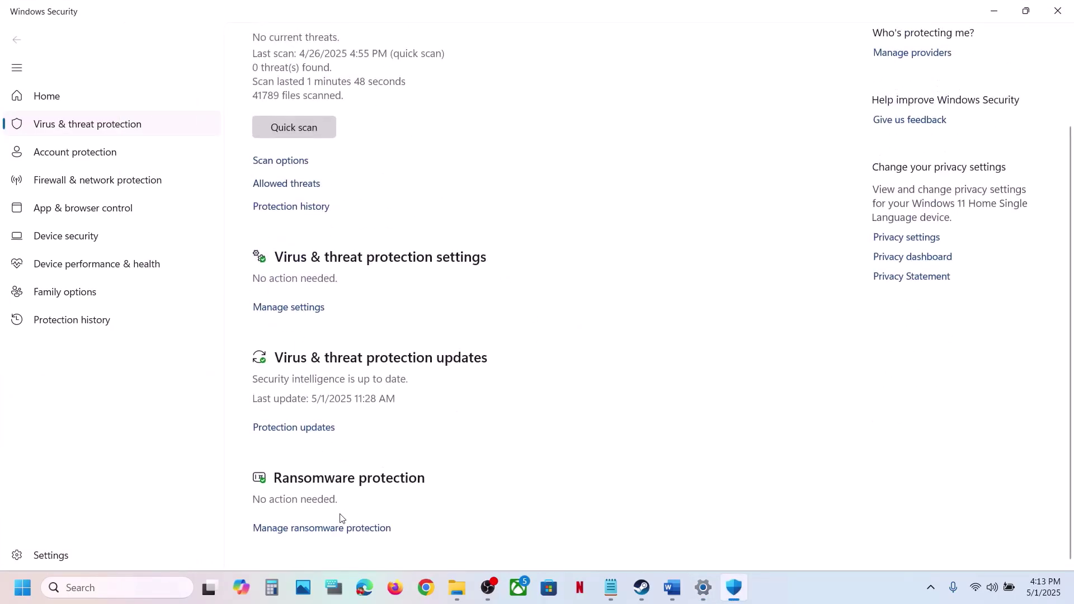
left_click(315, 529)
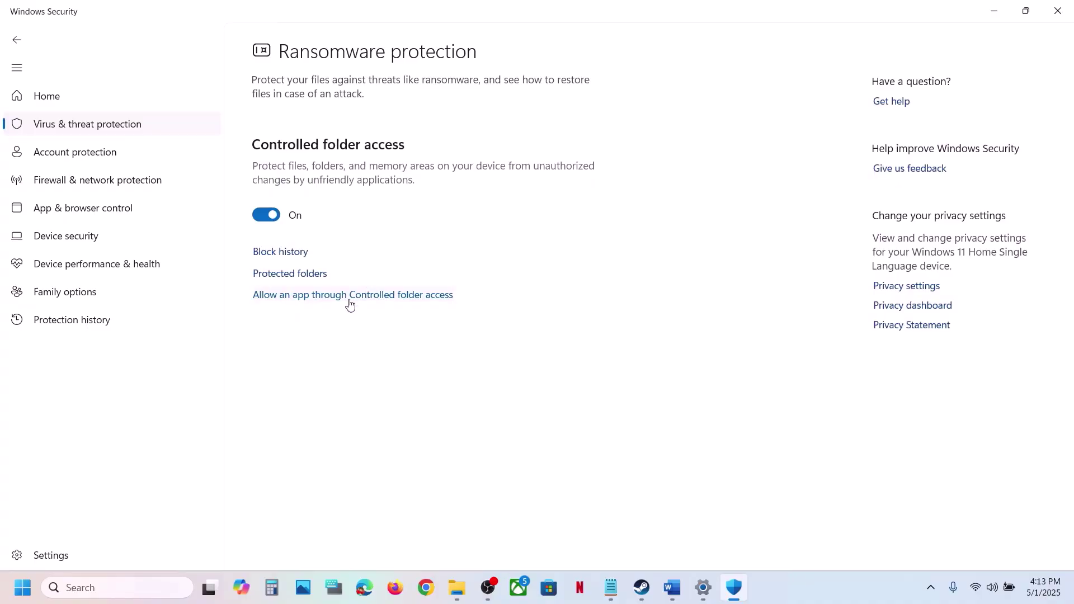
left_click(350, 294)
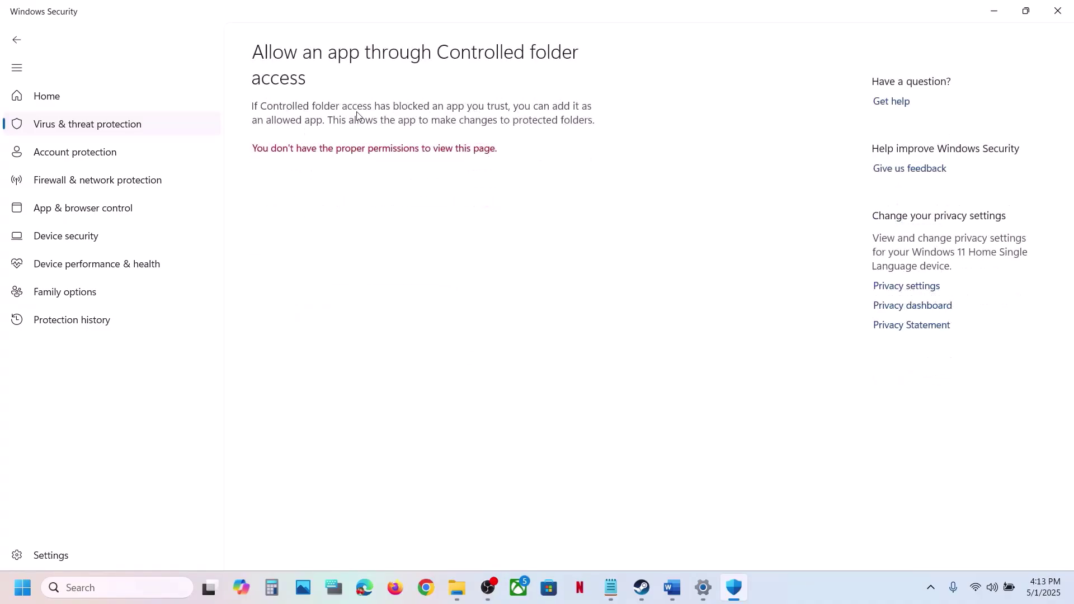
left_click(317, 51)
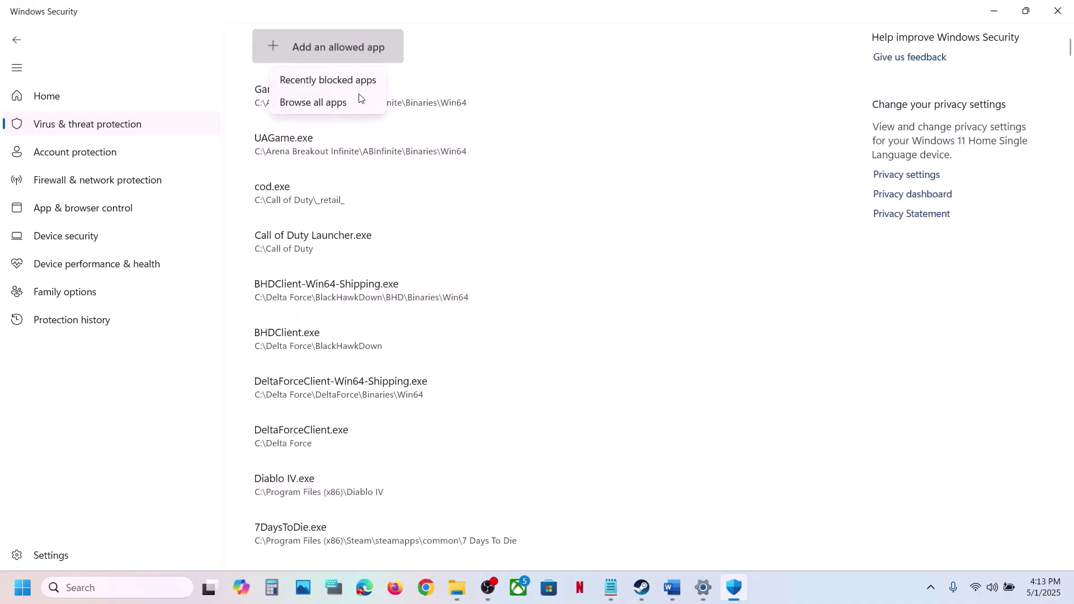
left_click(346, 103)
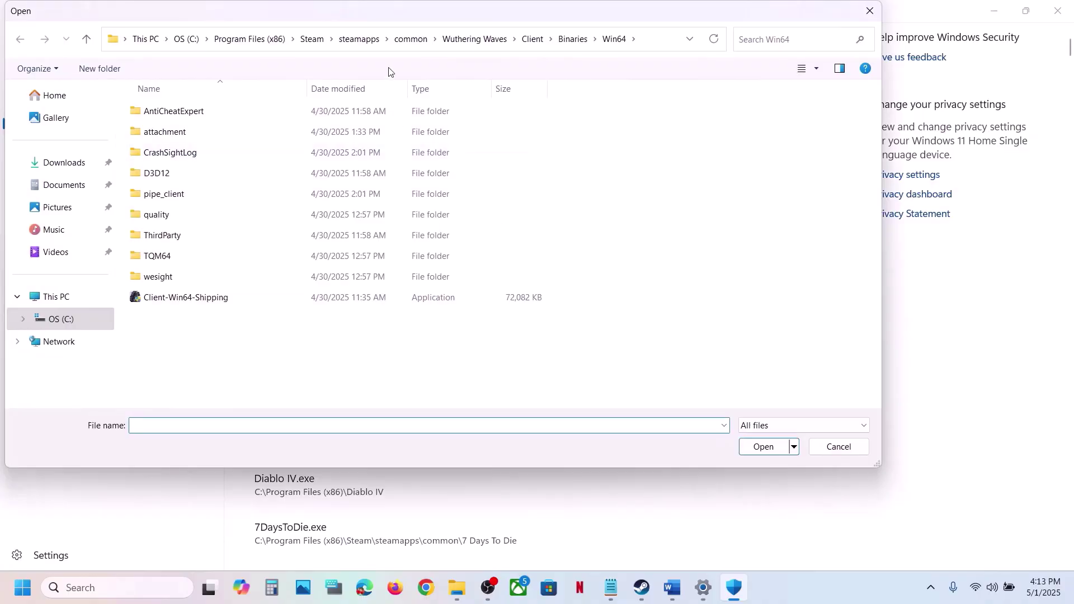
left_click(403, 49)
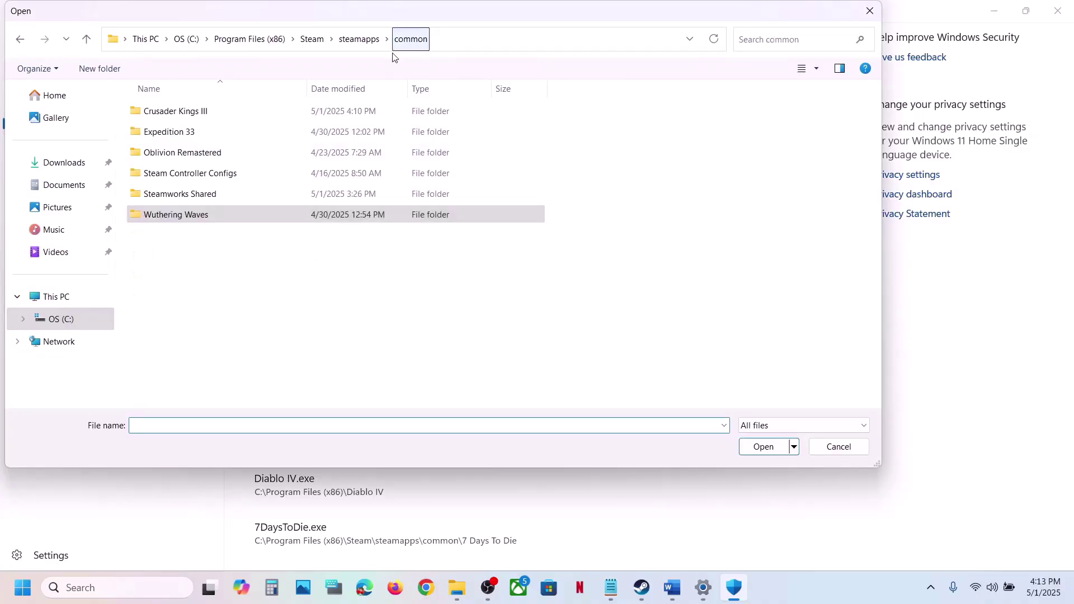
double_click(190, 112)
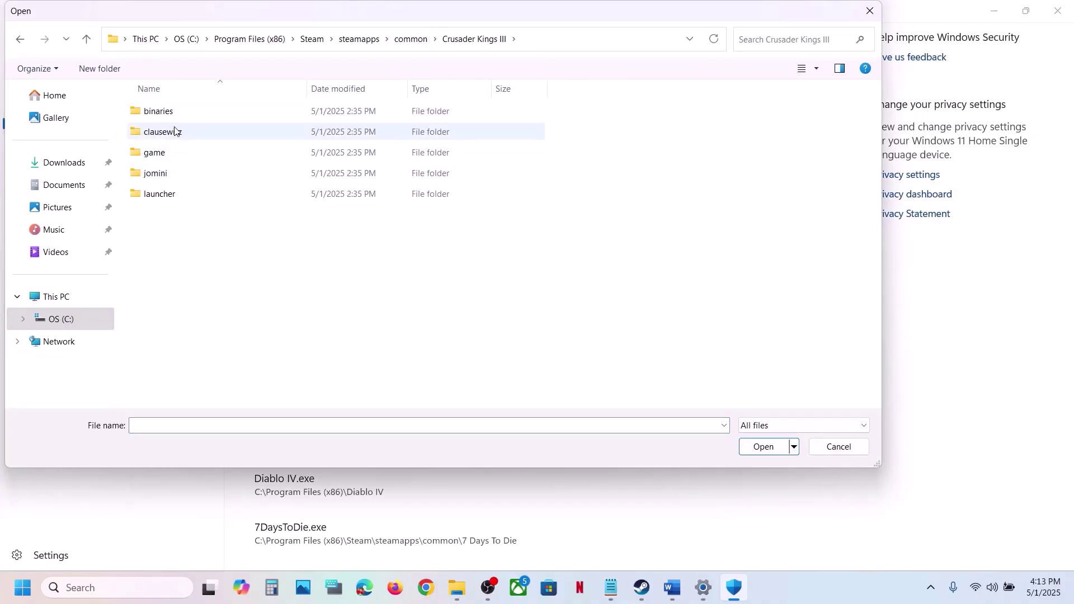
double_click(172, 120)
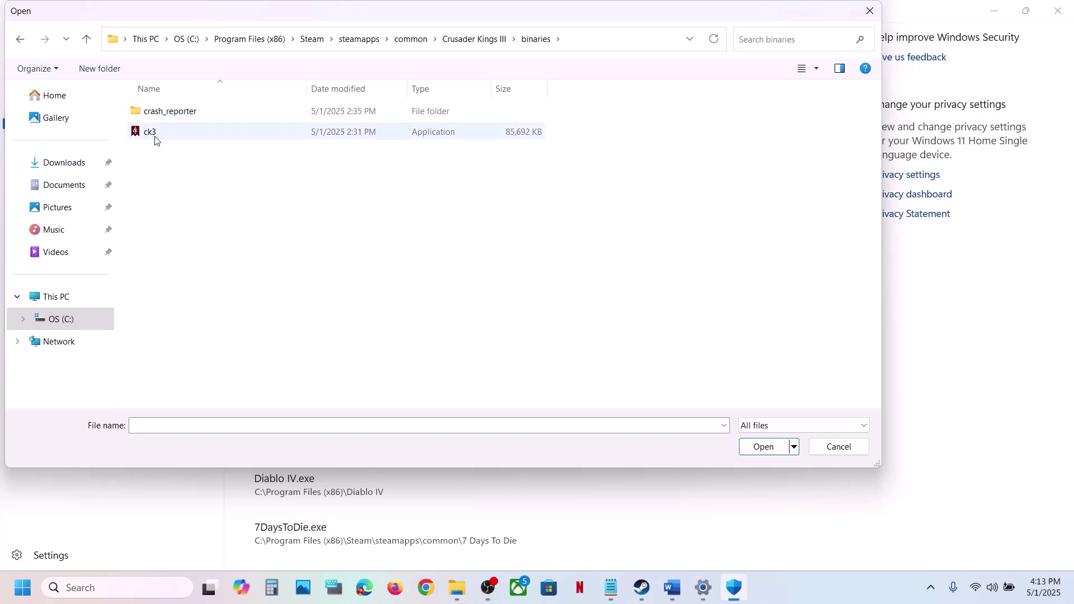
left_click(156, 135)
left_click(764, 448)
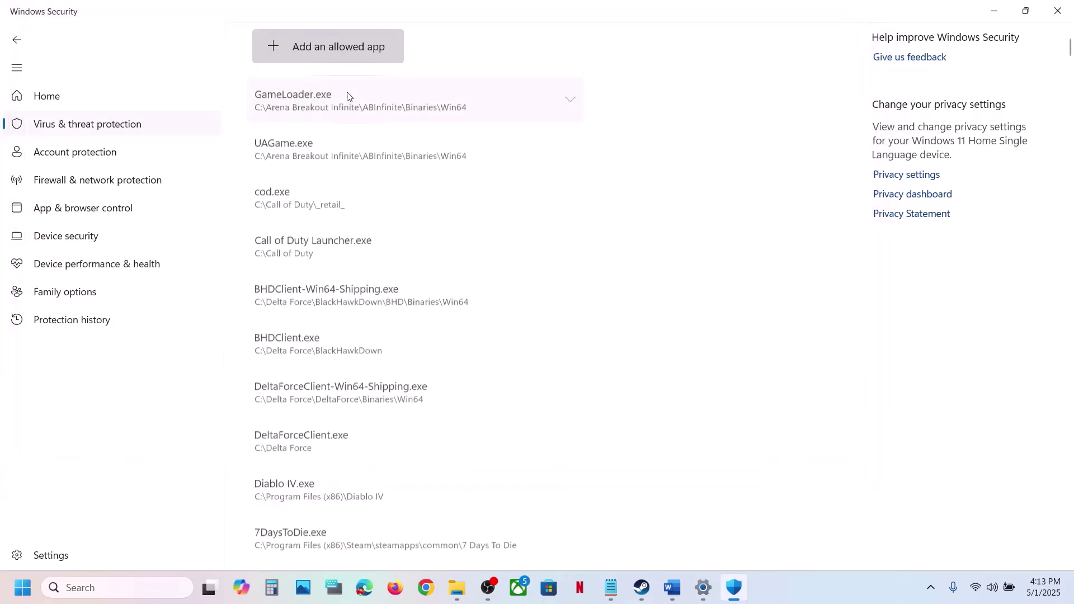
Step: Also allow the launcher installer from the Crusader Kings III launcher folder
left_click(348, 55)
left_click(322, 98)
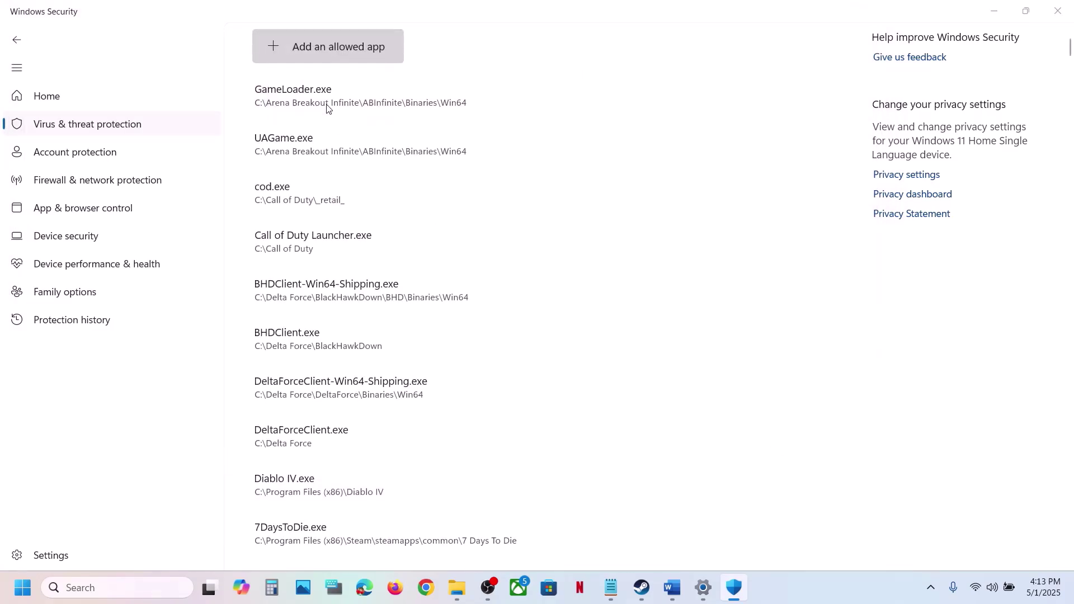
left_click(86, 39)
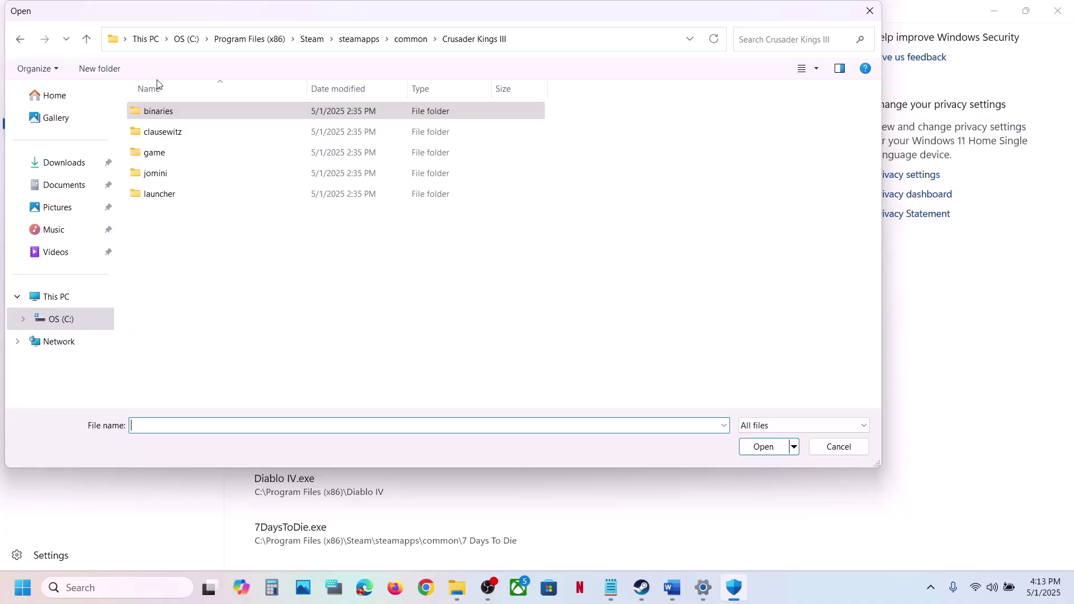
left_click(165, 195)
double_click(165, 194)
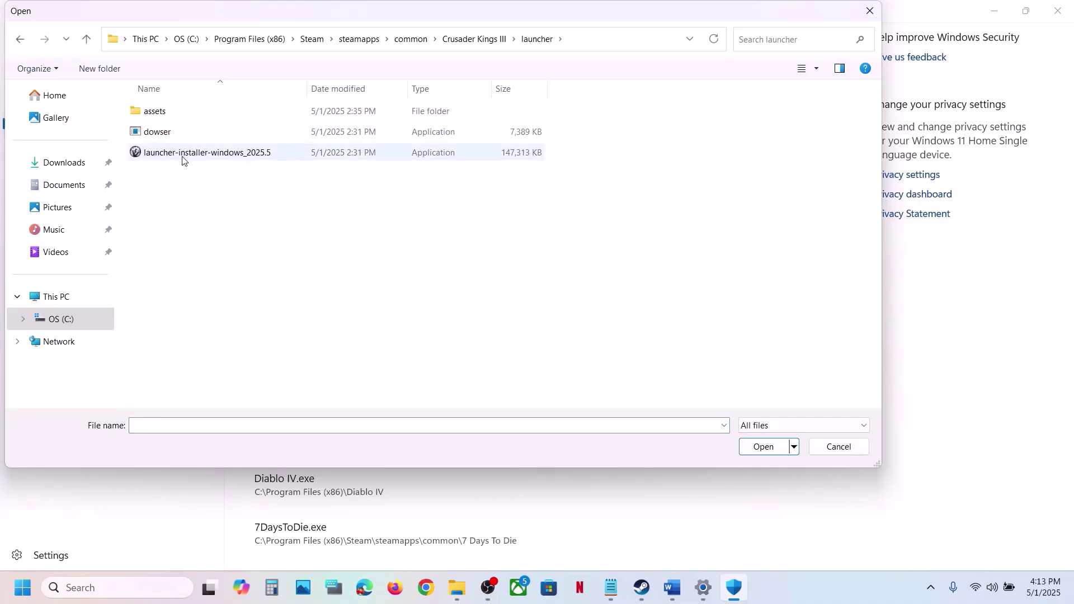
left_click(183, 156)
left_click(764, 452)
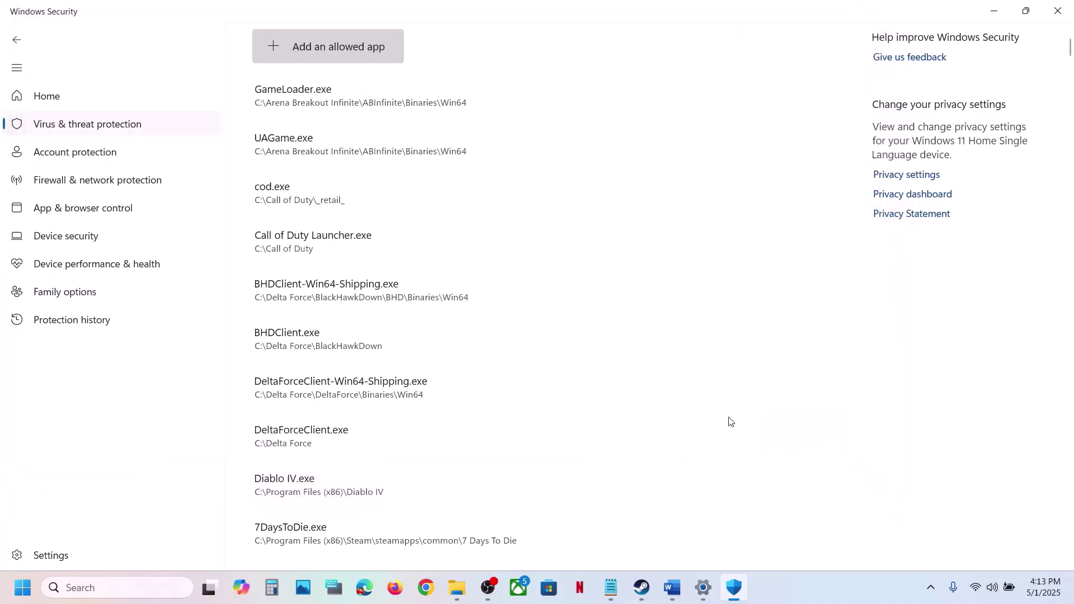
Step: Search for 'control' and open Control Panel
left_click(134, 582)
type("control")
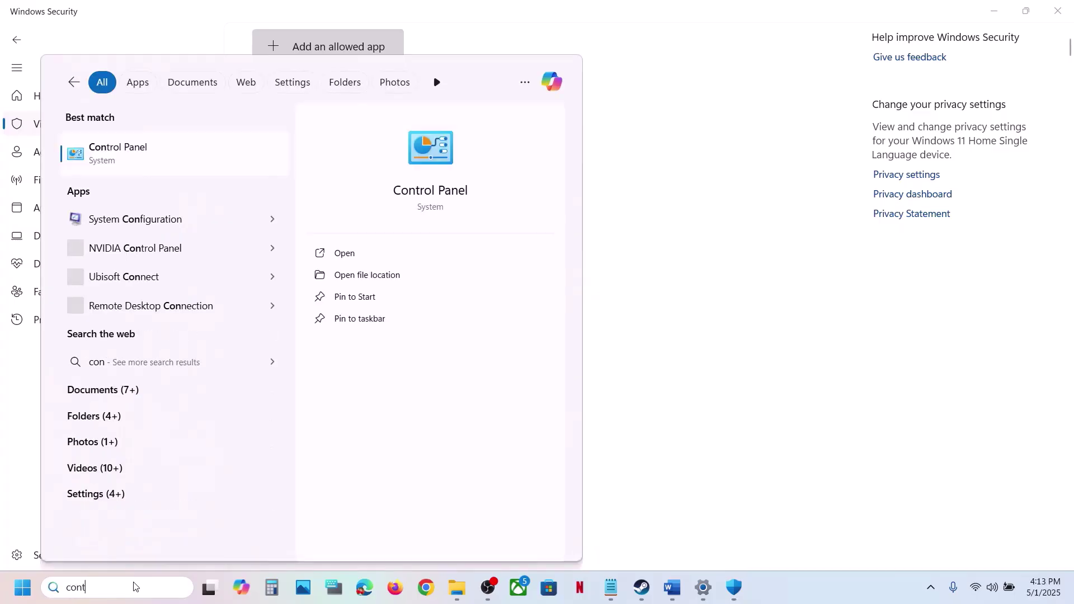
key("Return")
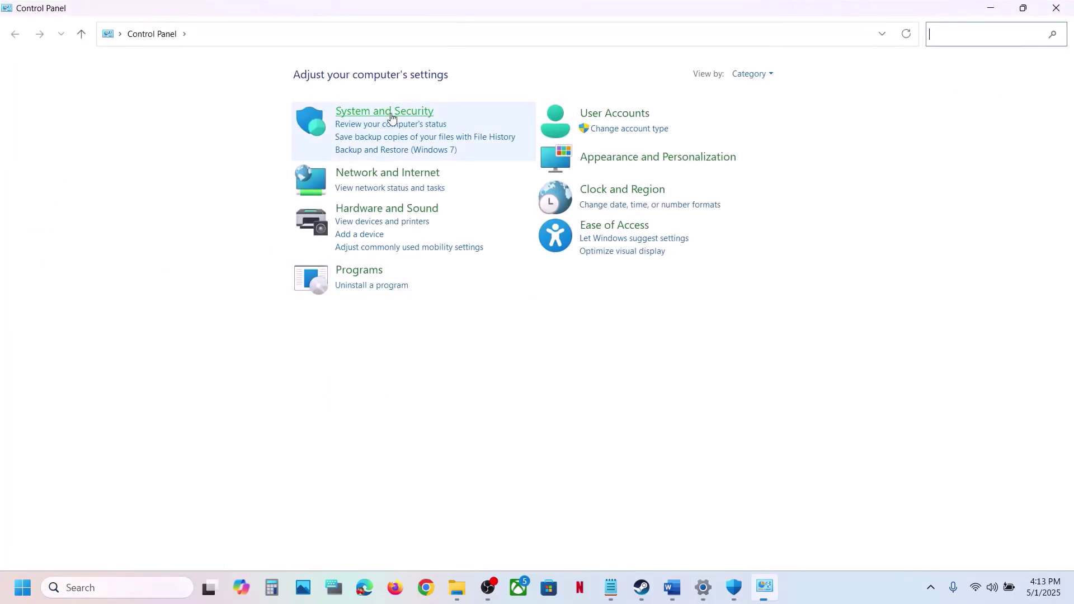
Step: Open Windows Defender Firewall's allowed-apps list, enable Change settings, and start adding another app
left_click(387, 114)
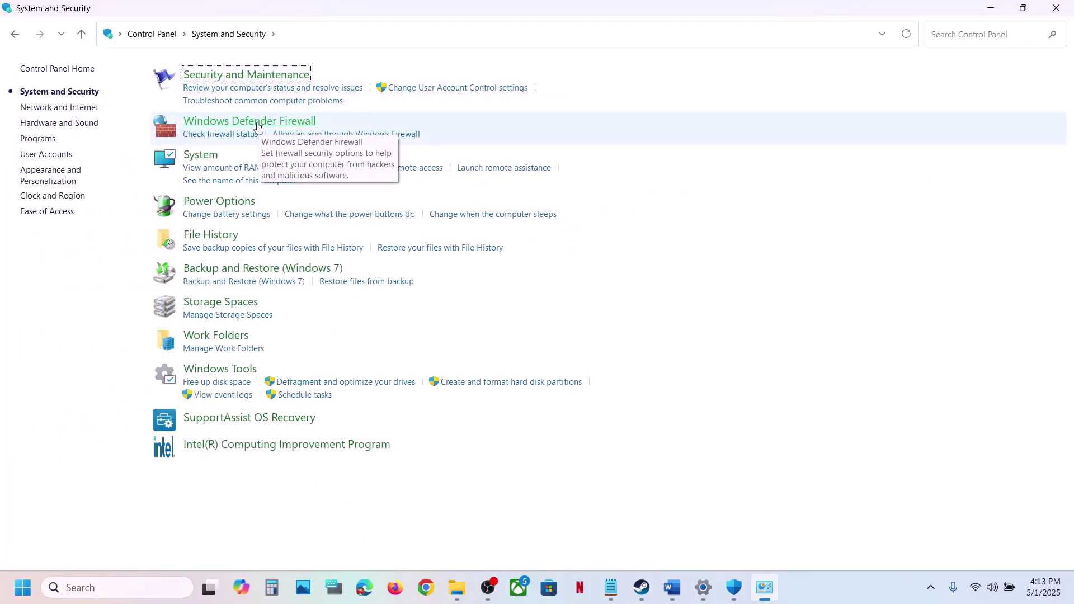
left_click(257, 124)
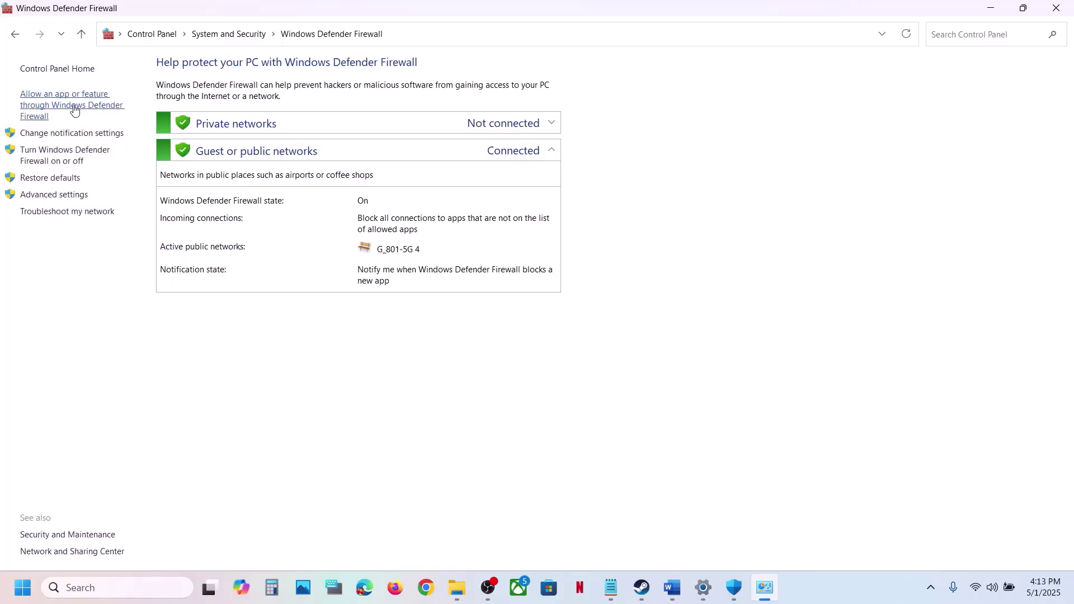
left_click(79, 109)
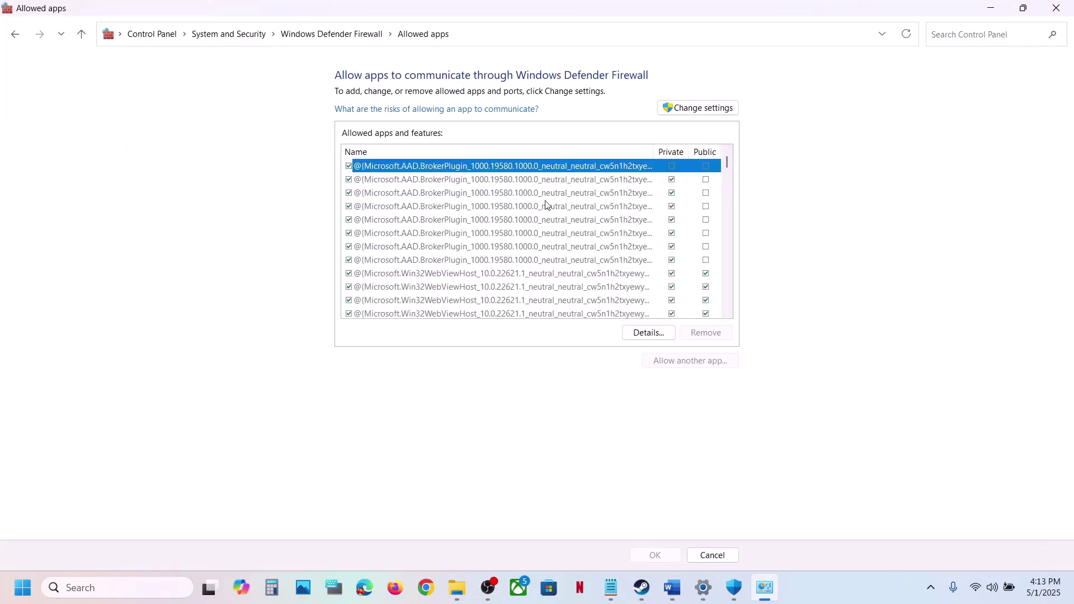
left_click(711, 109)
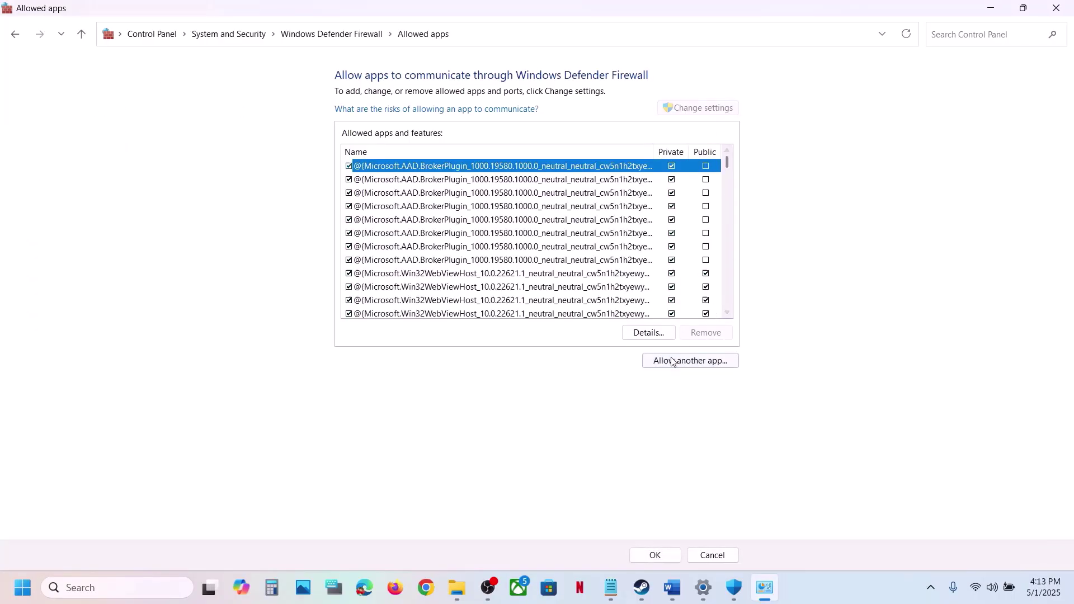
left_click(673, 361)
left_click(627, 356)
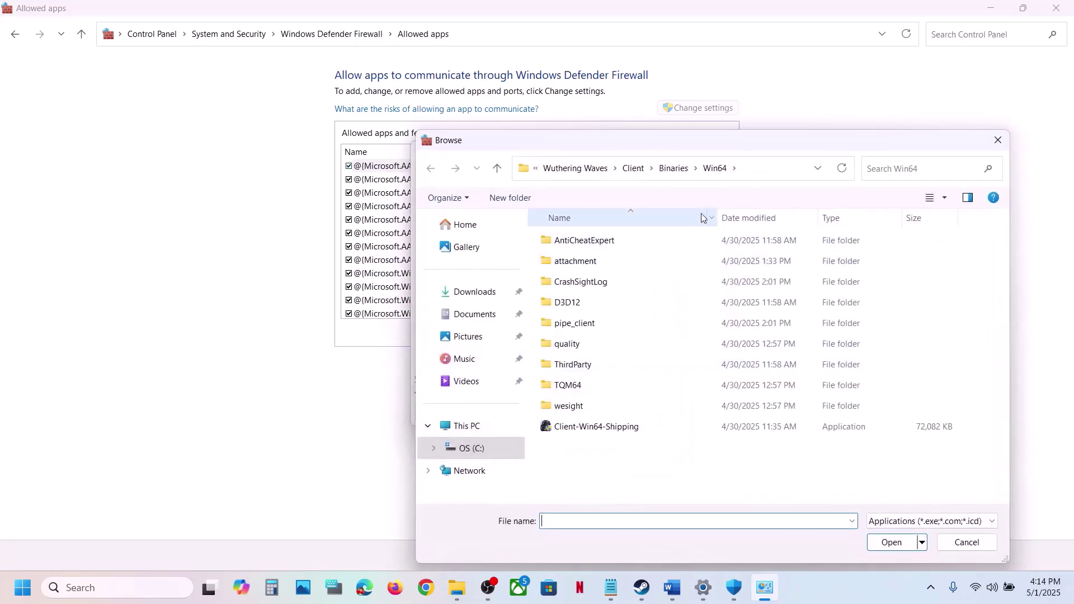
Step: Browse to Crusader Kings III\binaries\ck3, add it to the firewall's allowed apps, and close the window
left_click(576, 168)
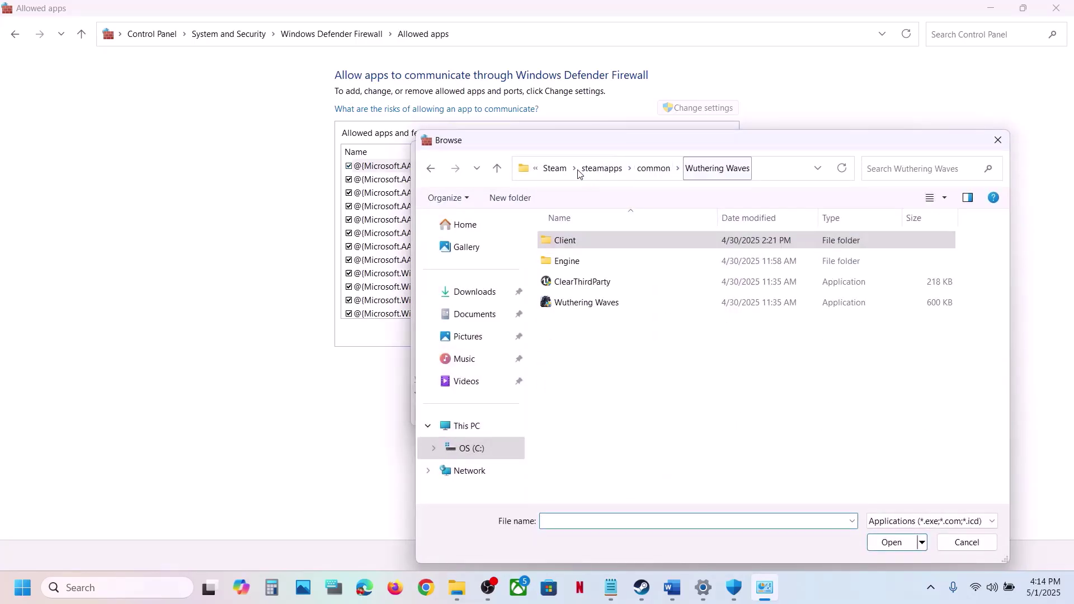
left_click(650, 168)
double_click(598, 240)
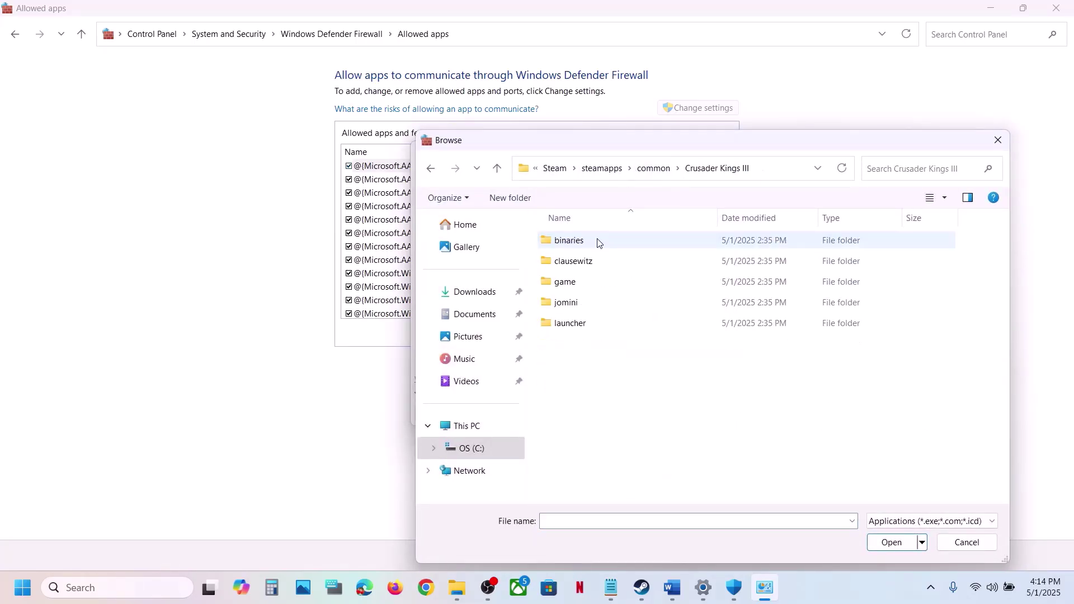
double_click(563, 248)
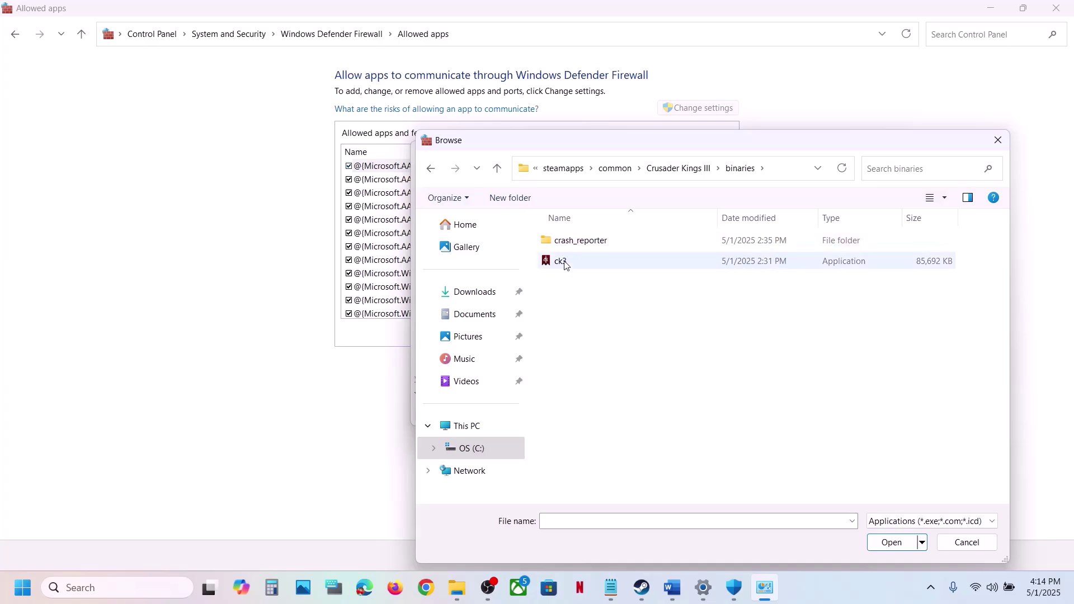
left_click(565, 263)
left_click(892, 542)
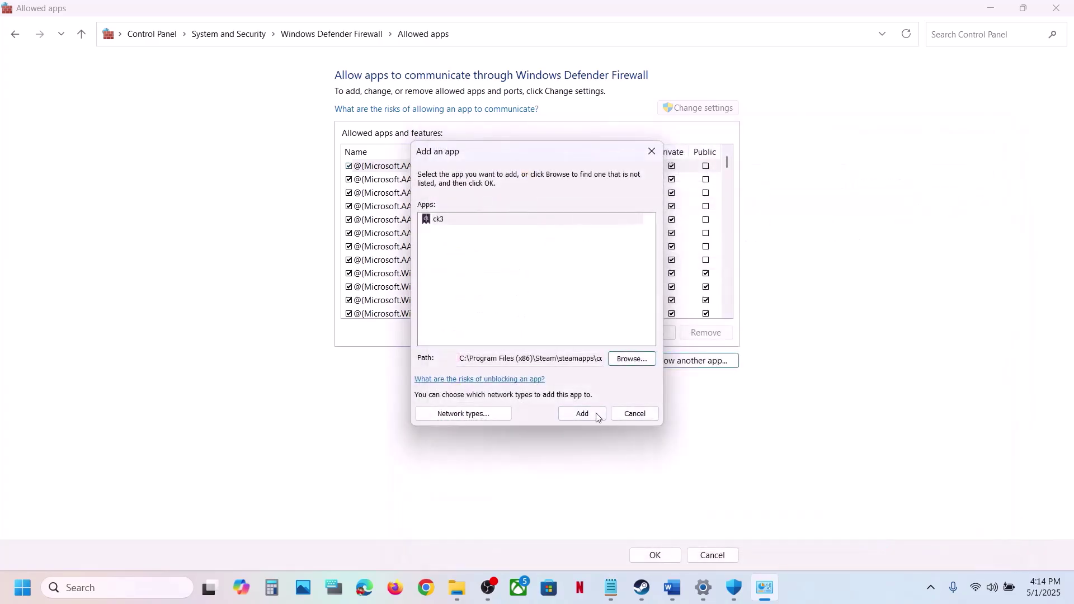
left_click(596, 417)
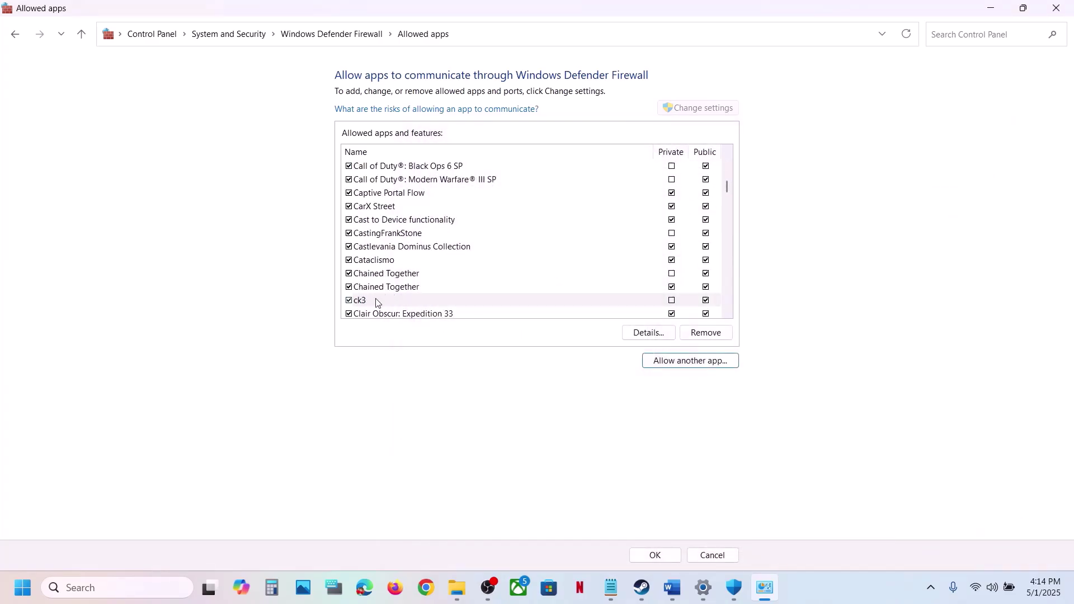
left_click(376, 303)
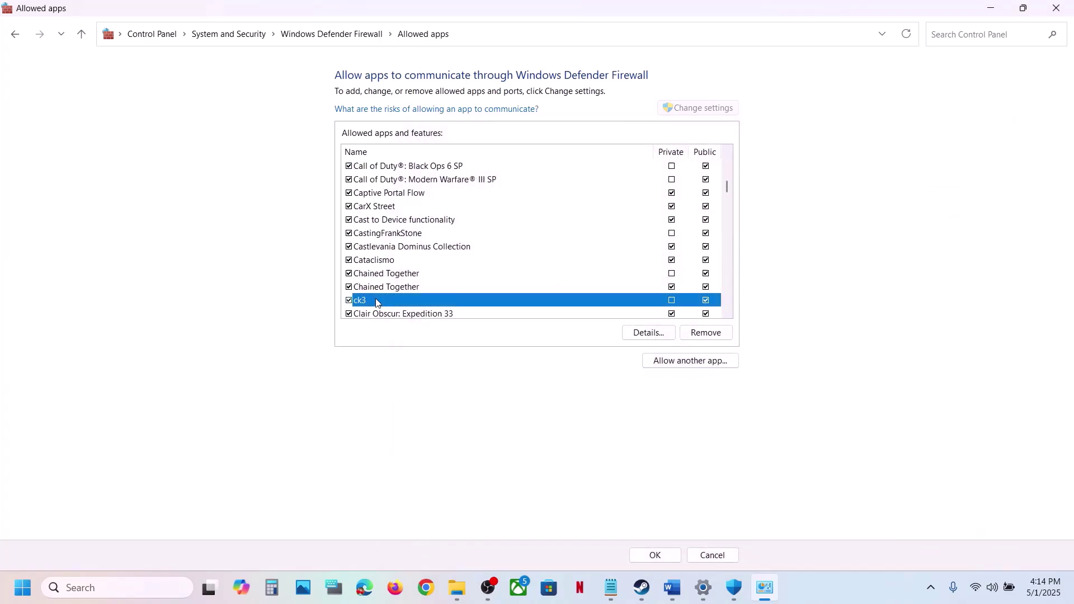
left_click(1060, 8)
Step: Close the Windows Security and Settings windows
left_click(1059, 8)
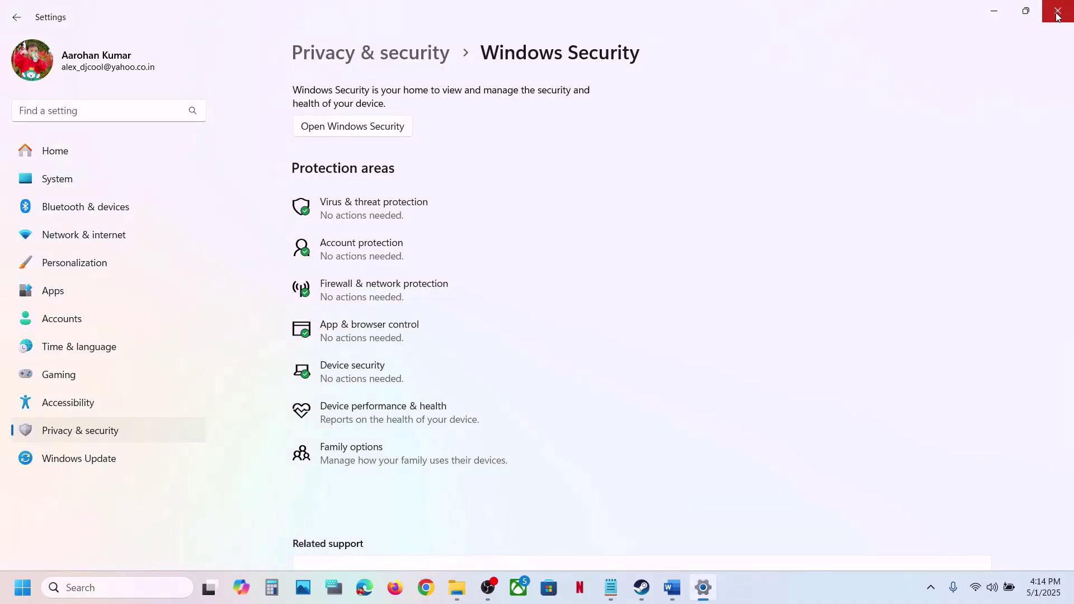
left_click(1058, 15)
scroll(459, 385, "down", 1)
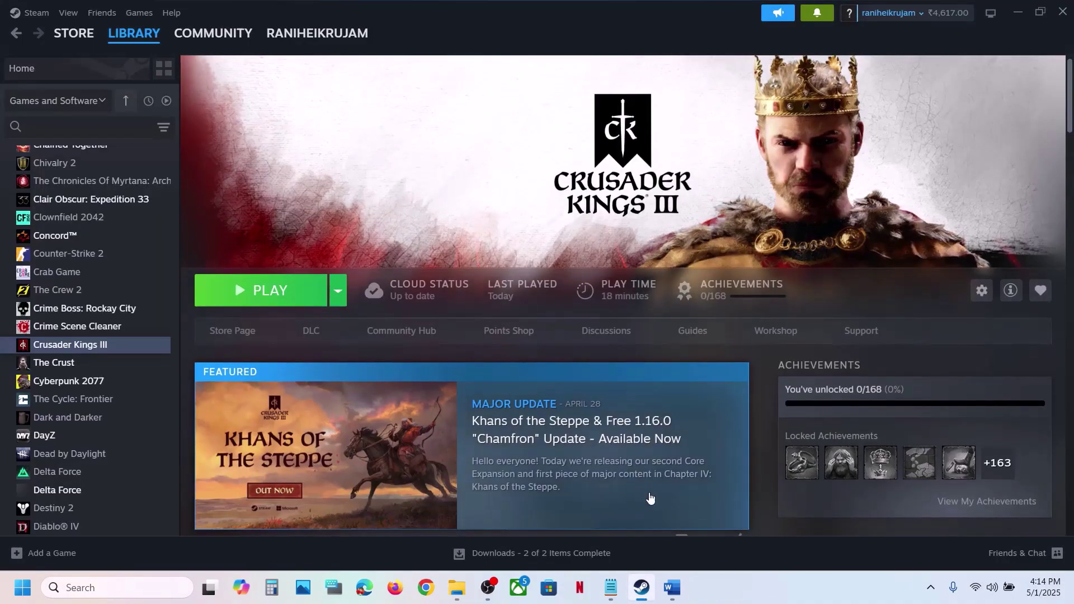
Step: In the Word guide, highlight Step 5, 'Run the game from the game installation folder'
left_click(672, 588)
scroll(491, 352, "down", 3)
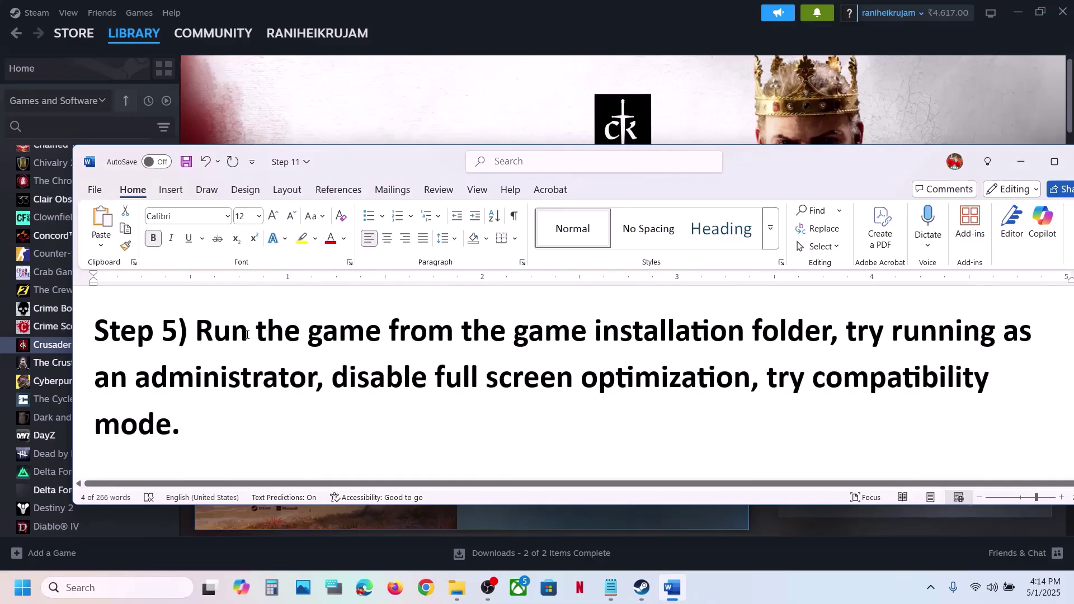
left_click_drag(206, 334, 832, 336)
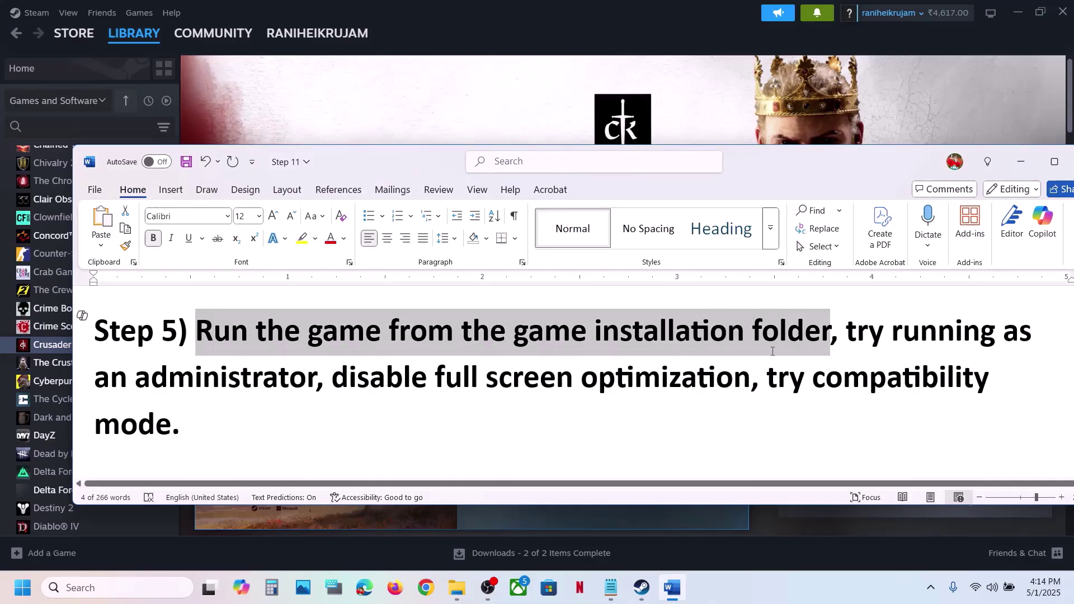
left_click(464, 105)
Step: Browse Crusader Kings III's local files from Steam and select ck3 in the binaries folder
right_click(113, 343)
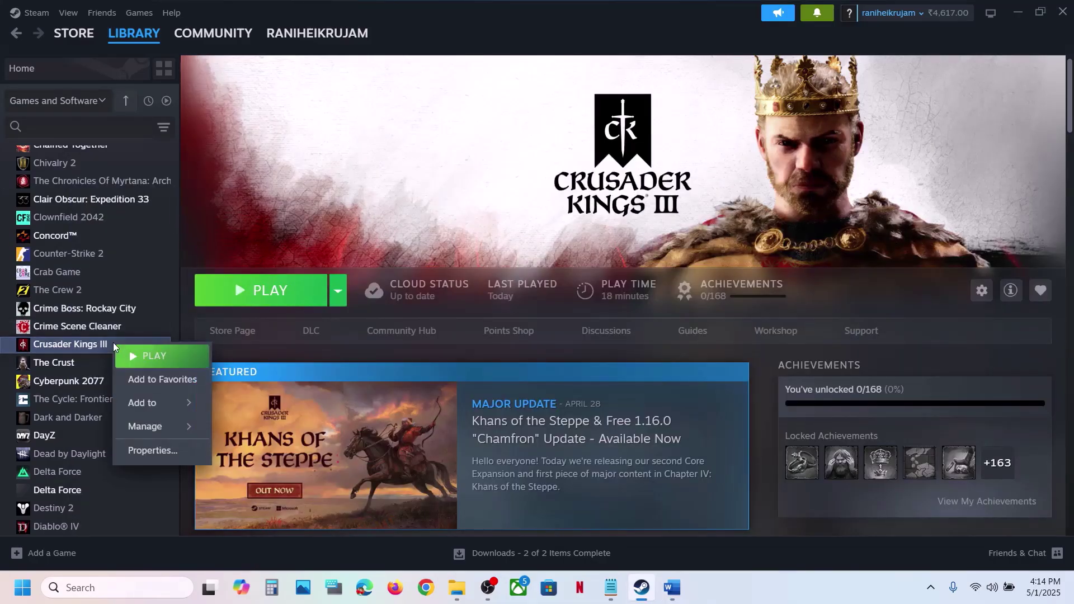
mouse_move(180, 439)
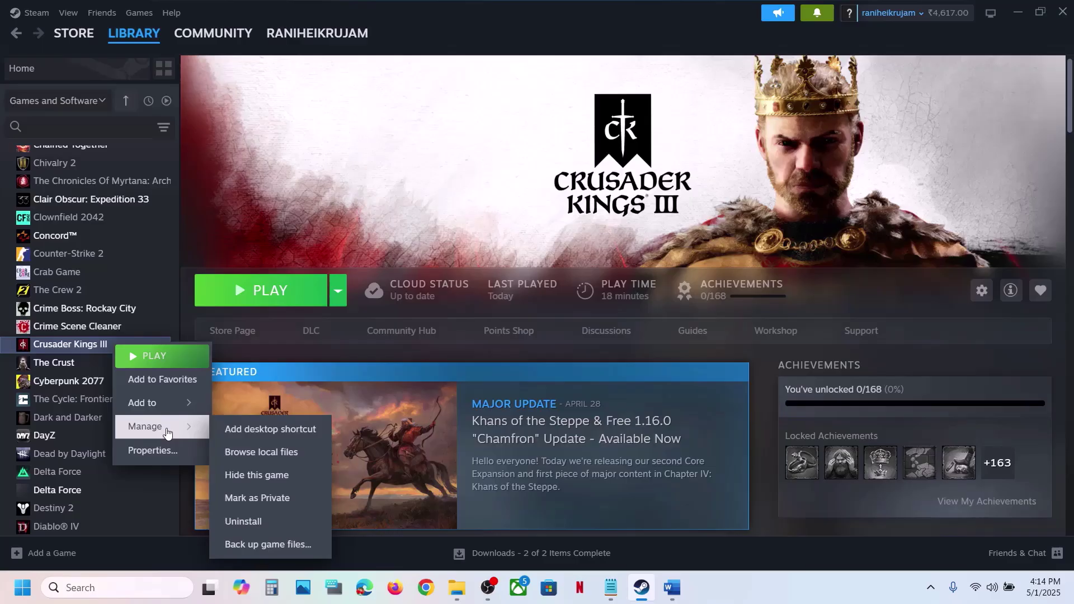
left_click(280, 451)
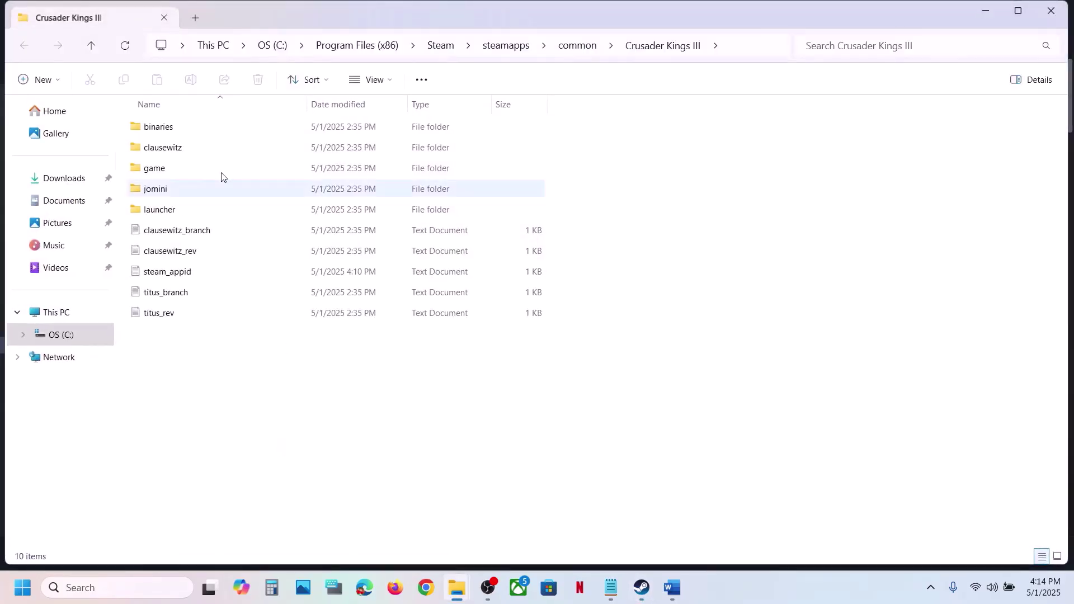
double_click(192, 133)
left_click(165, 171)
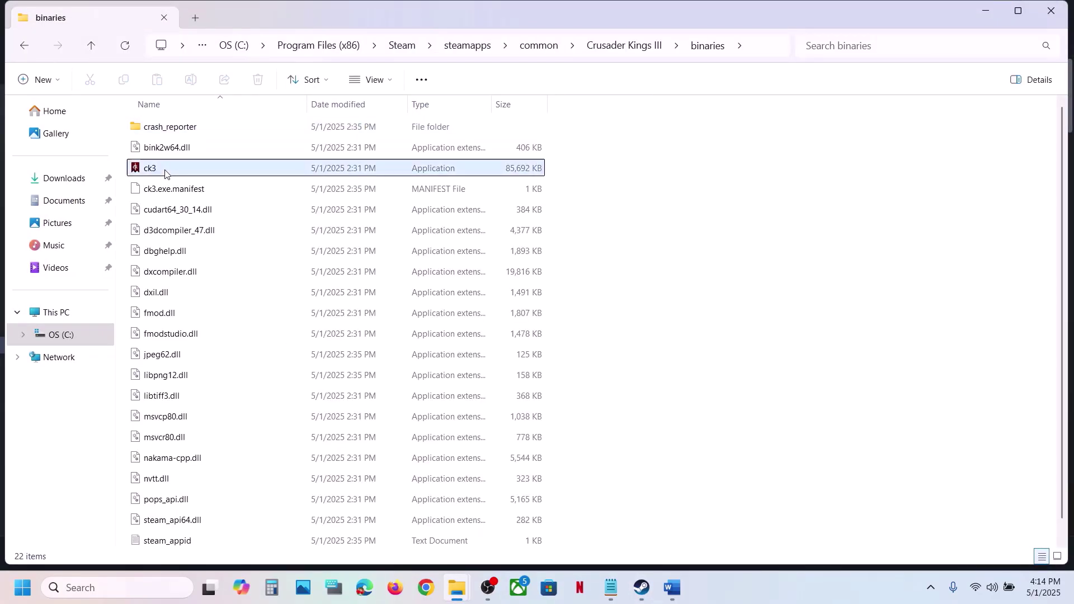
Step: Enable Run as administrator in ck3's Compatibility properties and apply it
right_click(206, 173)
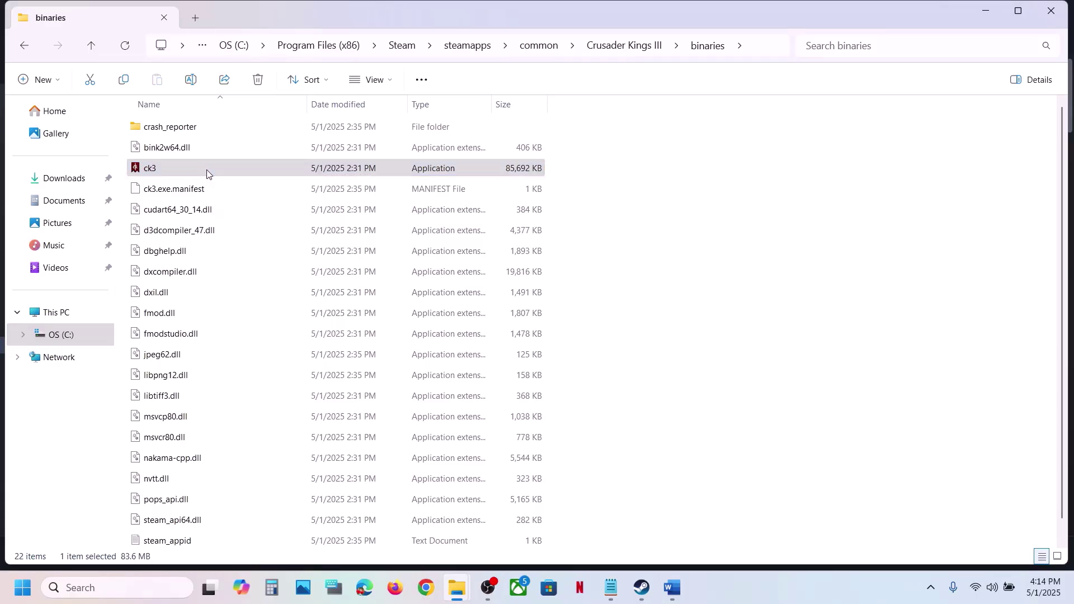
left_click(267, 371)
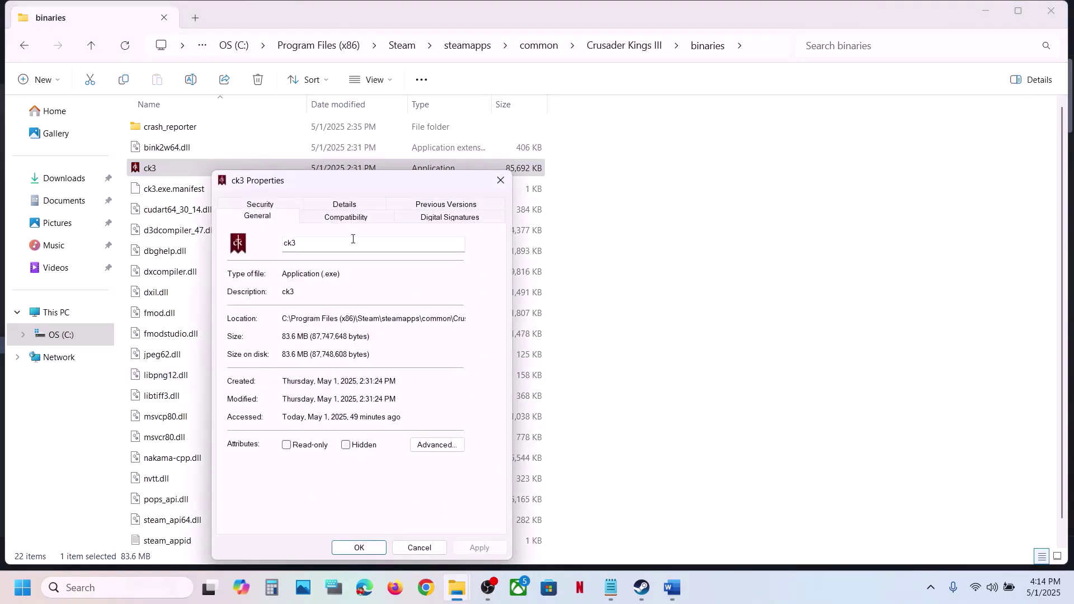
left_click(343, 219)
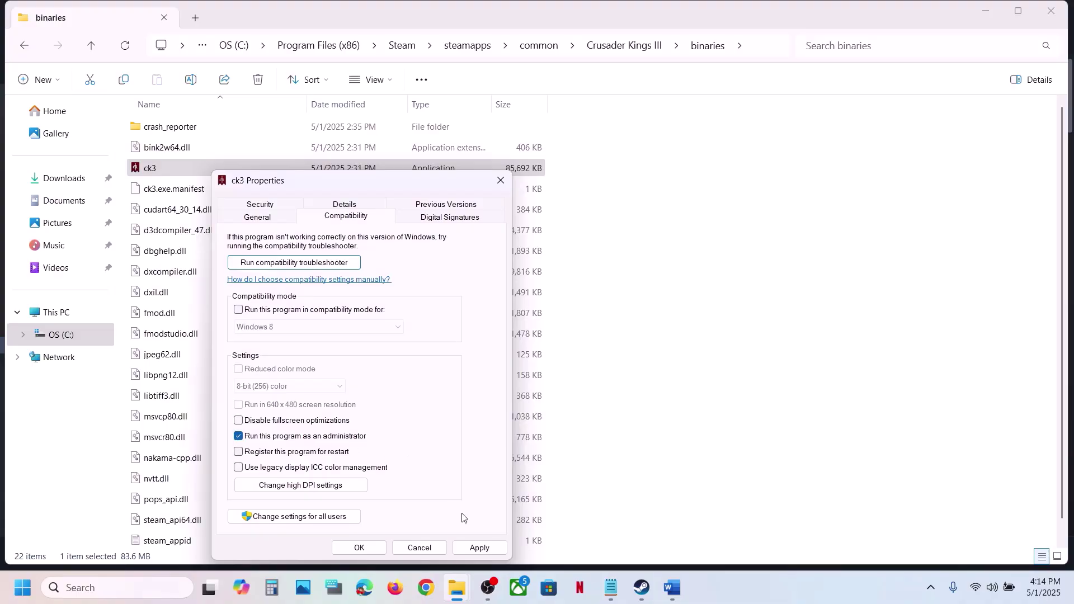
left_click(473, 548)
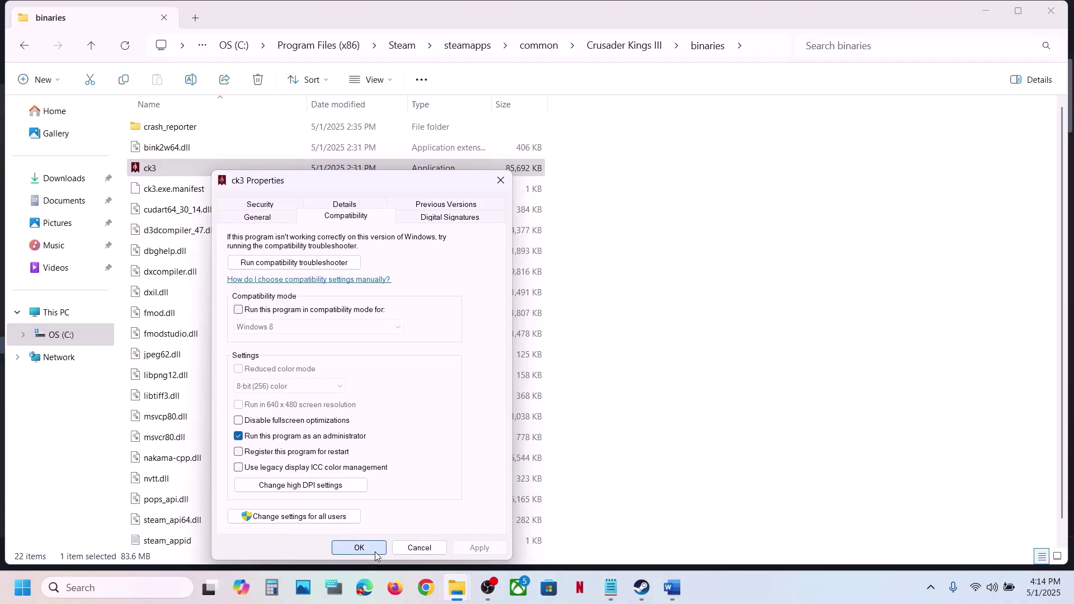
left_click(358, 548)
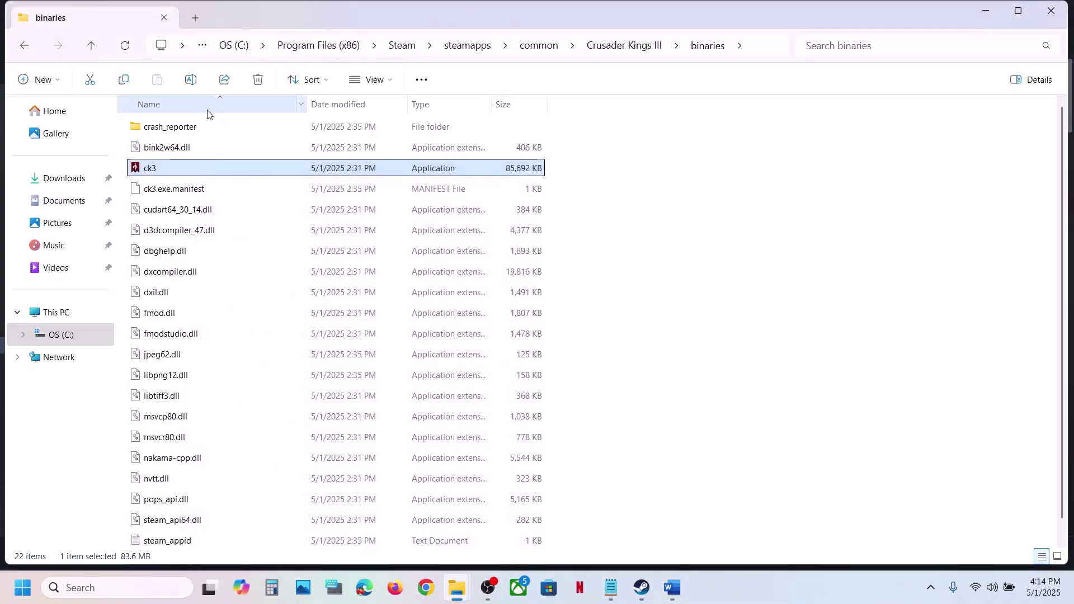
Step: Set ck3 to Windows 7 compatibility mode with fullscreen optimizations disabled, and apply
right_click(158, 174)
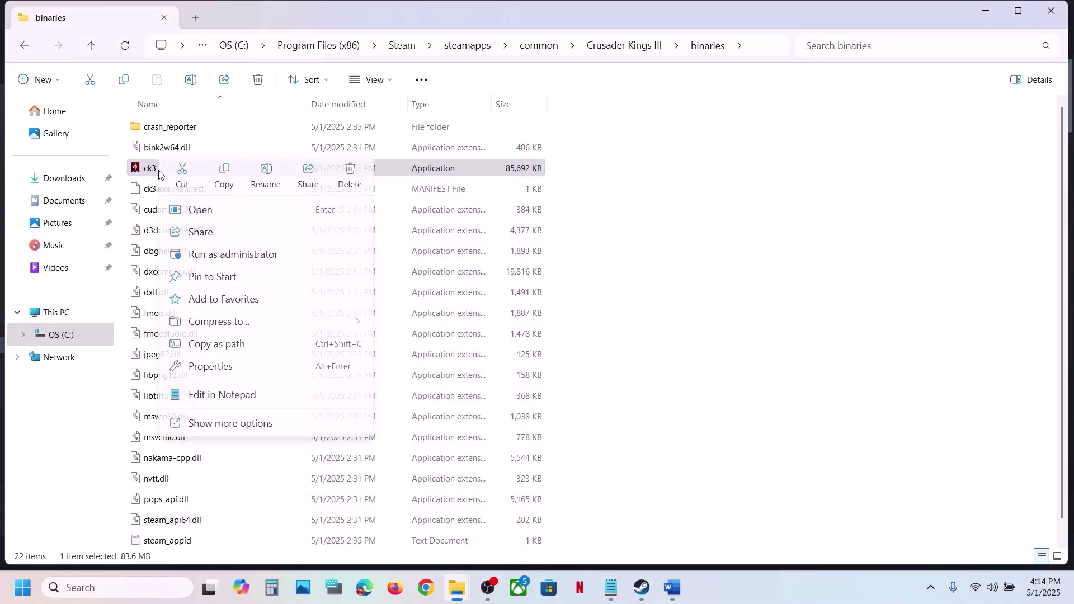
left_click(222, 369)
left_click(297, 220)
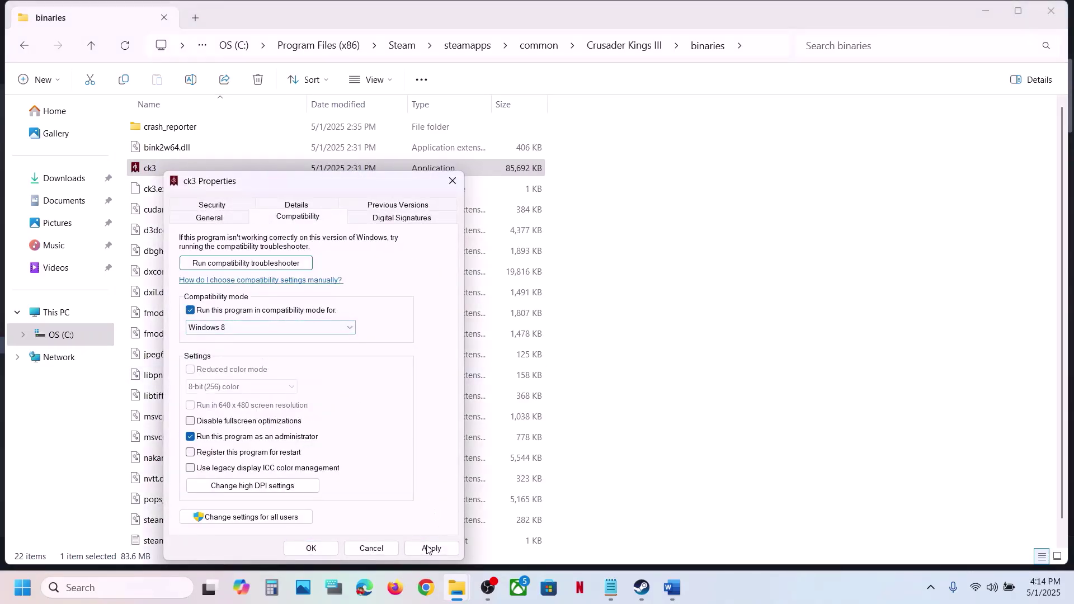
left_click(432, 548)
left_click(261, 327)
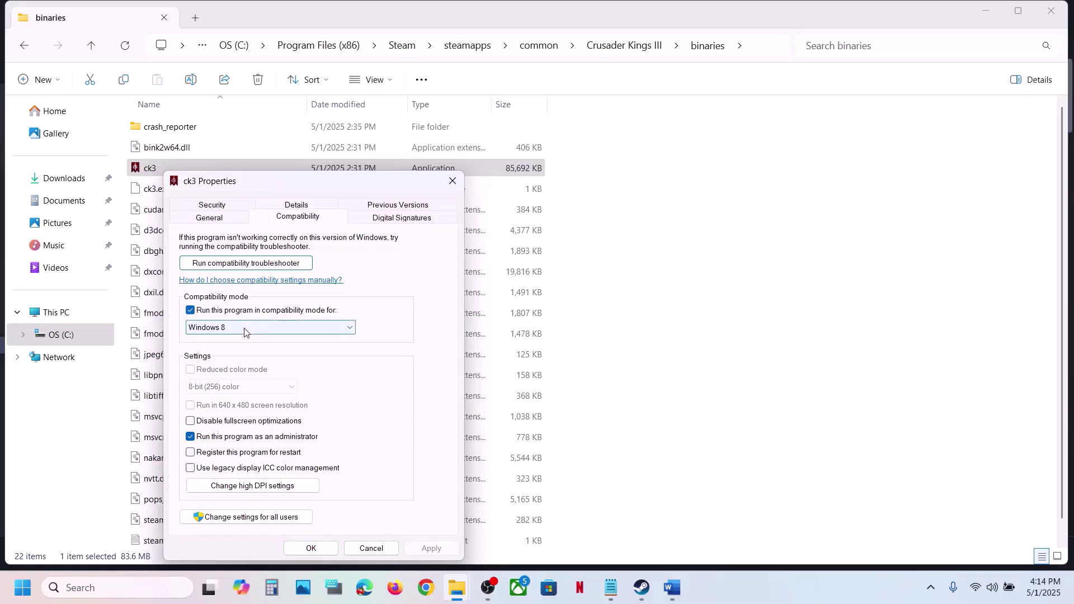
left_click(230, 369)
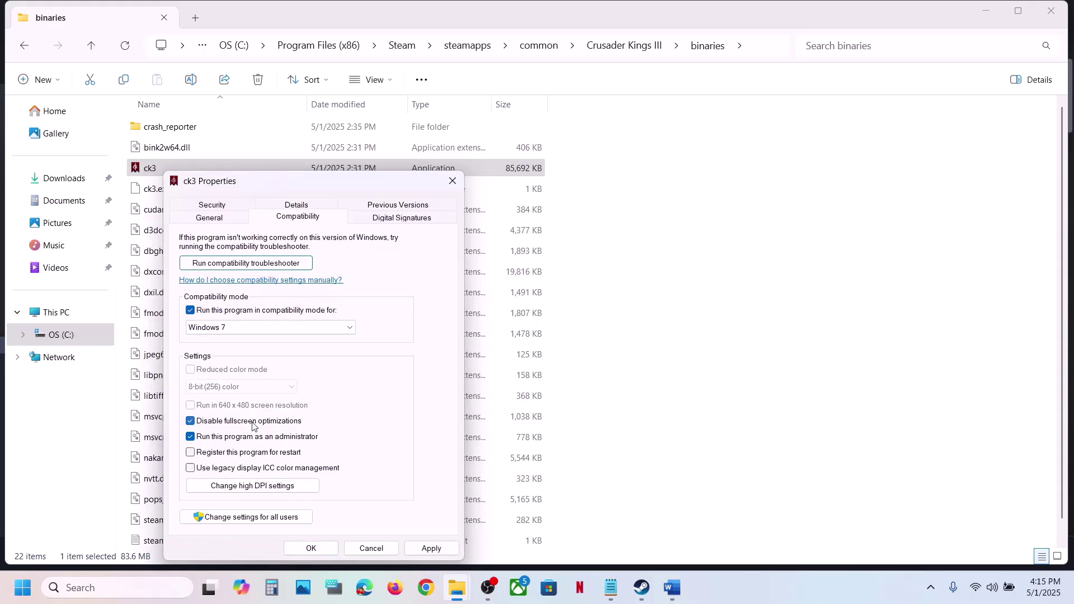
left_click(431, 548)
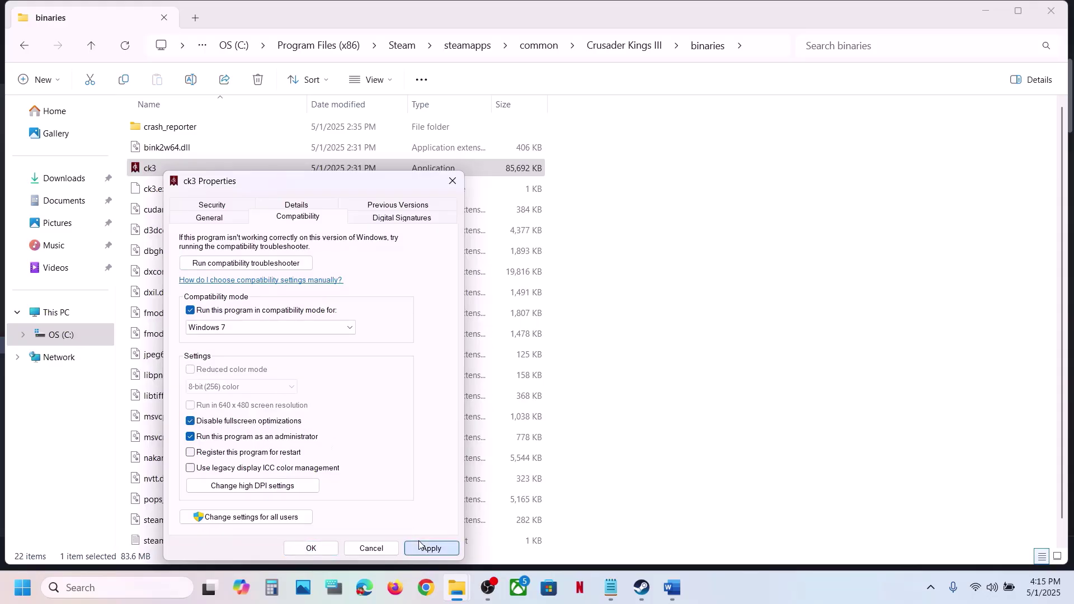
left_click(312, 548)
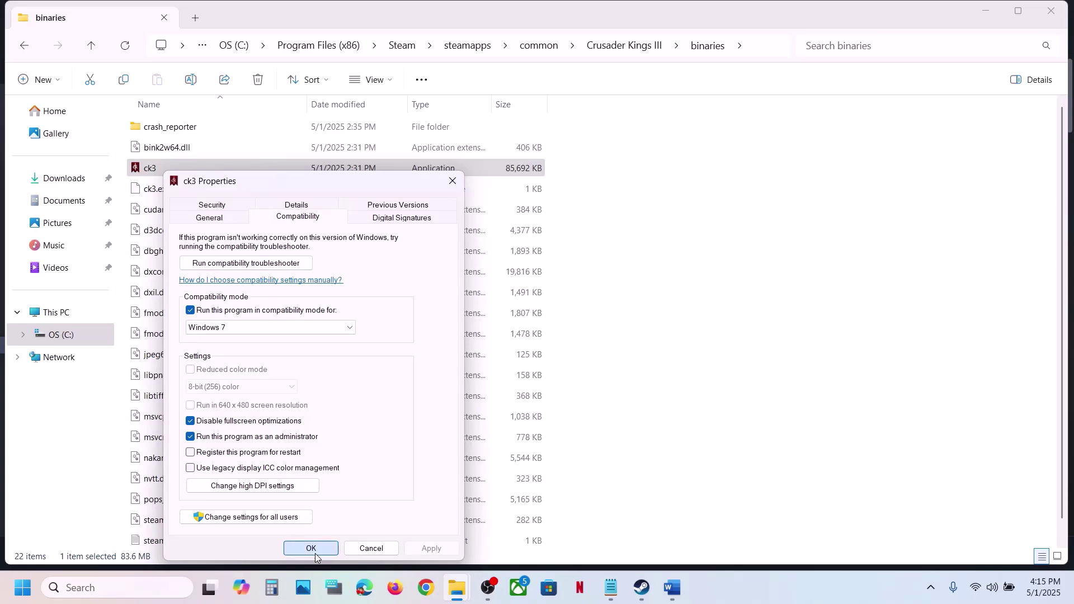
Step: Clear ck3's compatibility mode, fullscreen optimization and administrator options, then close File Explorer
right_click(187, 171)
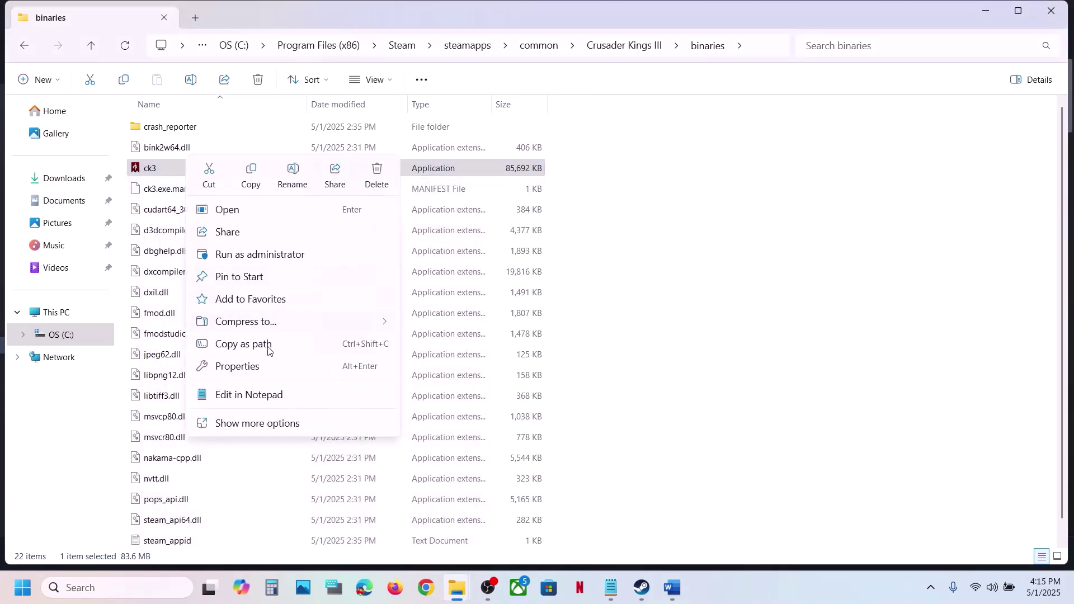
left_click(261, 367)
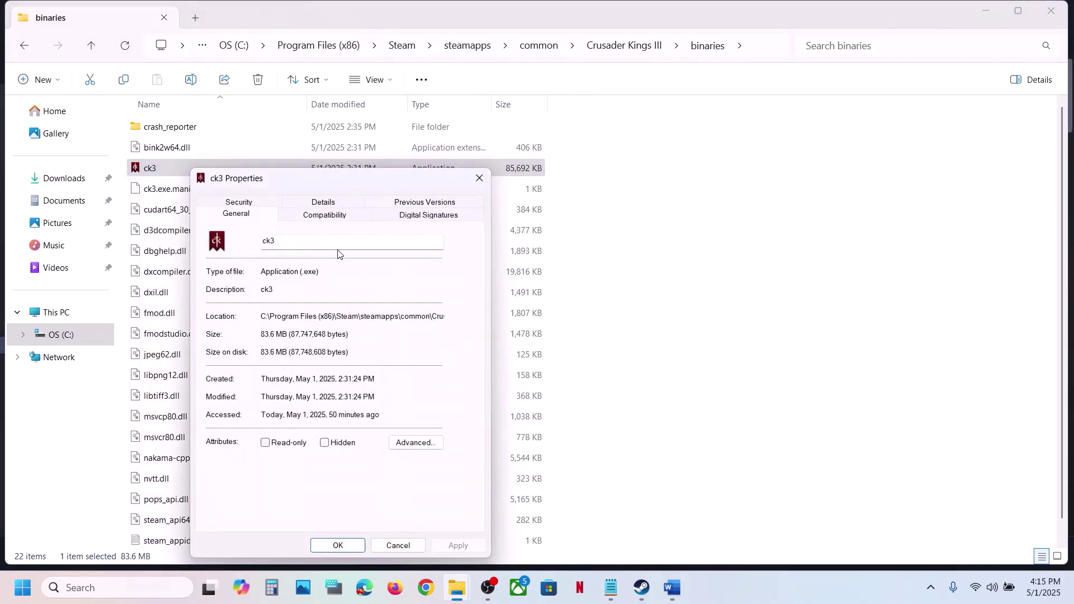
left_click(316, 216)
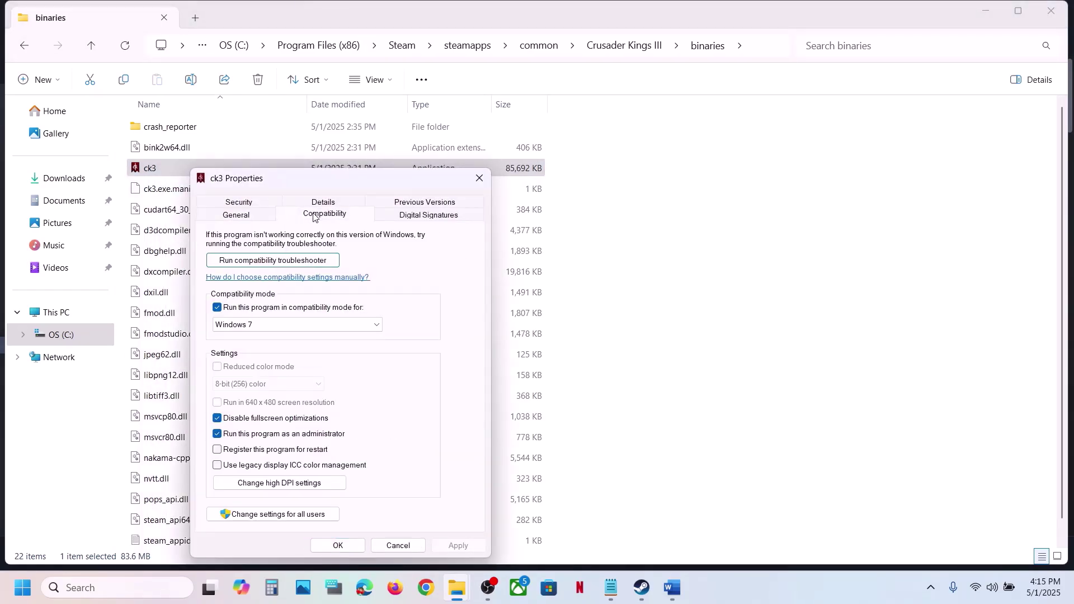
left_click(218, 308)
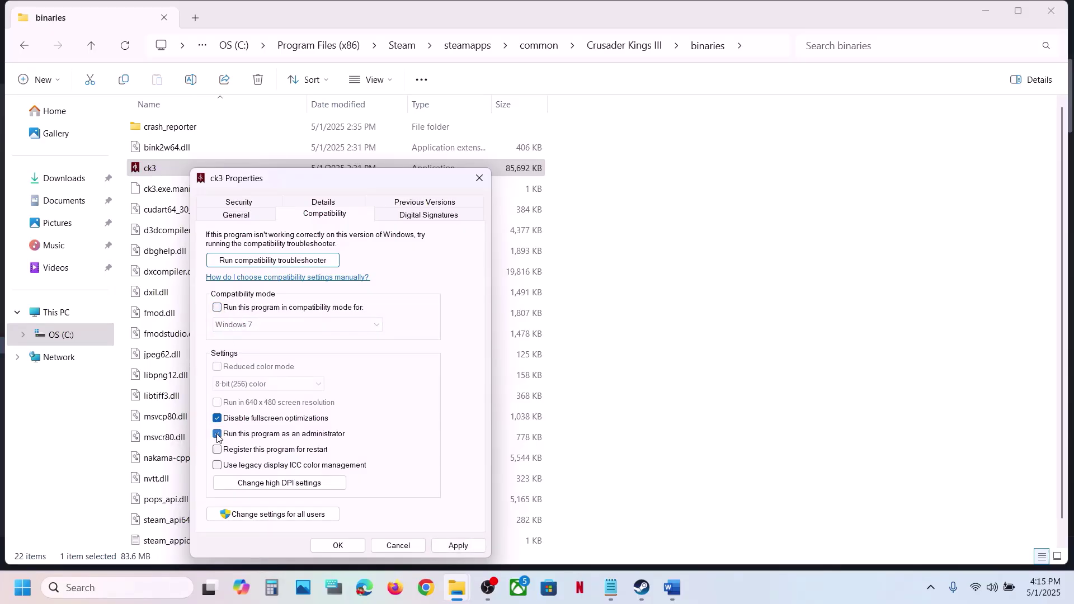
left_click(451, 548)
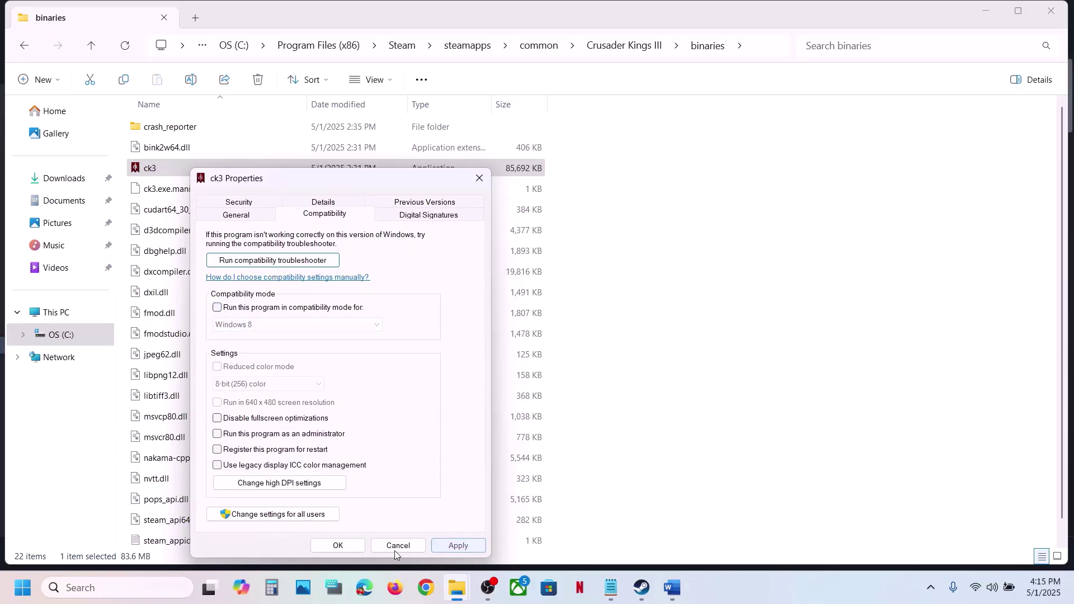
left_click(338, 545)
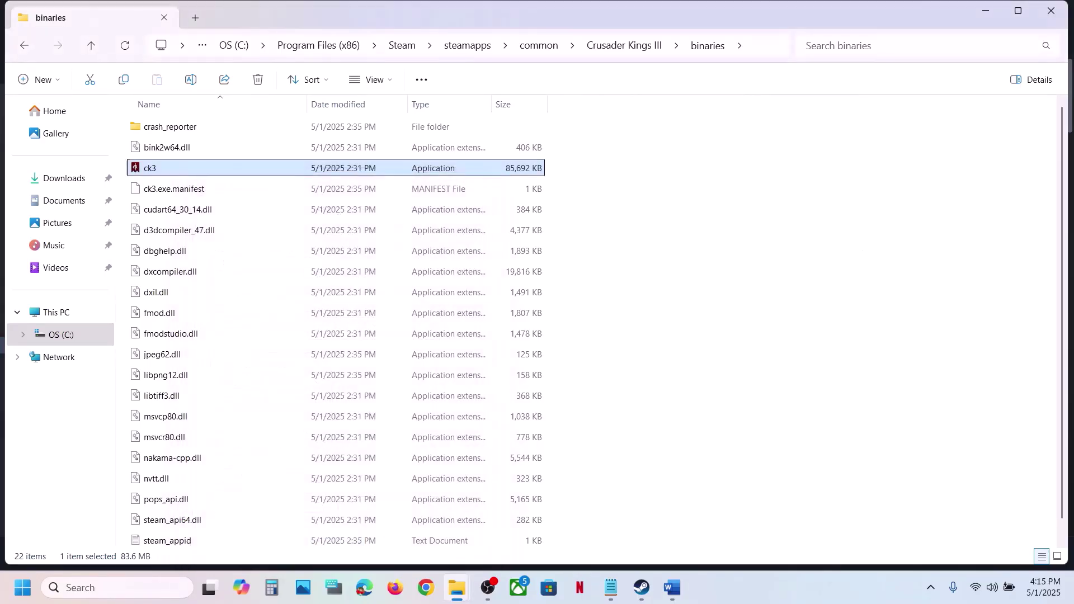
left_click(1051, 10)
Step: Highlight Step 6 in Word: rename the save game files after making a backup first
left_click(673, 588)
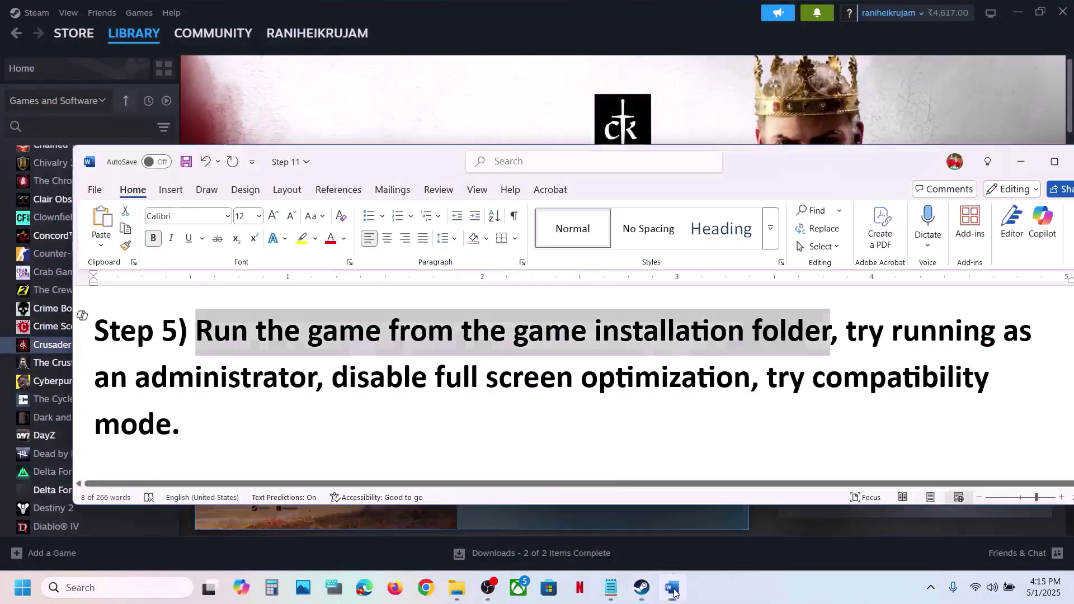
scroll(465, 390, "down", 5)
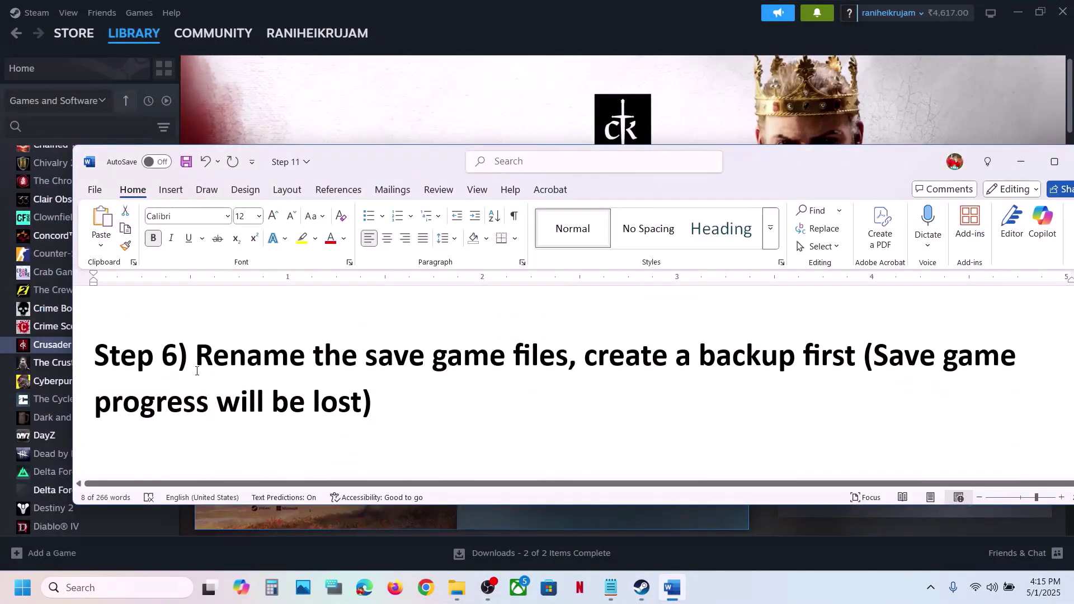
left_click_drag(199, 360, 803, 365)
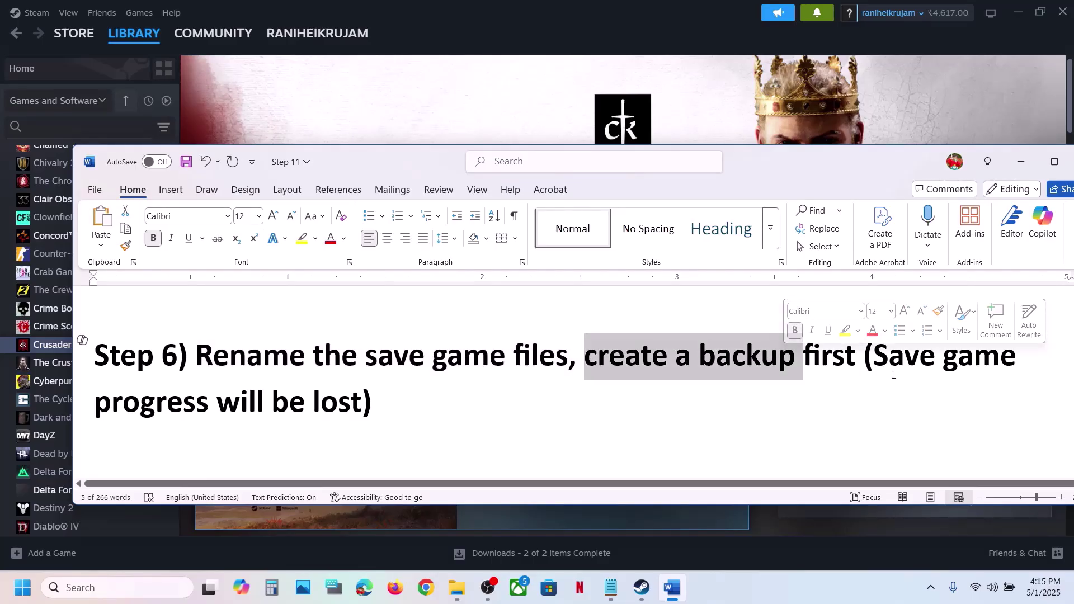
left_click_drag(875, 363, 369, 407)
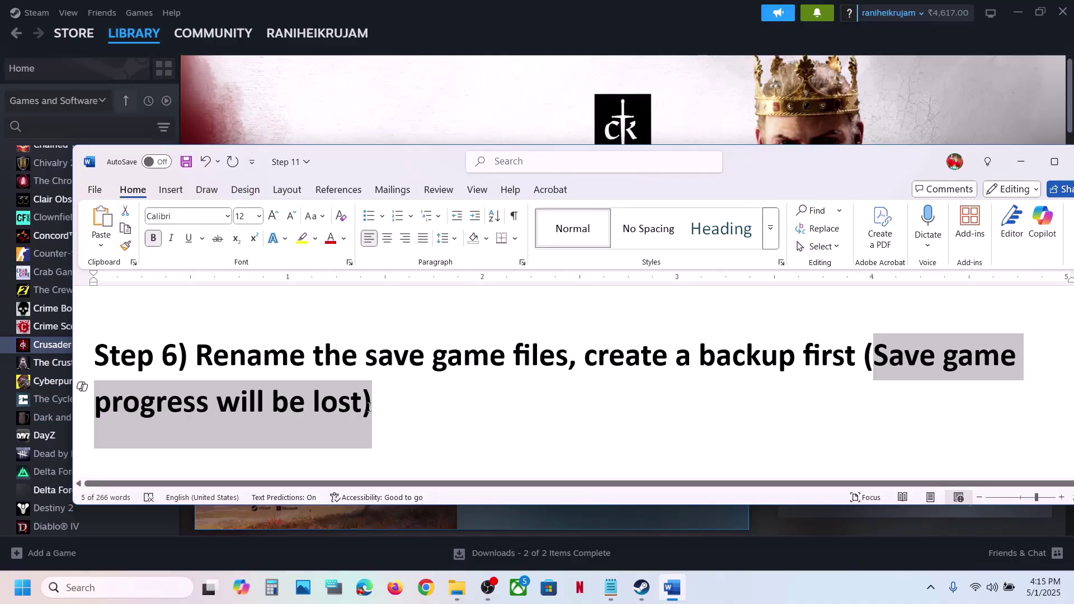
left_click_drag(369, 407, 369, 411)
left_click_drag(711, 346, 845, 358)
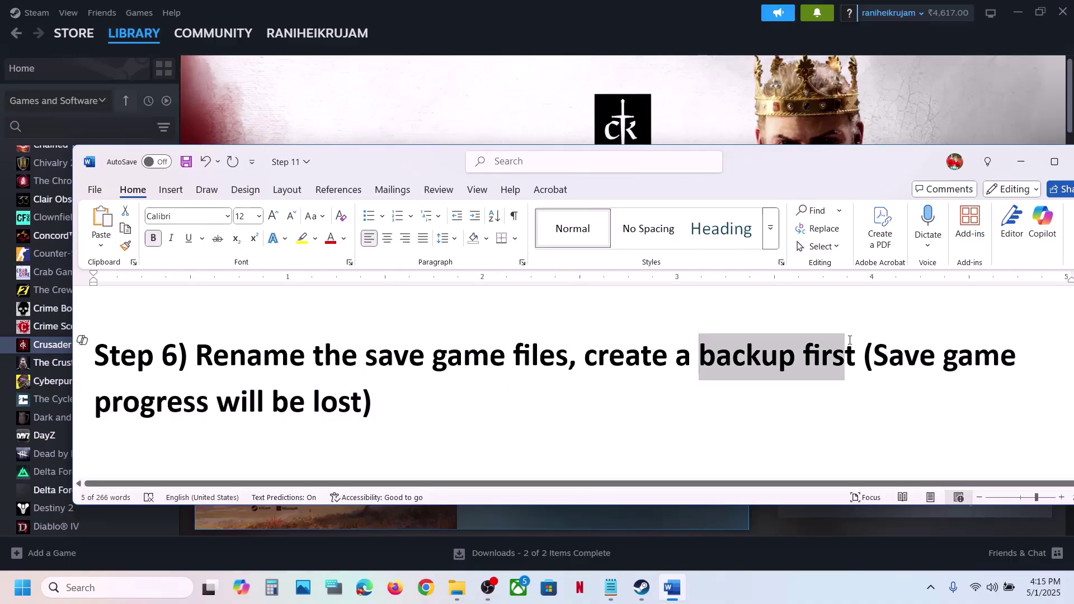
left_click(479, 137)
Step: Copy the Crusader Kings III folder from Documents\Paradox Interactive to the desktop as a backup
left_click(457, 587)
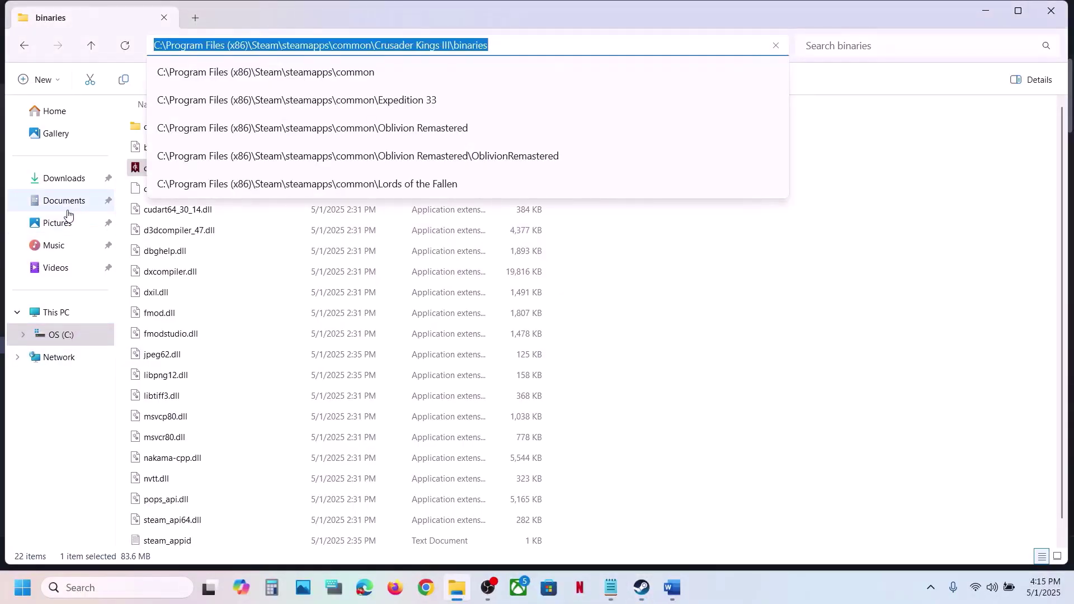
left_click(56, 204)
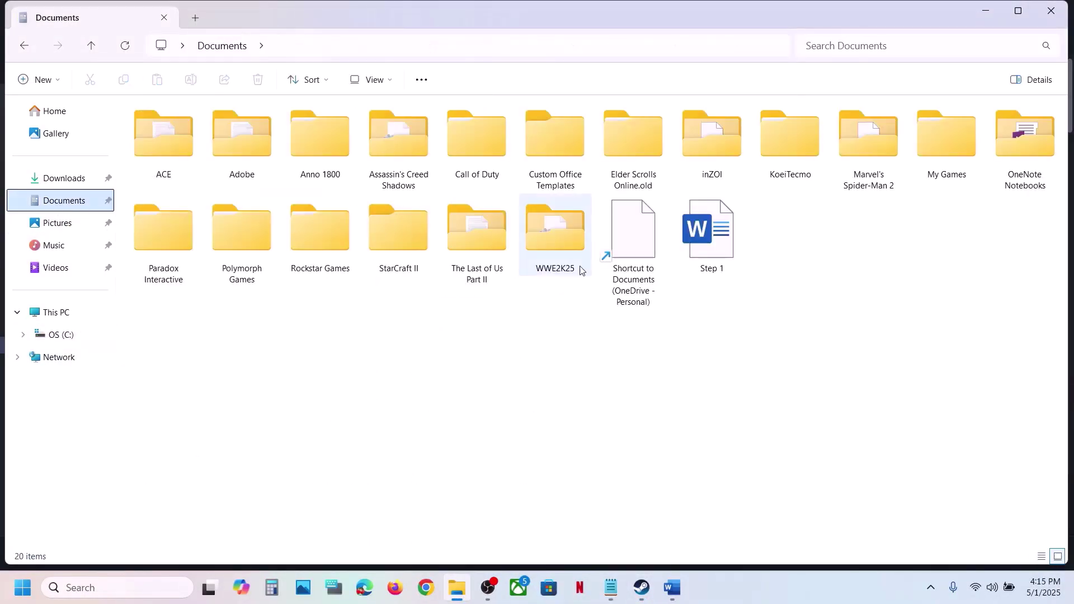
double_click(136, 266)
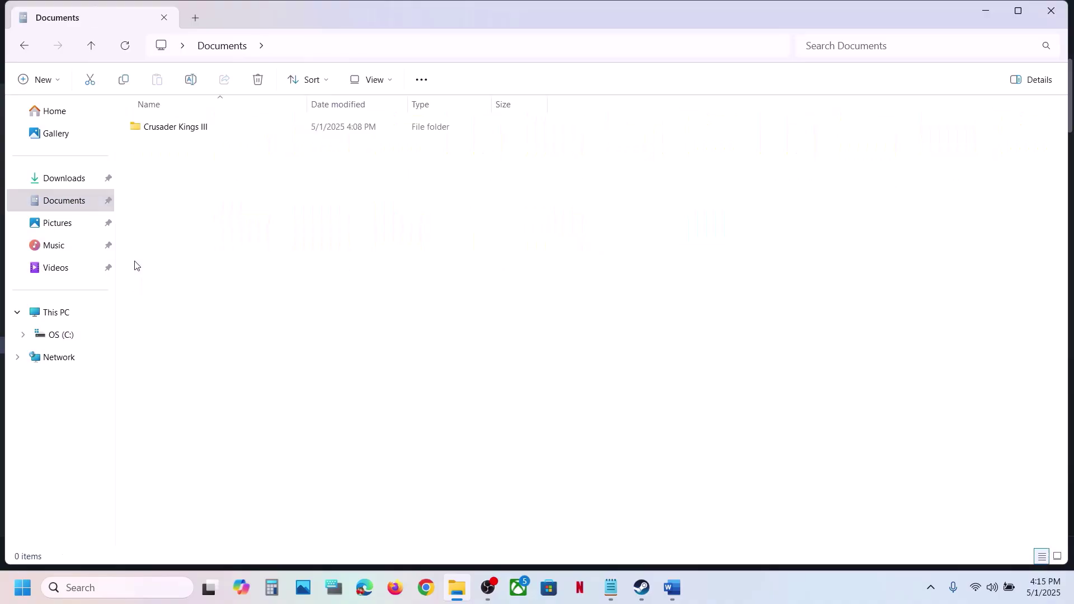
left_click(179, 132)
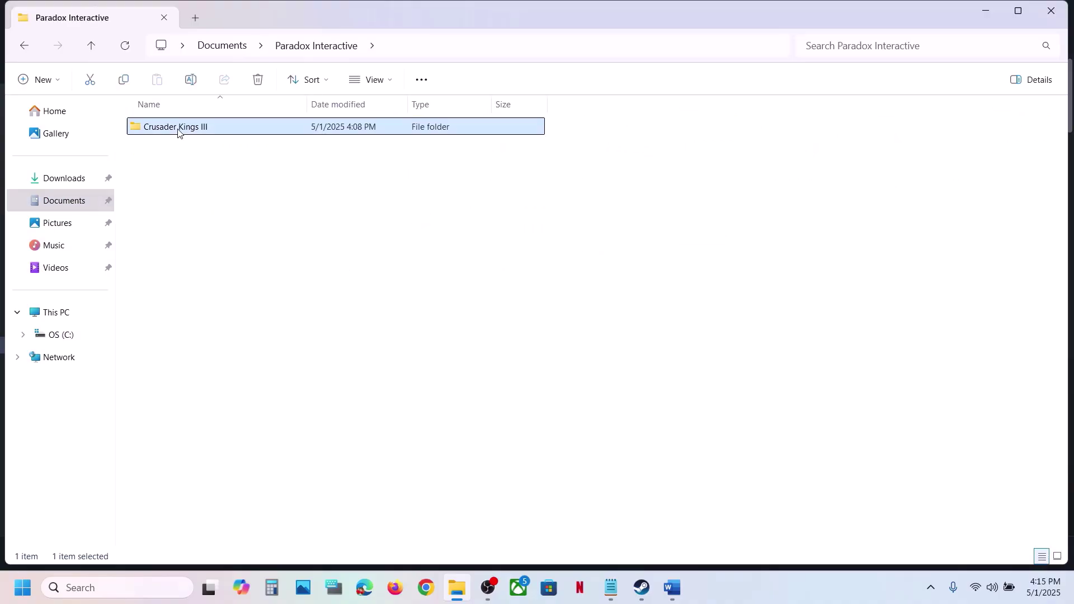
right_click(182, 132)
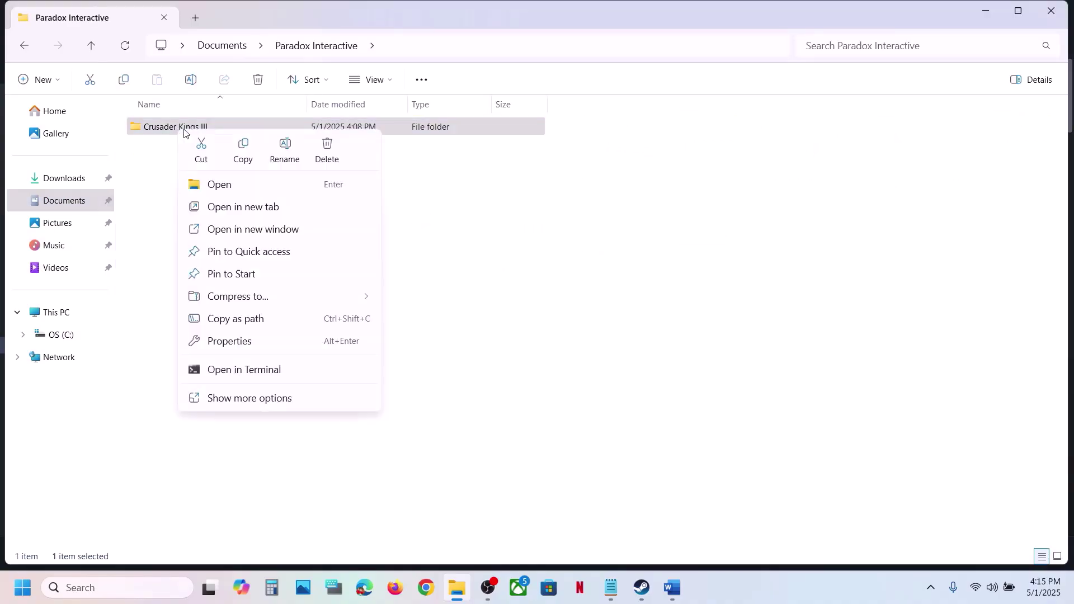
left_click(249, 150)
key("super+d")
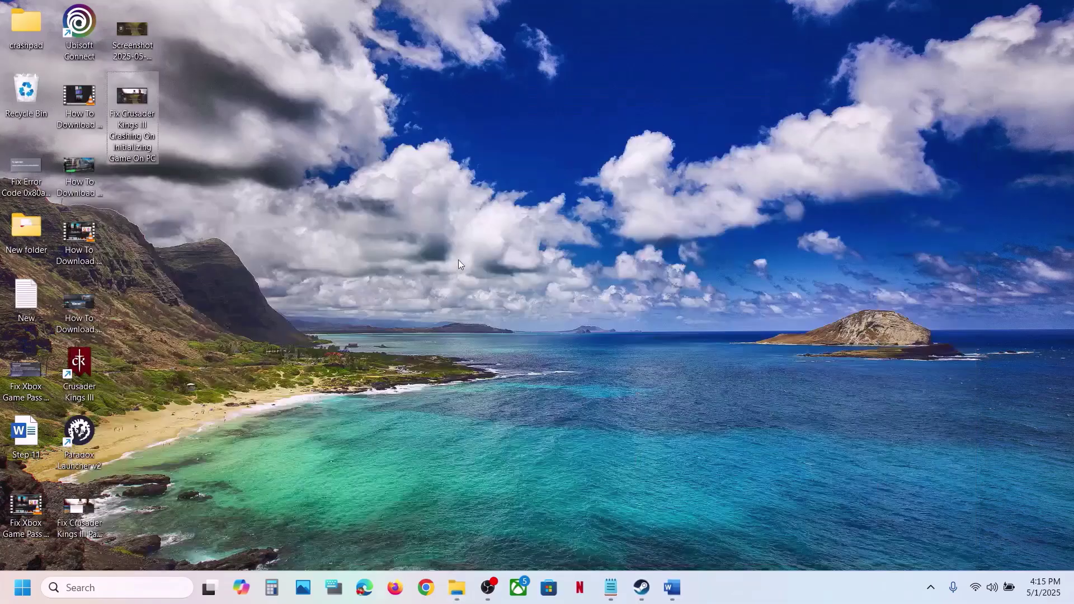
key("ctrl+v")
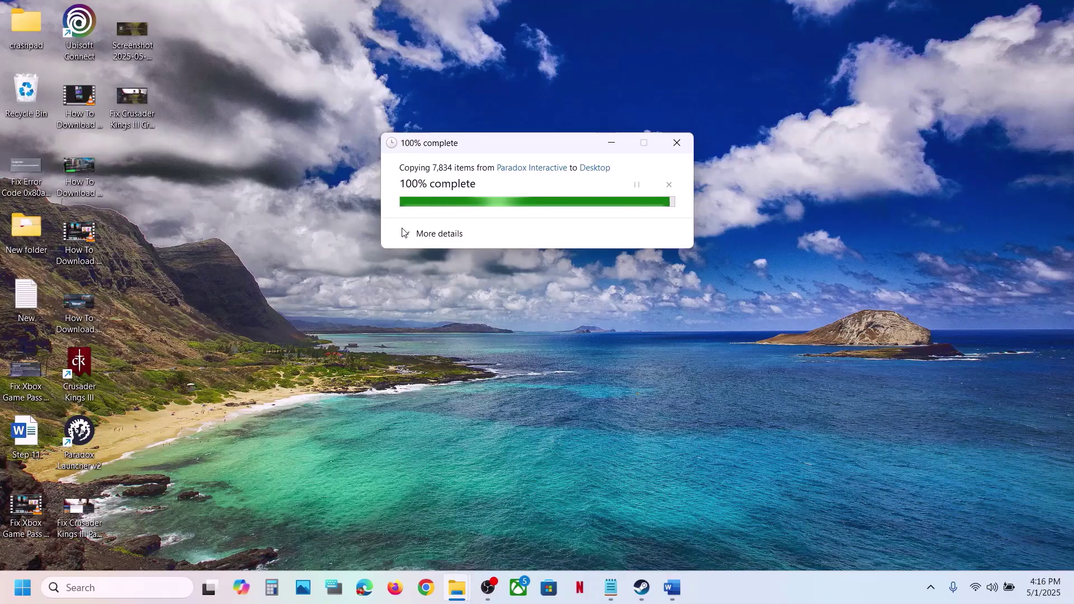
left_click_drag(136, 185, 517, 243)
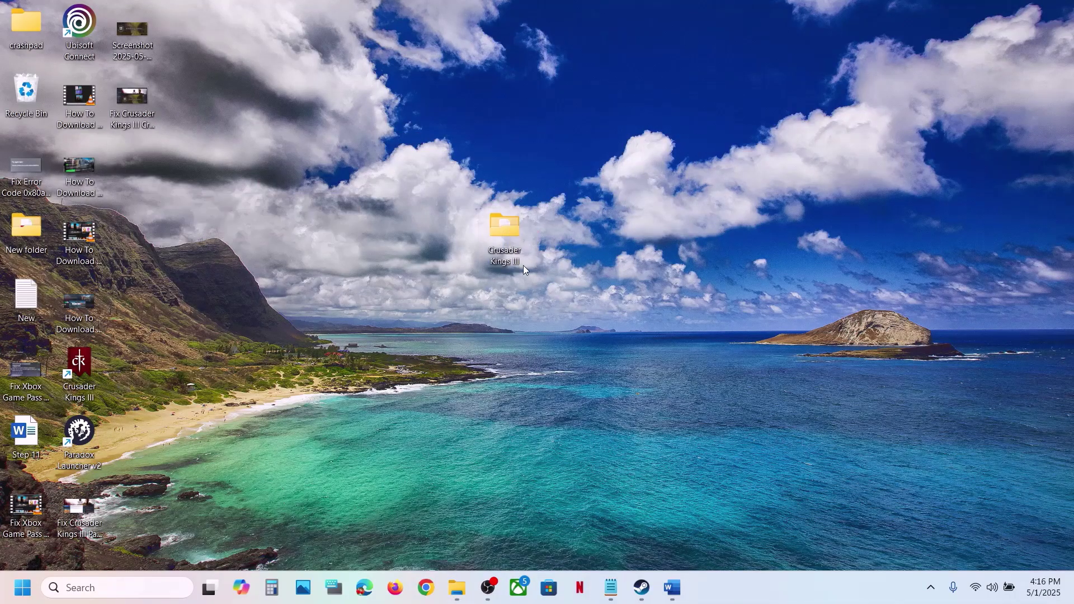
Step: Rename the original save folder to 'Crusader Kings III.old'
left_click(458, 589)
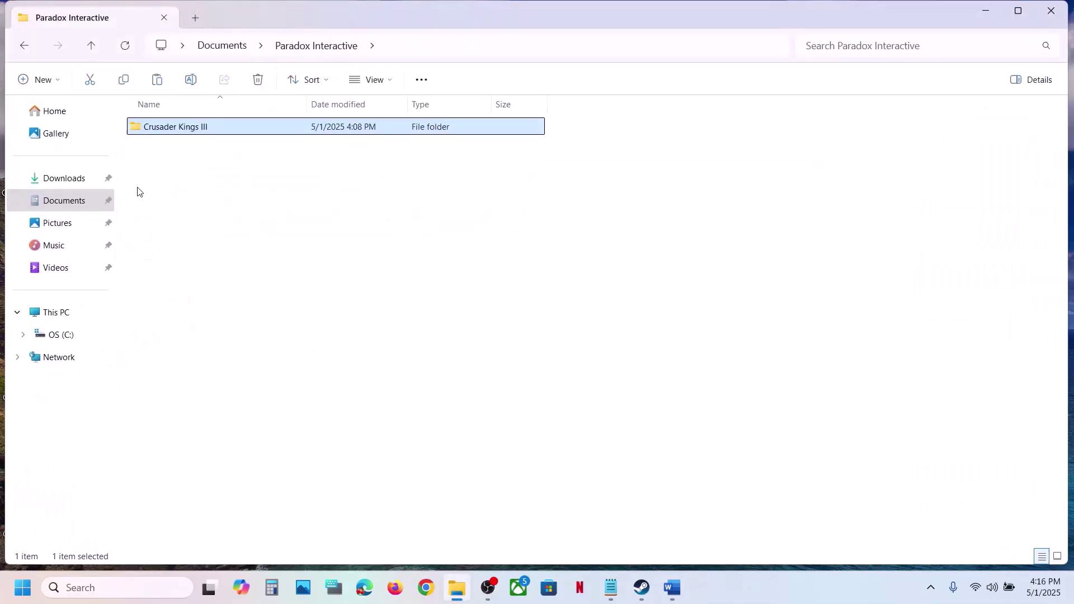
right_click(185, 130)
left_click(339, 145)
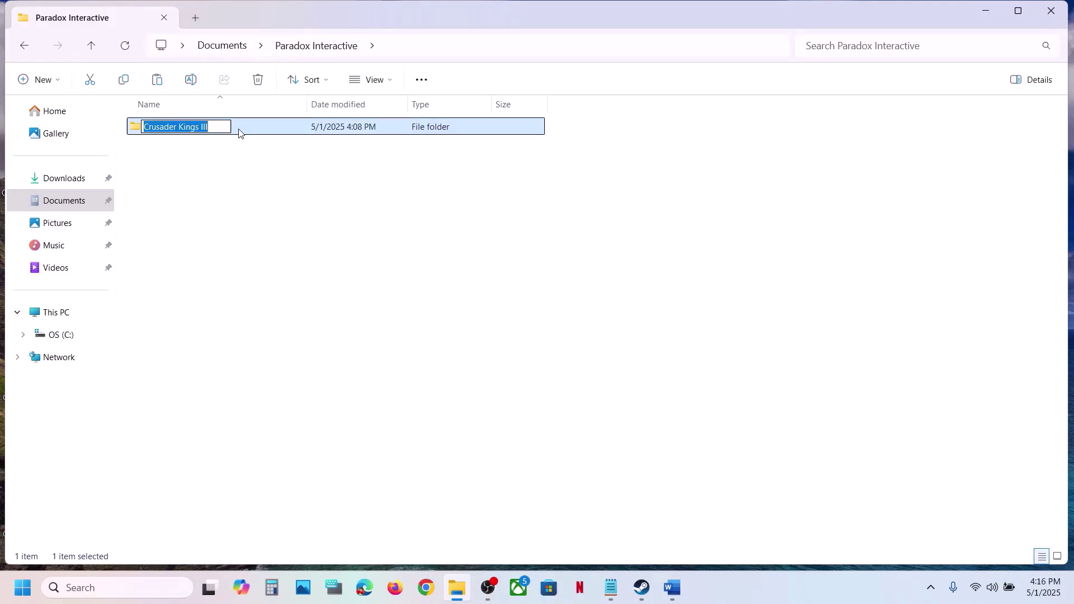
left_click(223, 128)
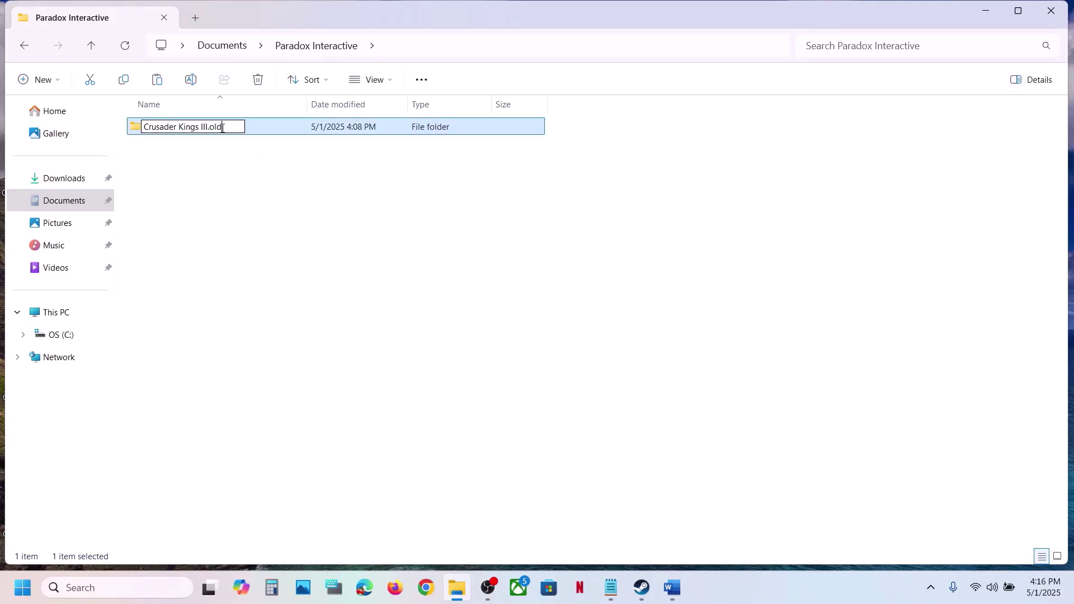
type(".old")
left_click(226, 144)
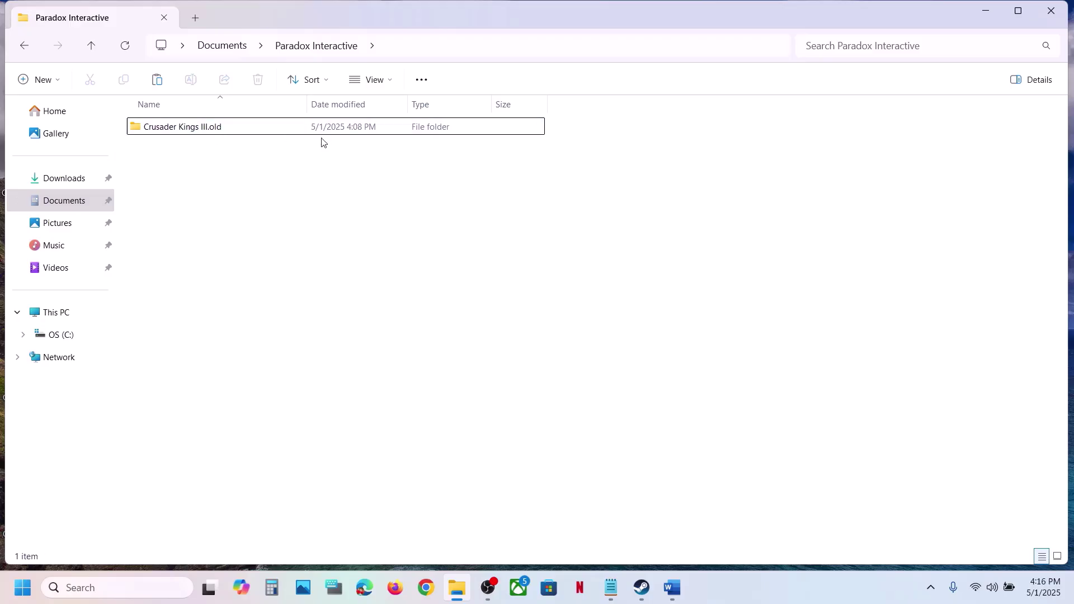
left_click(641, 588)
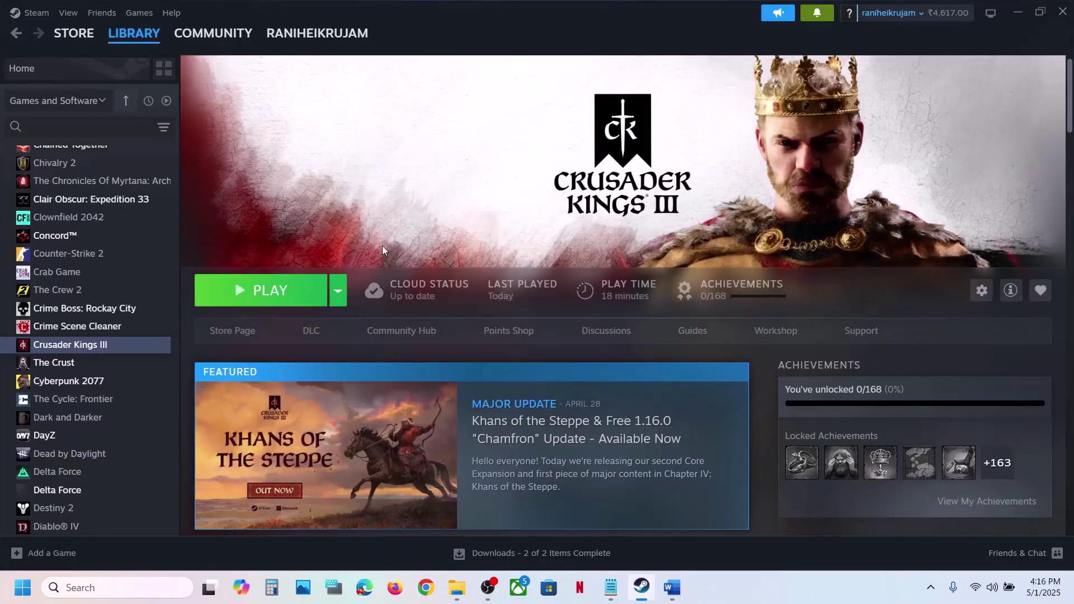
left_click(672, 588)
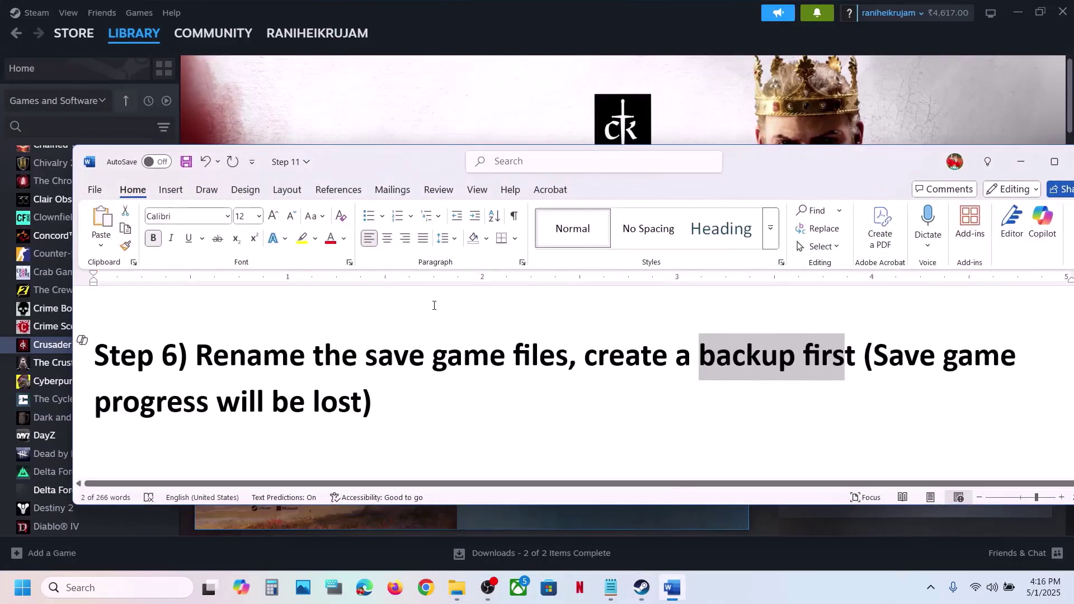
scroll(434, 306, "down", 5)
left_click_drag(196, 364, 442, 363)
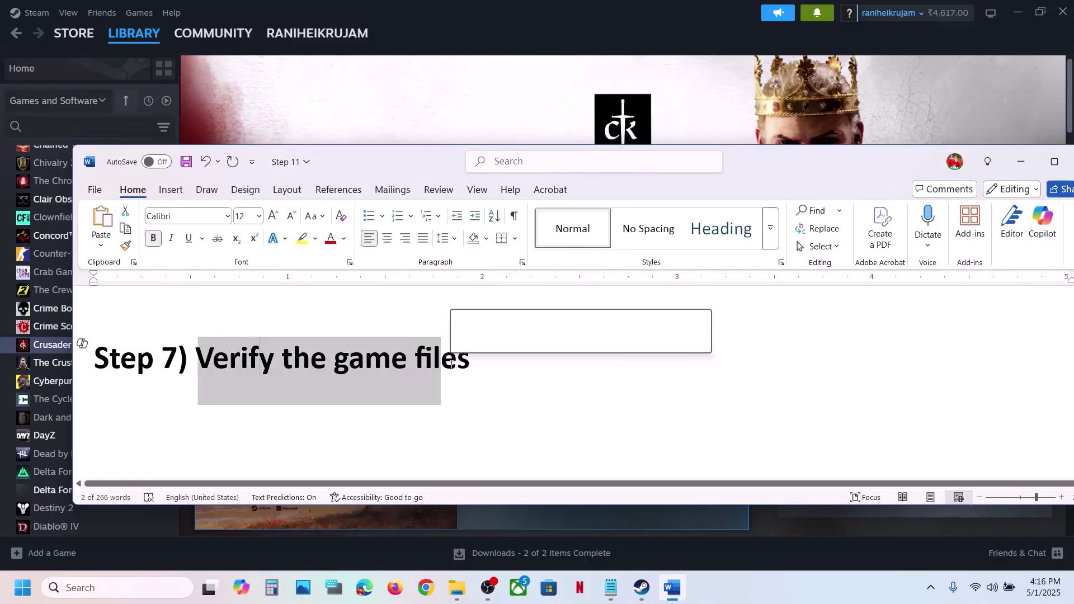
left_click(436, 117)
right_click(120, 344)
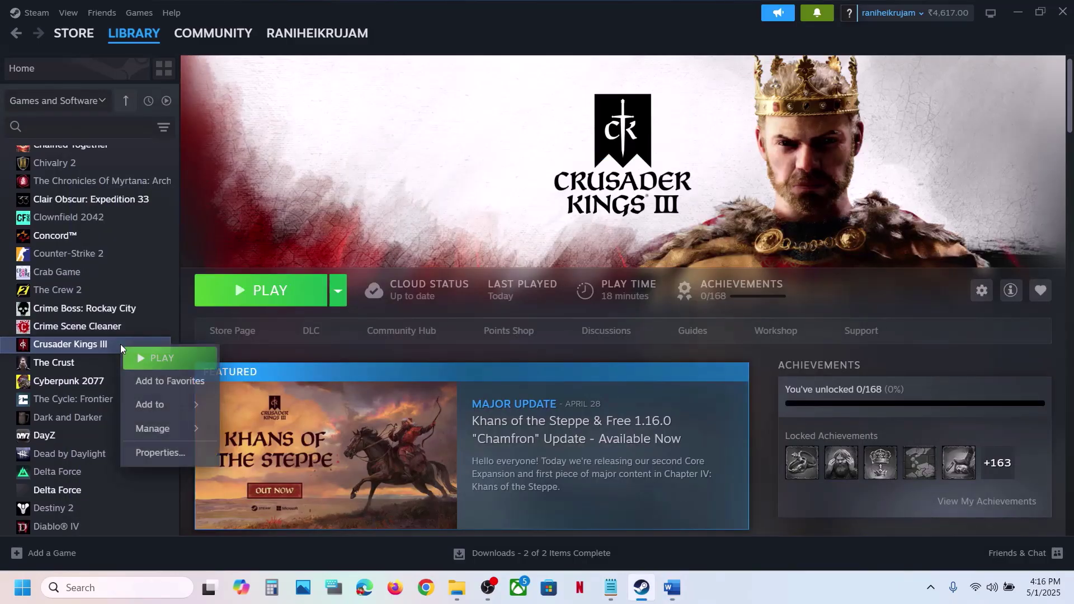
left_click(157, 452)
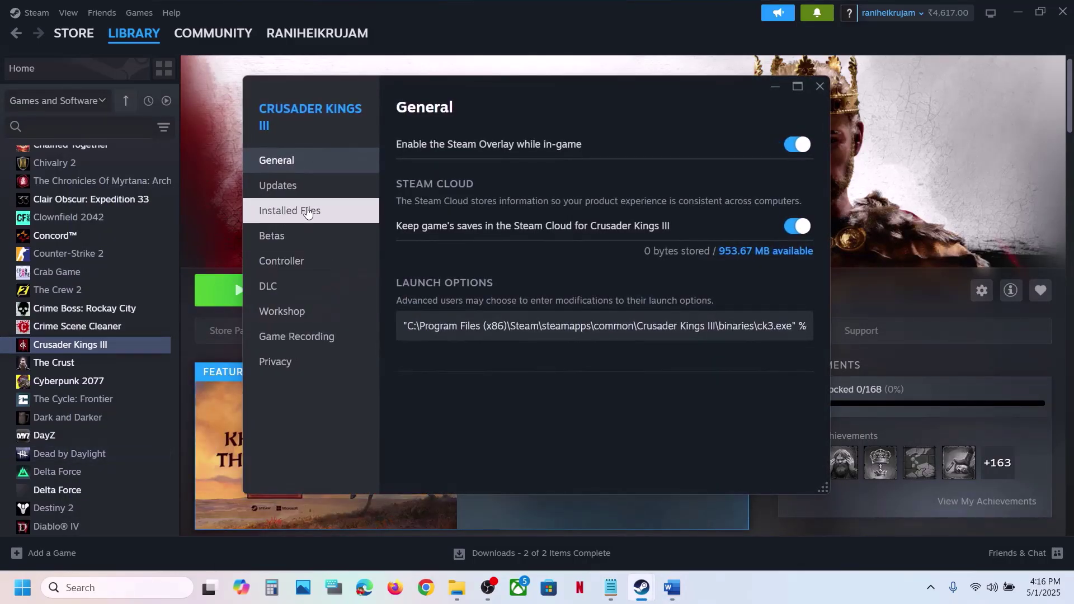
left_click(307, 212)
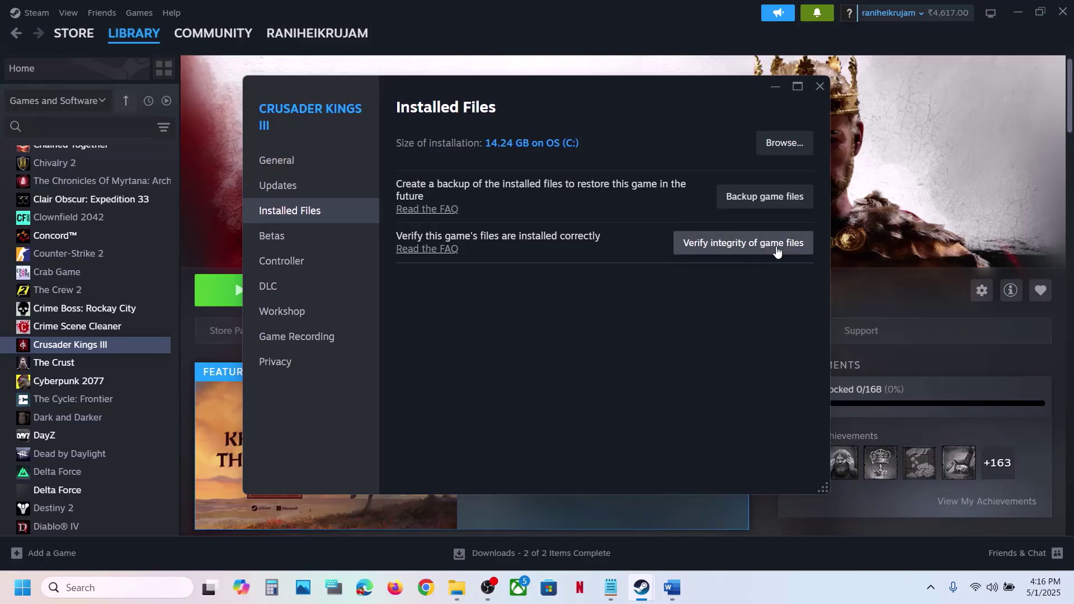
left_click(821, 86)
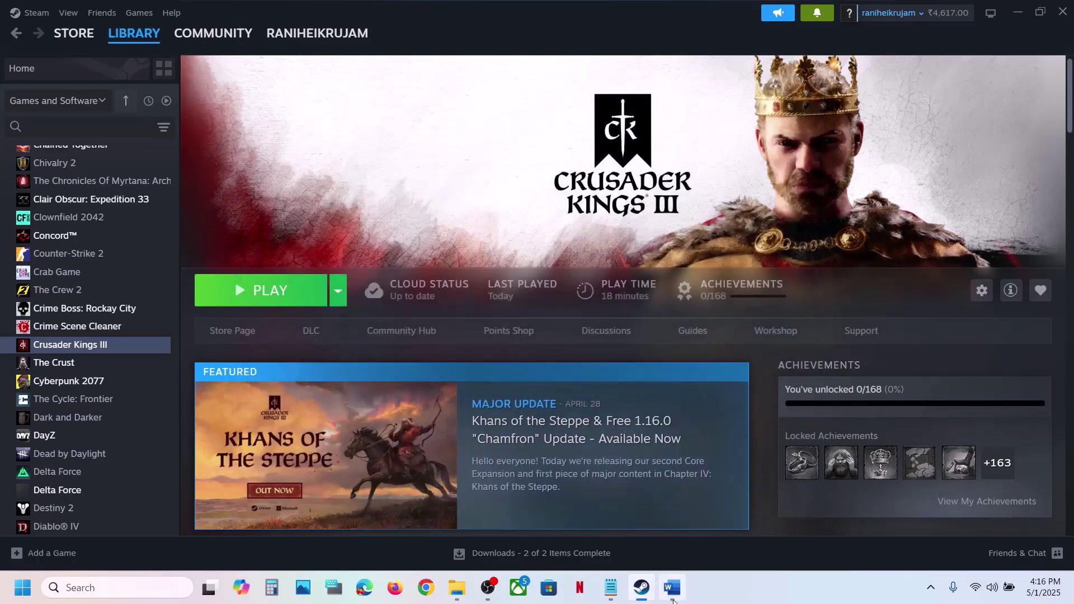
Step: Bring the Word tutorial document over Steam and maximize it
mouse_move(673, 600)
left_click(680, 518)
scroll(508, 324, "down", 5)
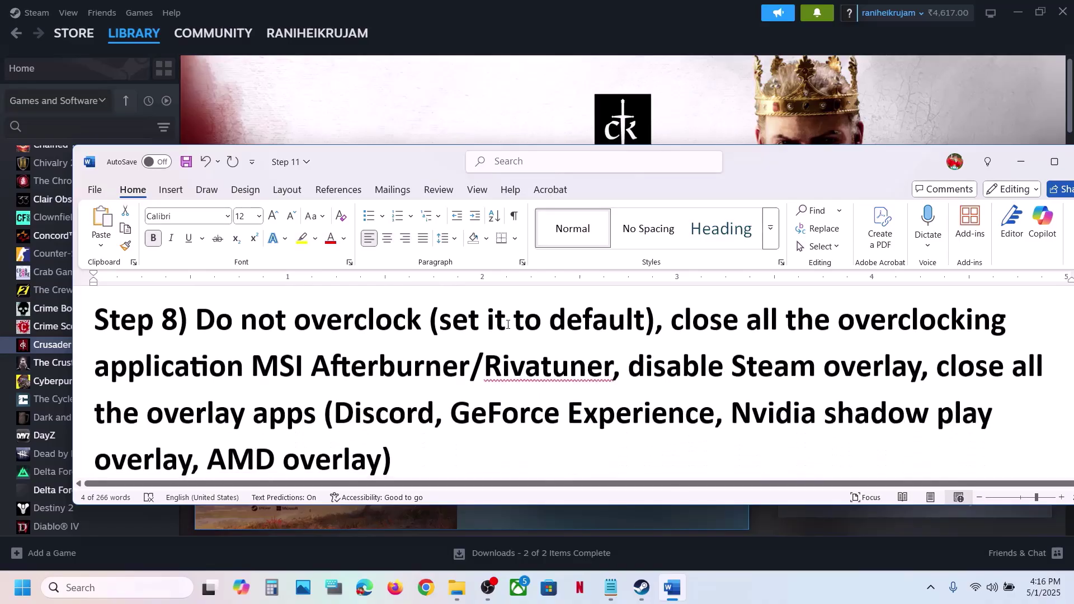
left_click(1022, 162)
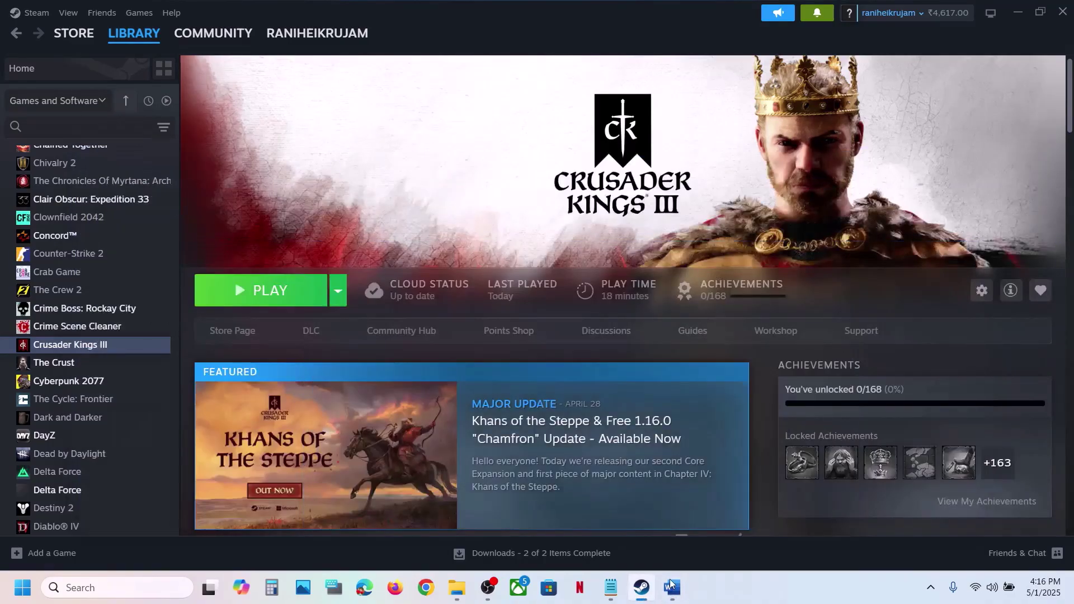
mouse_move(673, 587)
left_click(686, 537)
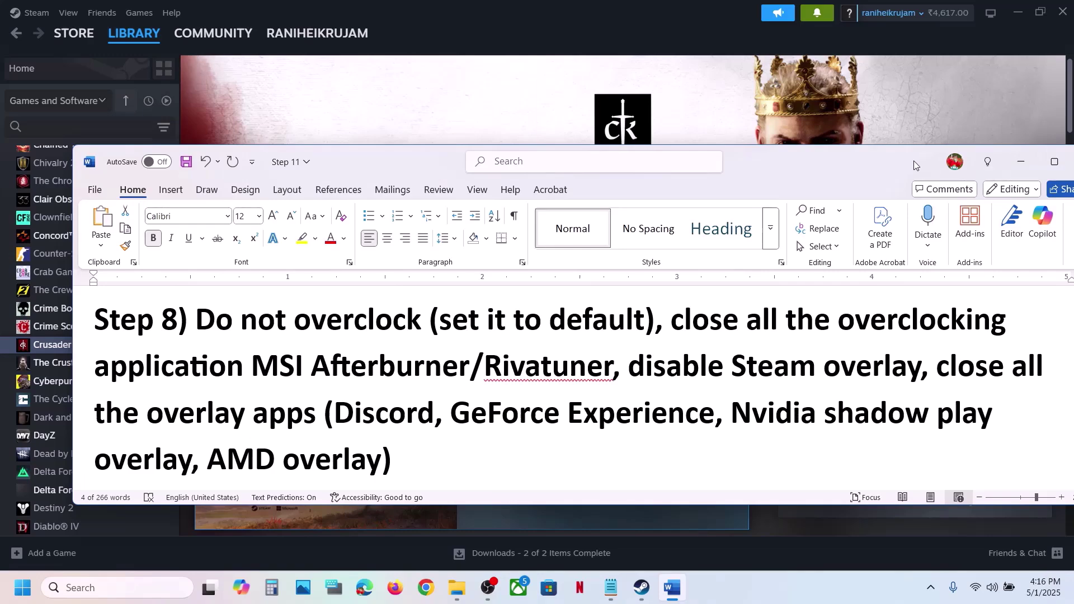
left_click_drag(914, 160, 874, 159)
left_click(1015, 160)
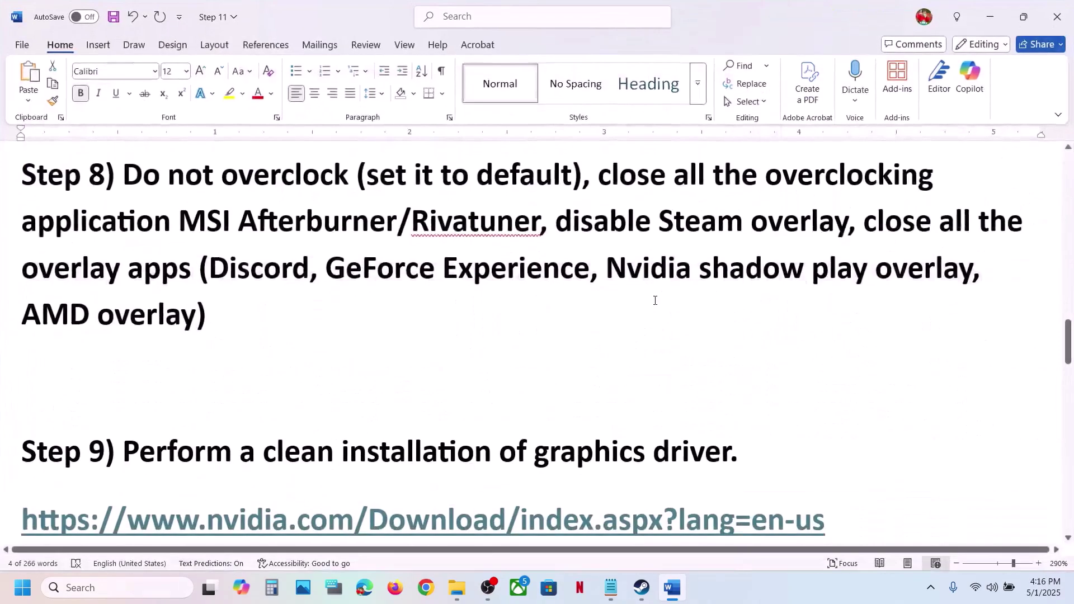
Step: Highlight Step 8's MSI Afterburner/Rivatuner, overclocking and disable-Steam-overlay instructions
scroll(698, 255, "up", 2)
left_click_drag(367, 305, 270, 357)
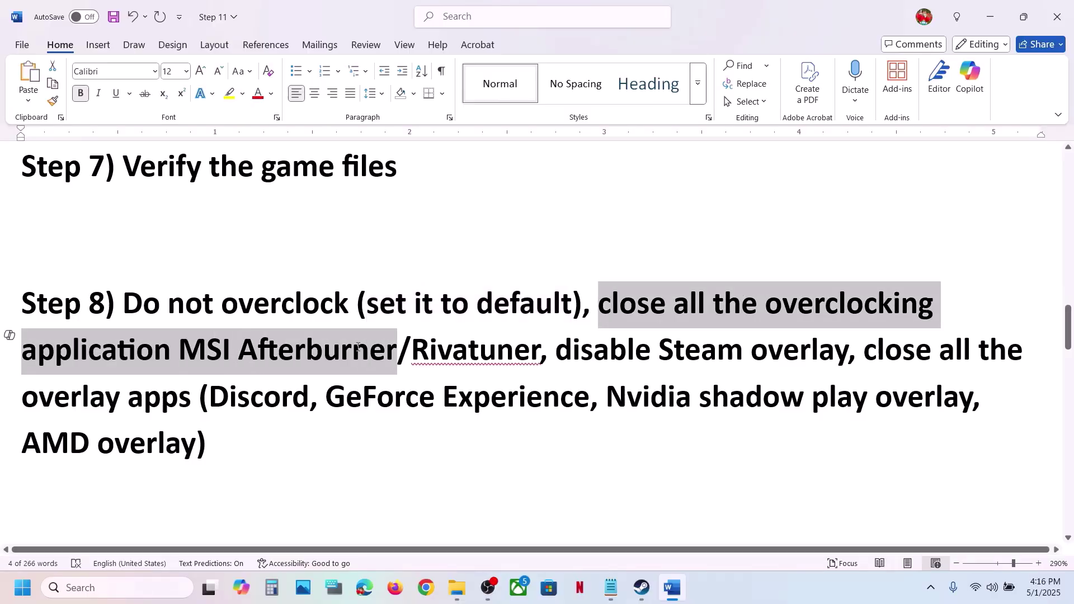
left_click_drag(357, 347, 485, 350)
left_click(540, 357)
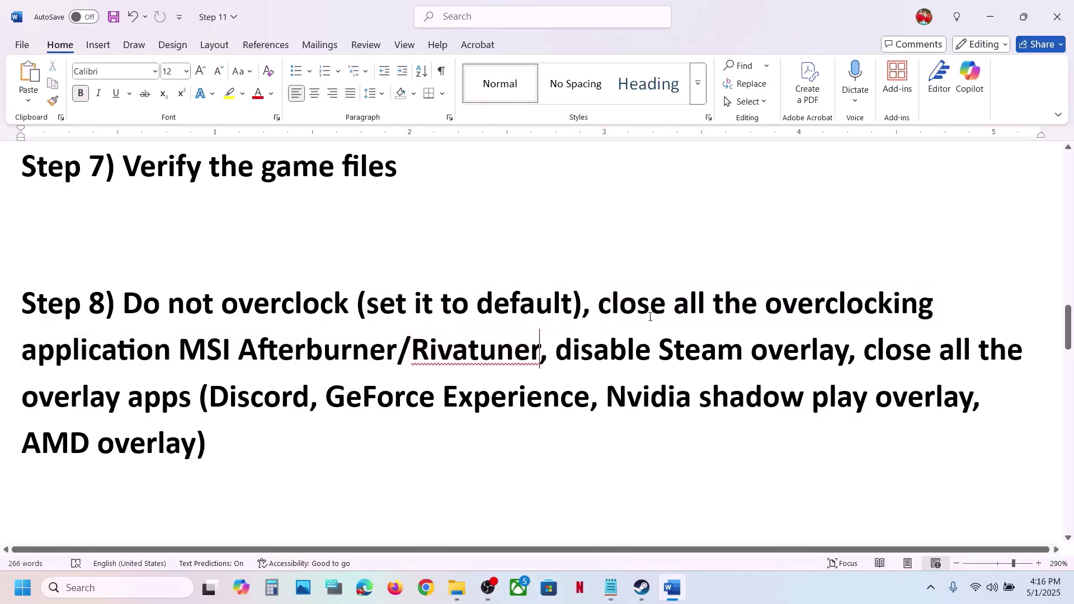
left_click_drag(766, 311, 900, 311)
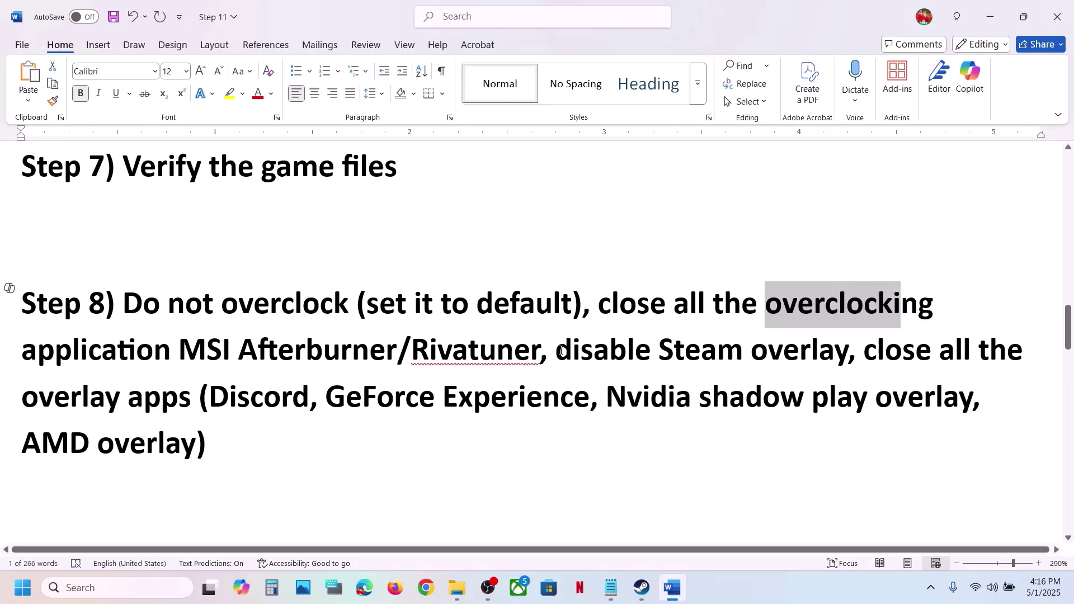
left_click_drag(561, 351, 852, 351)
Step: Turn off the in-game Steam Overlay in Crusader Kings III's properties
left_click(642, 587)
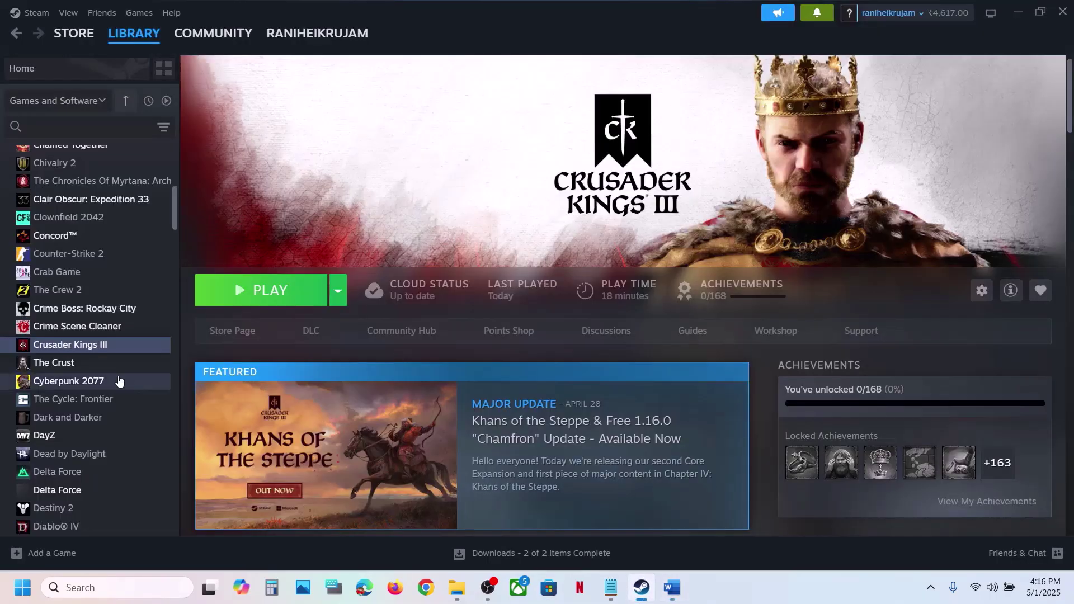
right_click(99, 348)
left_click(130, 450)
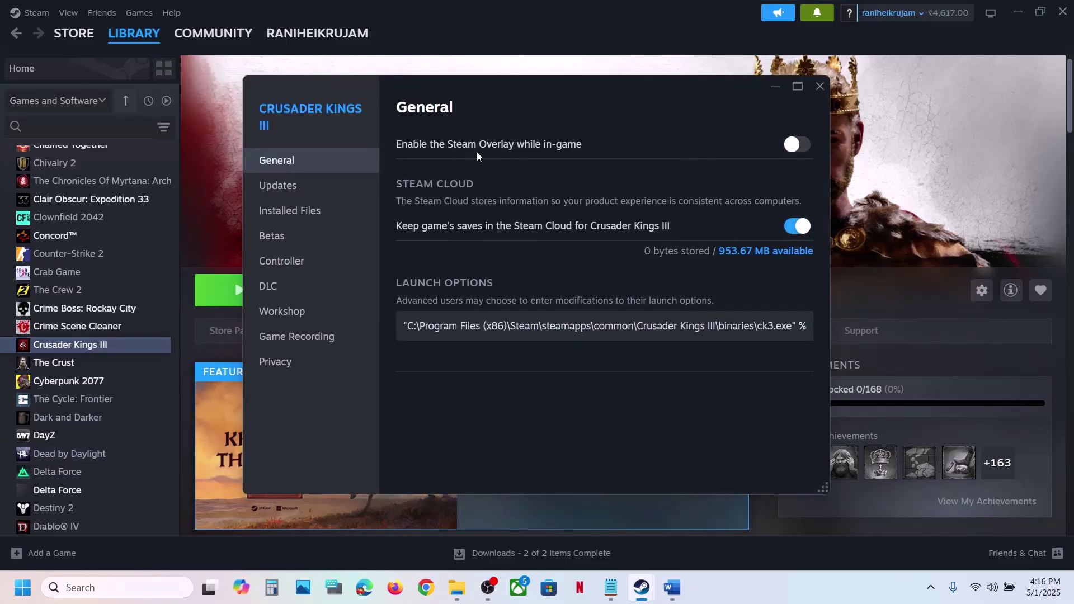
left_click(819, 88)
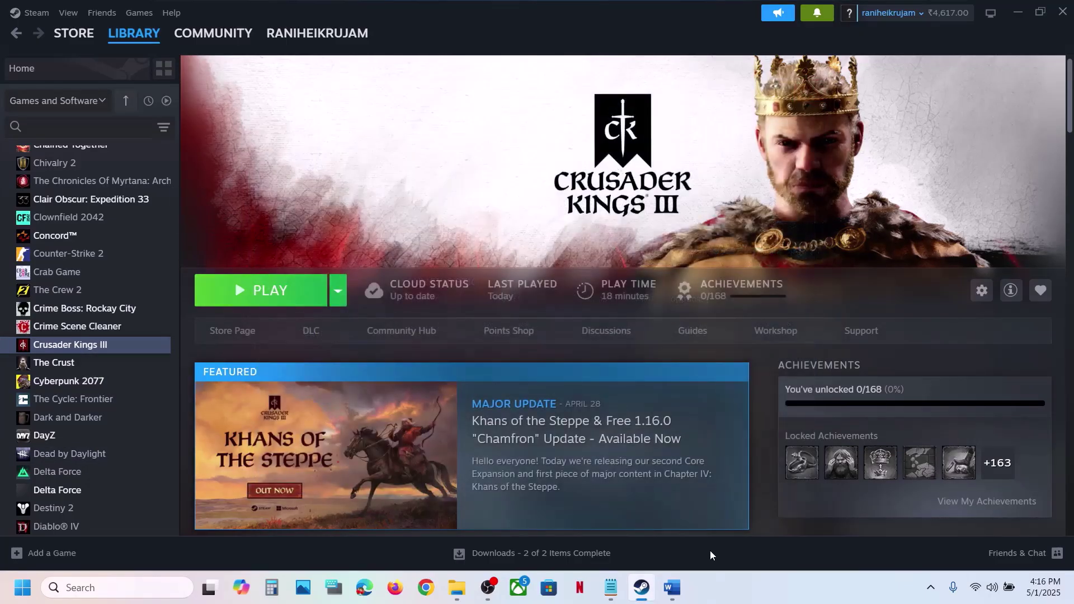
Step: Highlight the Word Step 8 instruction to close all overlay apps
left_click(681, 596)
scroll(441, 336, "down", 1)
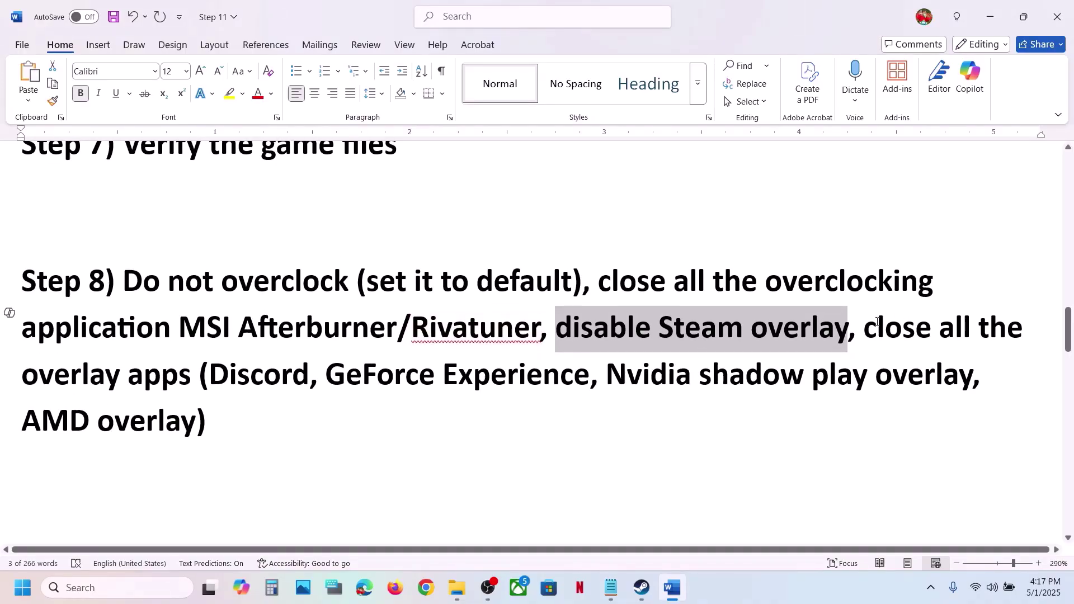
left_click_drag(879, 321, 308, 380)
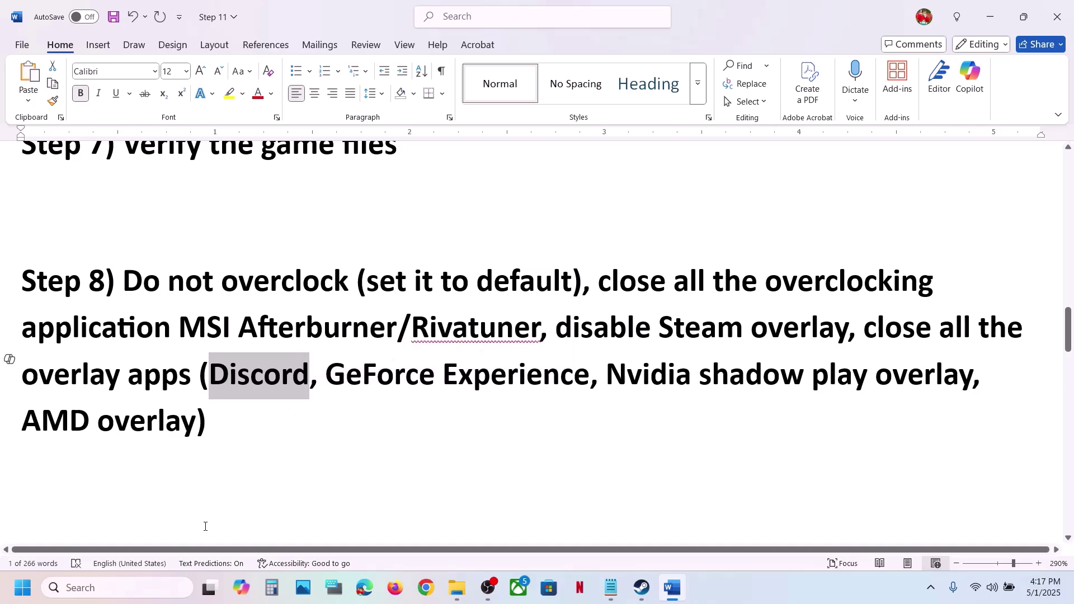
Step: Launch NVIDIA App via a search for 'nvi', confirm its overlay is off, then close it
left_click(140, 595)
type("nvi")
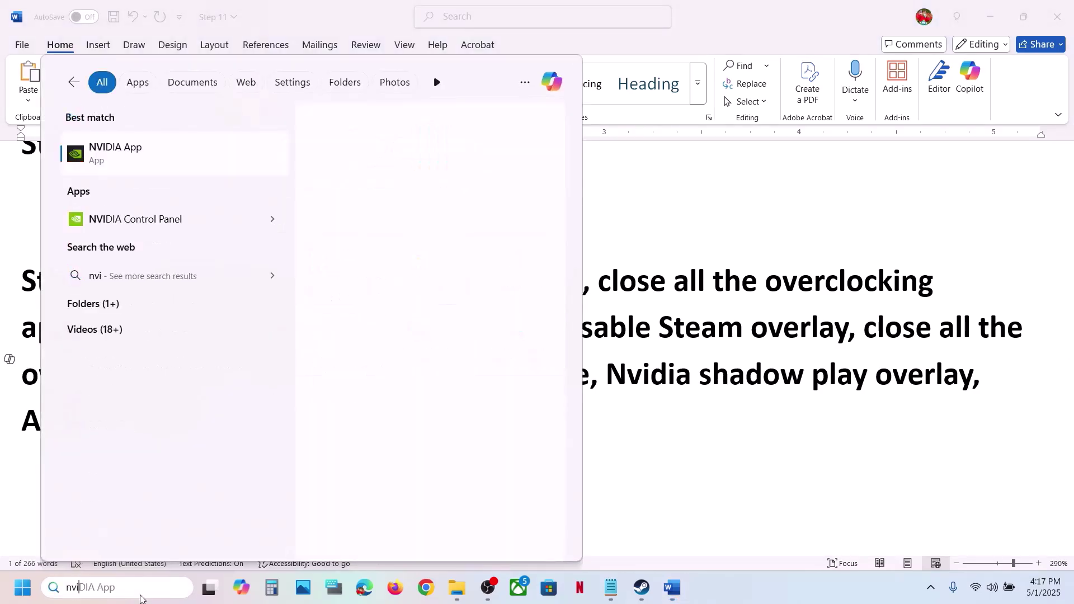
key("Return")
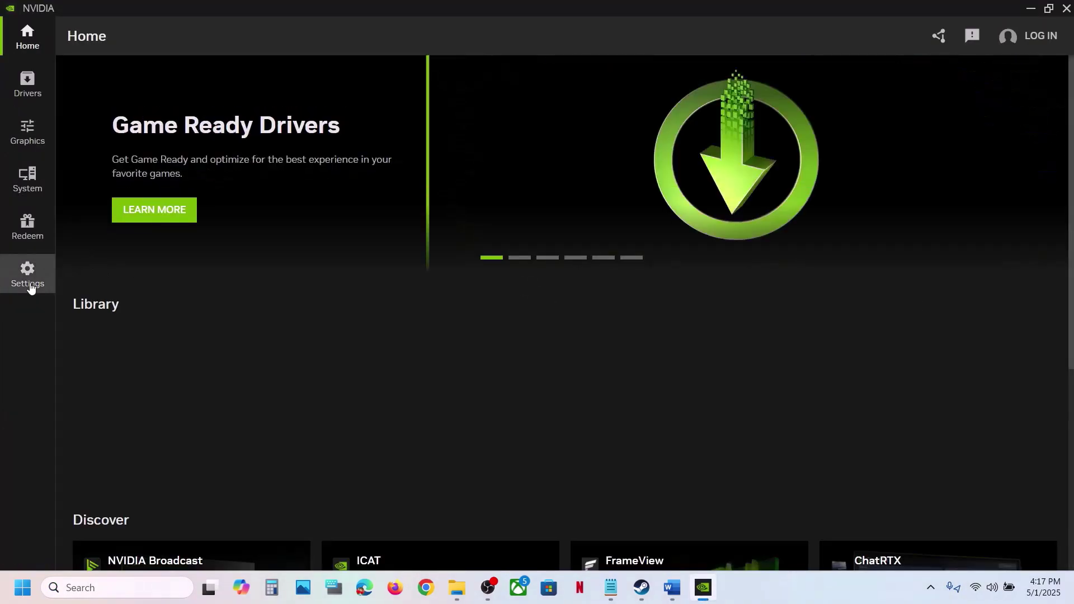
left_click(29, 285)
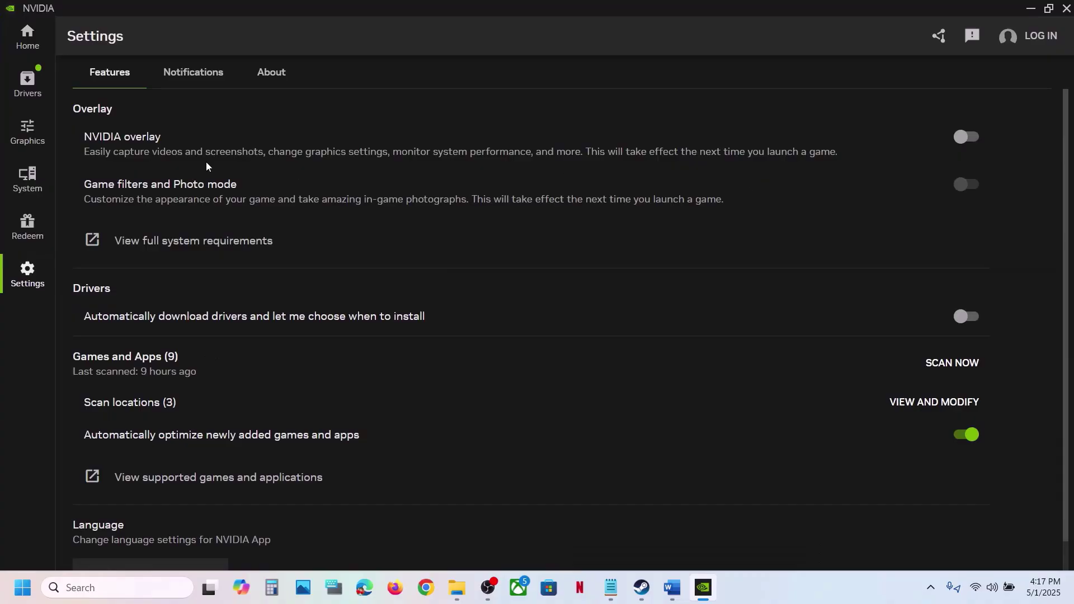
left_click(1067, 8)
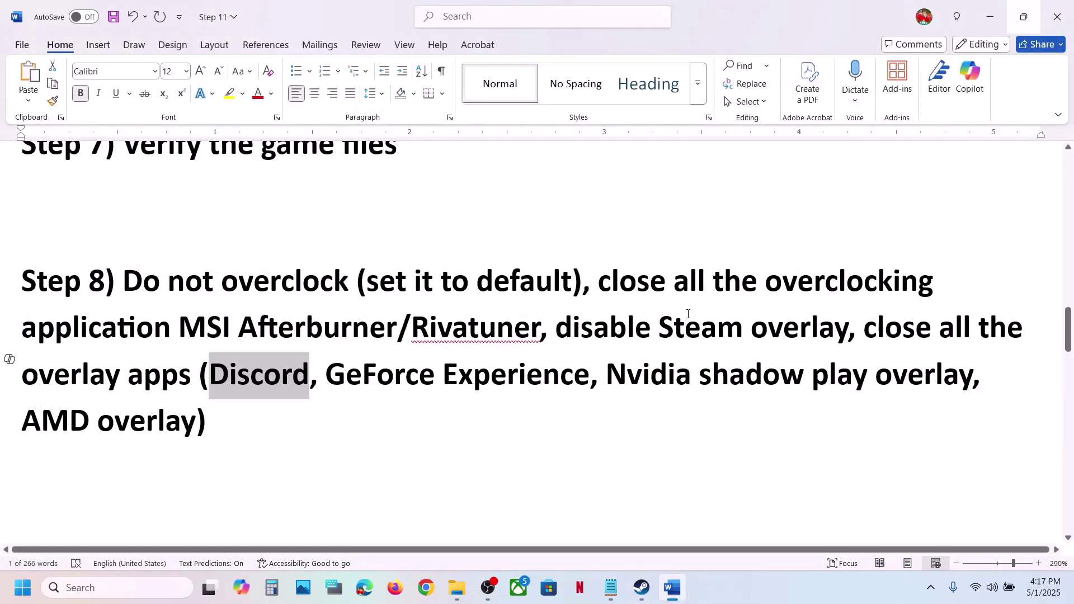
left_click_drag(873, 330, 209, 413)
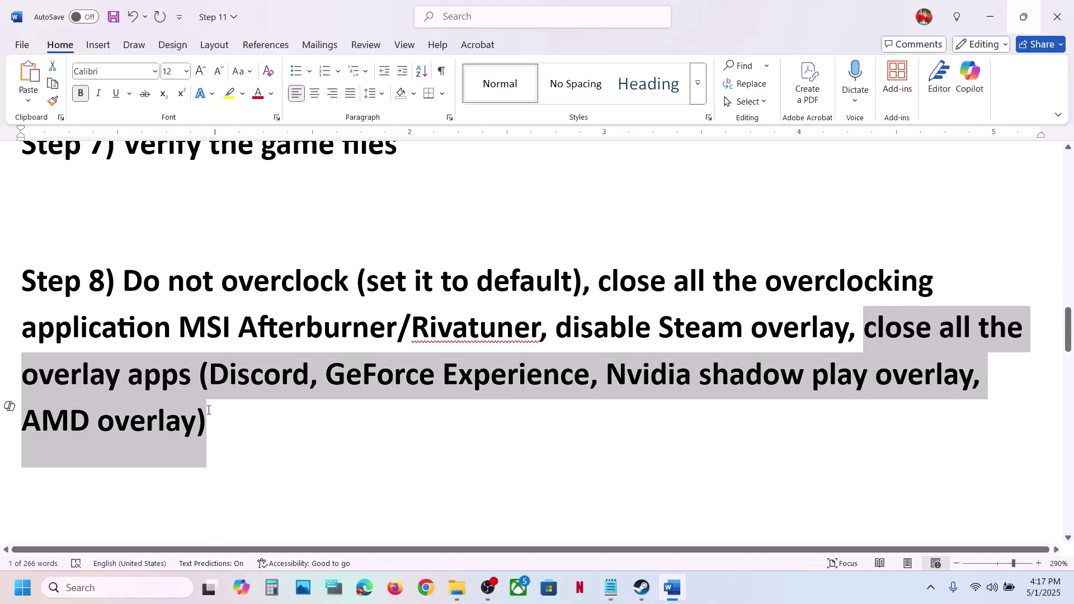